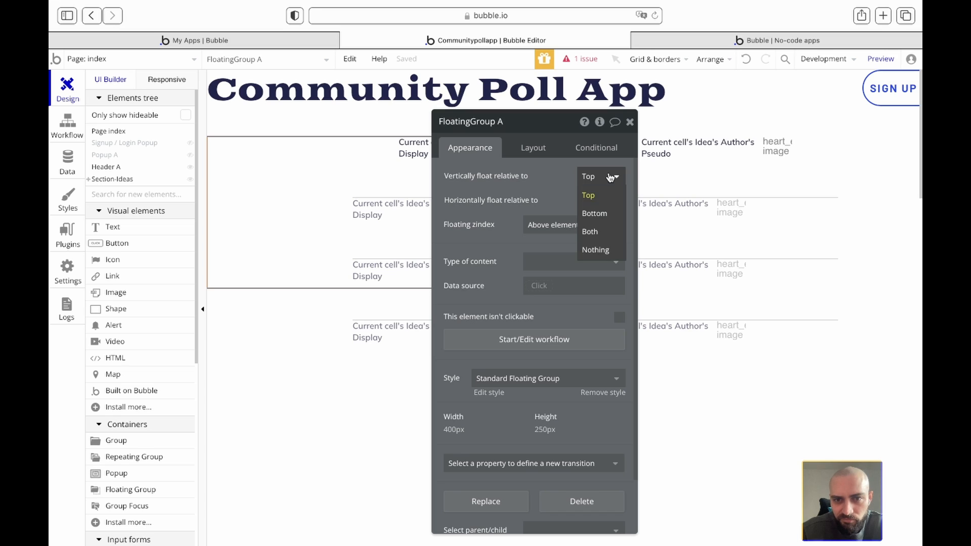
Set FloatingGroup A to float vertically relative to the bottom
click(591, 211)
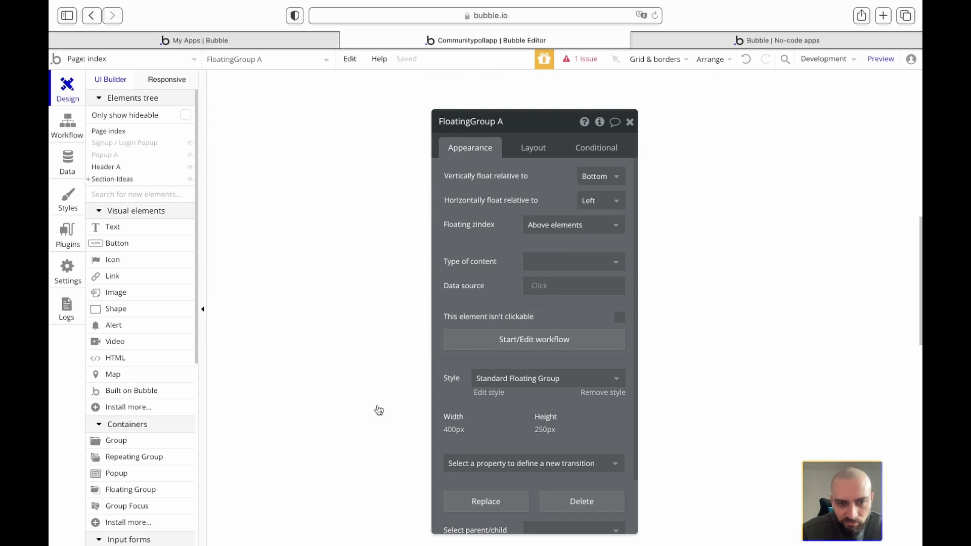
click(630, 122)
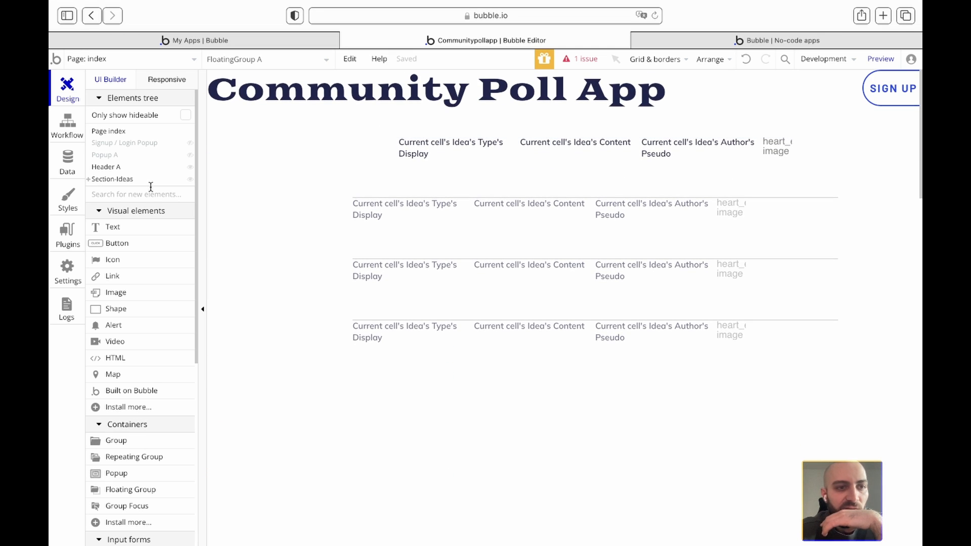
Delete Group B from inside Section-Ideas
click(108, 180)
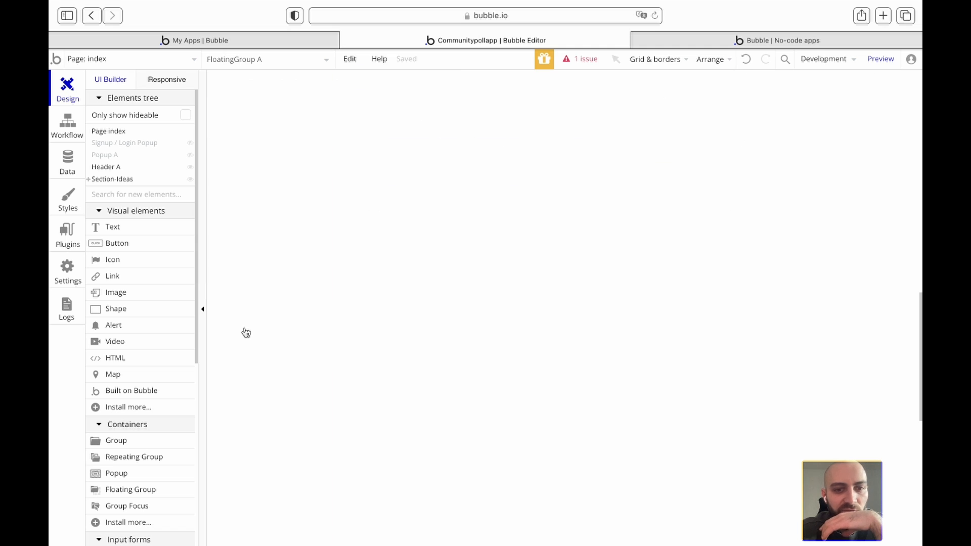
click(89, 179)
click(109, 216)
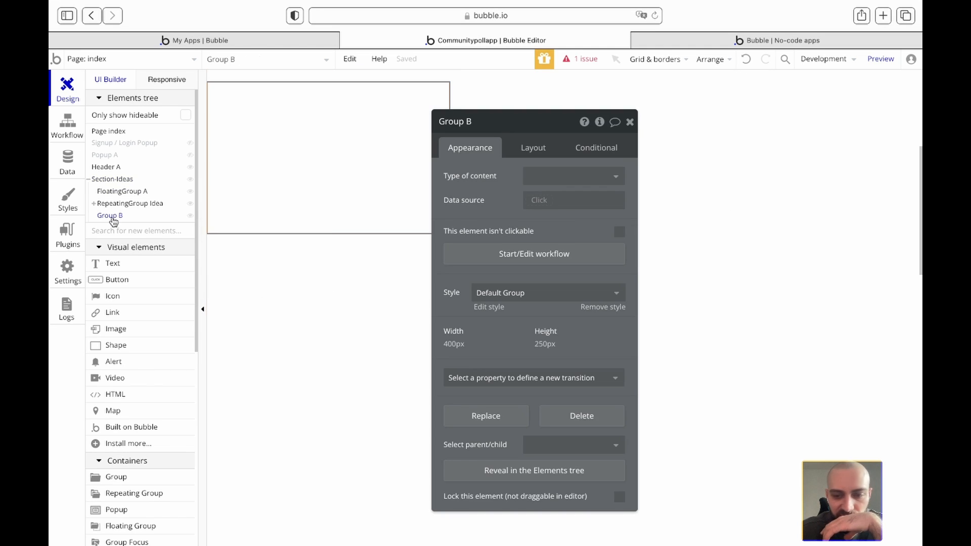
key(Delete)
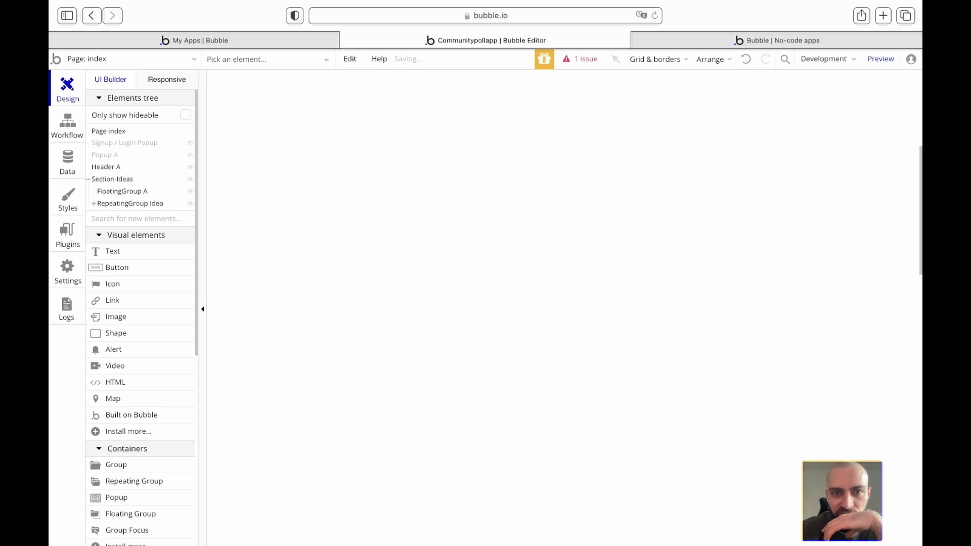
Set the index page's minimum height to 1000
double_click(386, 281)
click(531, 149)
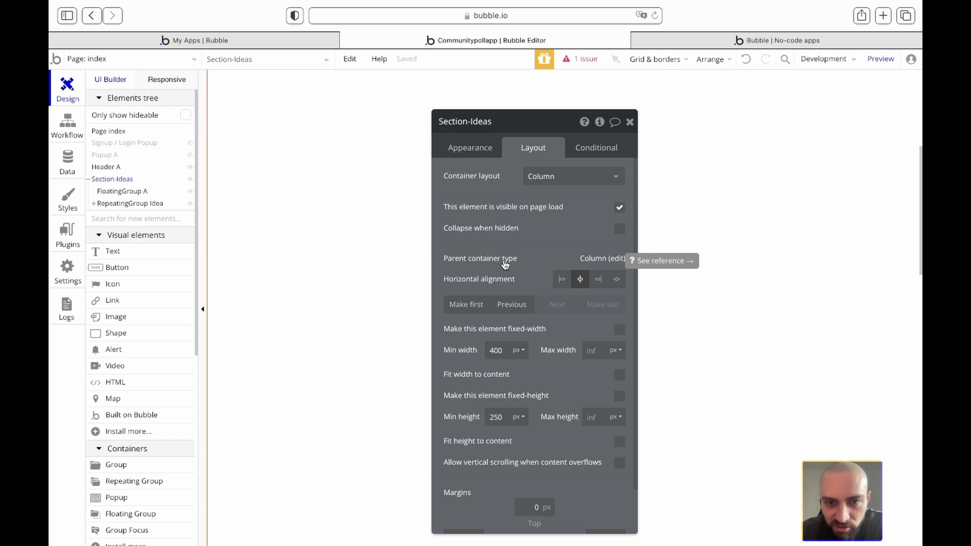
click(473, 148)
click(130, 128)
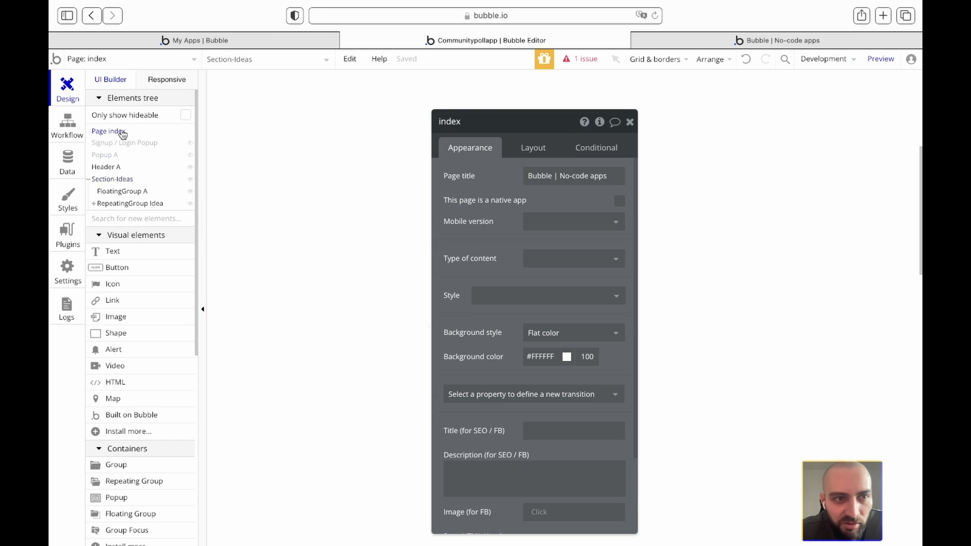
scroll(536, 308, down, 3)
scroll(535, 308, up, 3)
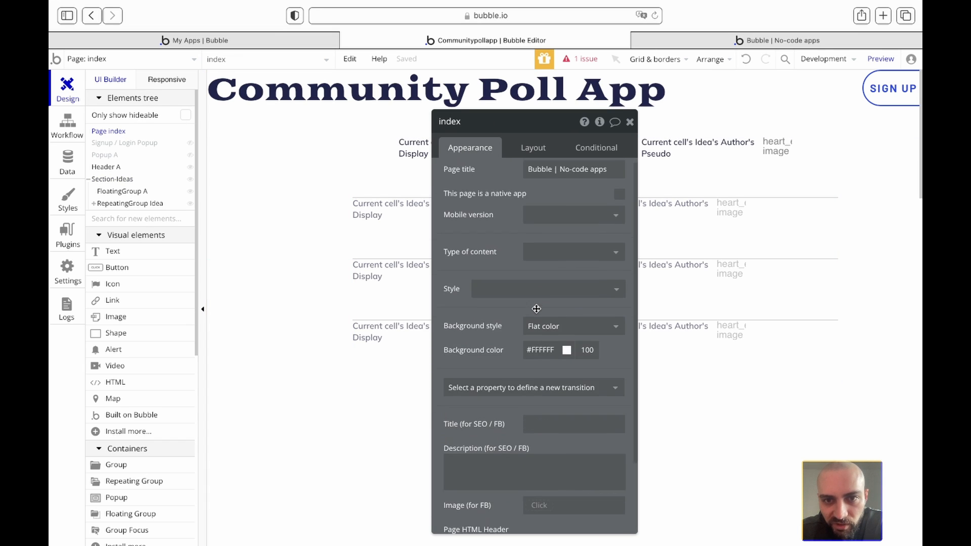
click(542, 151)
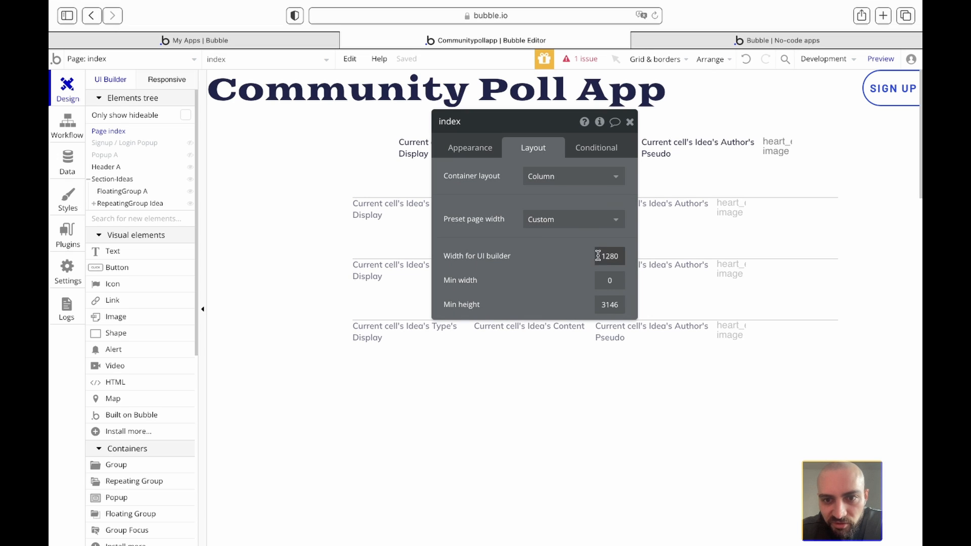
double_click(610, 306)
text(1000)
click(631, 122)
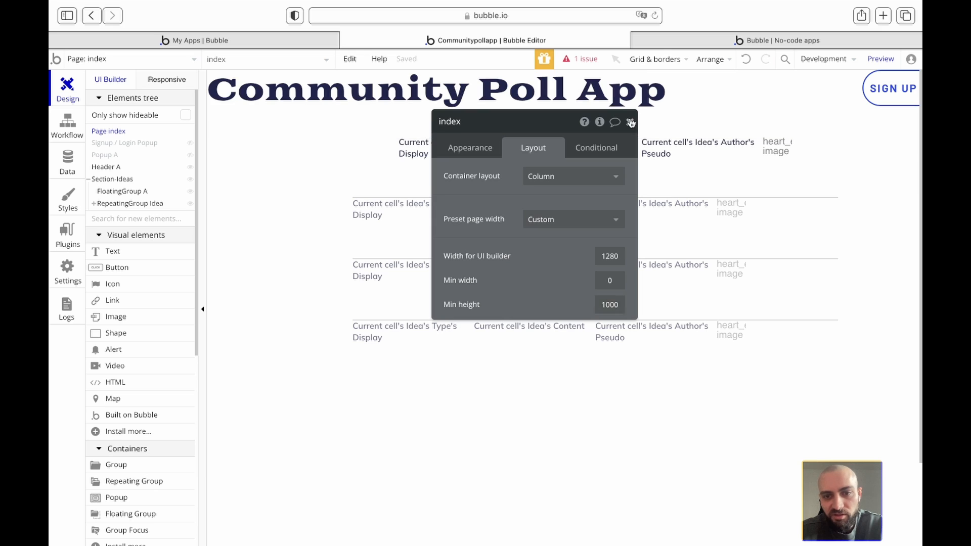
Examine the end of the page with its floating group, and the appearance and layout settings of Section-Ideas
scroll(404, 523, down, 3)
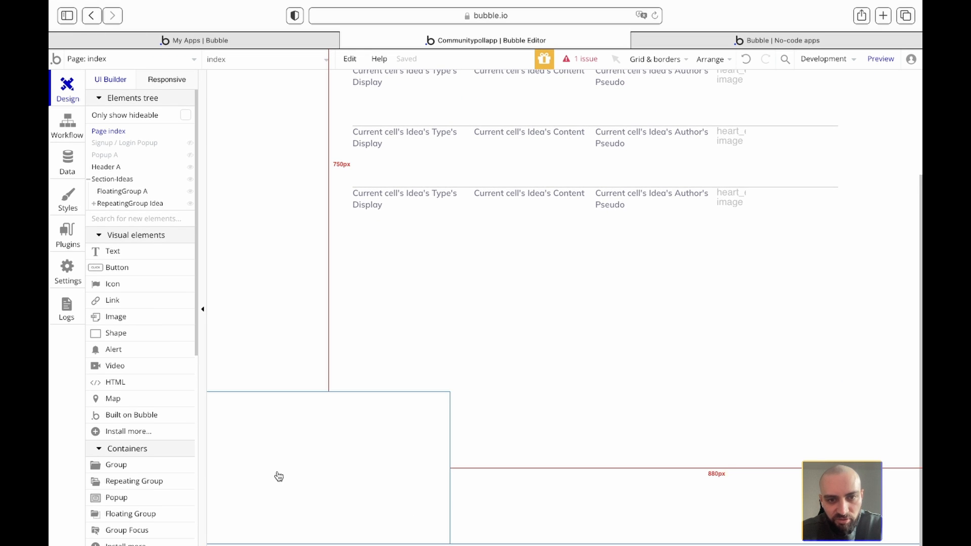
scroll(370, 357, up, 3)
scroll(369, 358, down, 3)
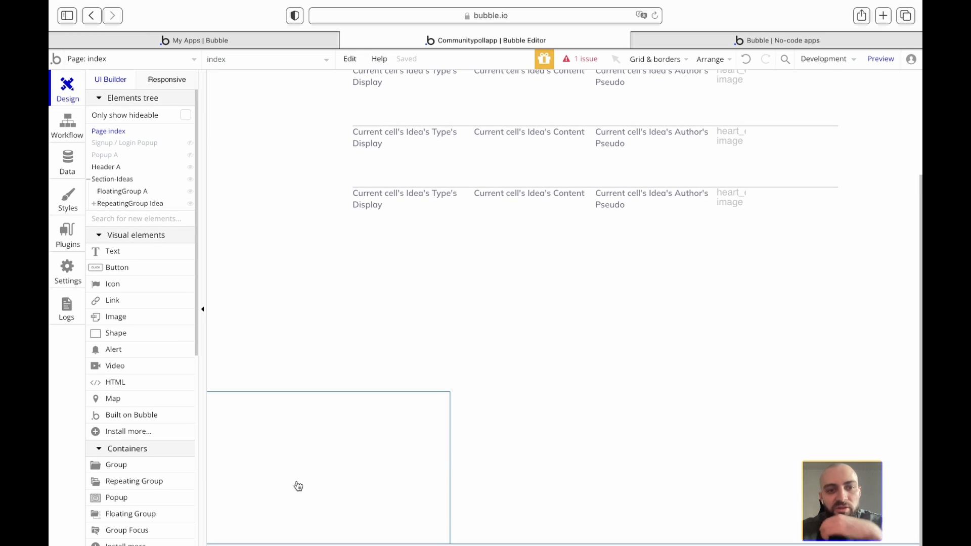
scroll(298, 487, up, 1)
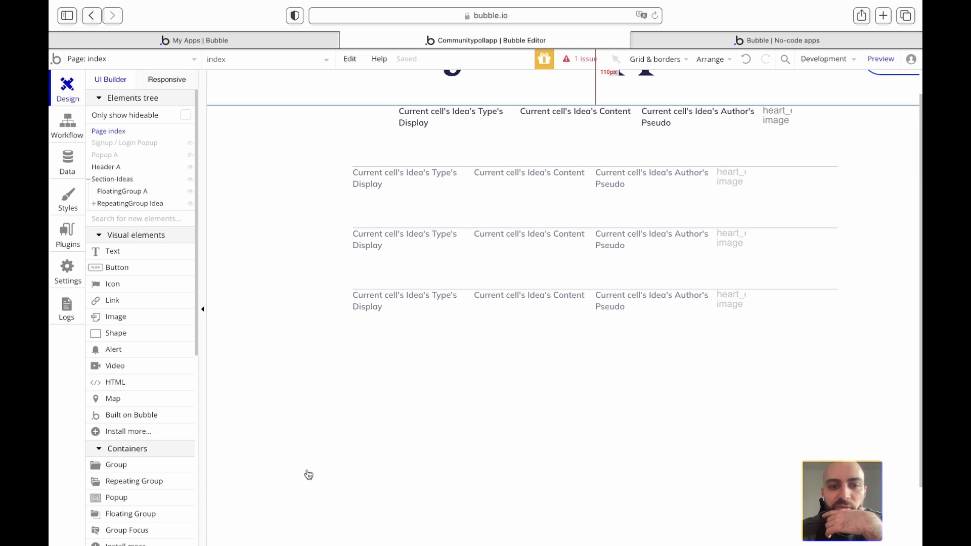
scroll(330, 516, down, 2)
double_click(523, 399)
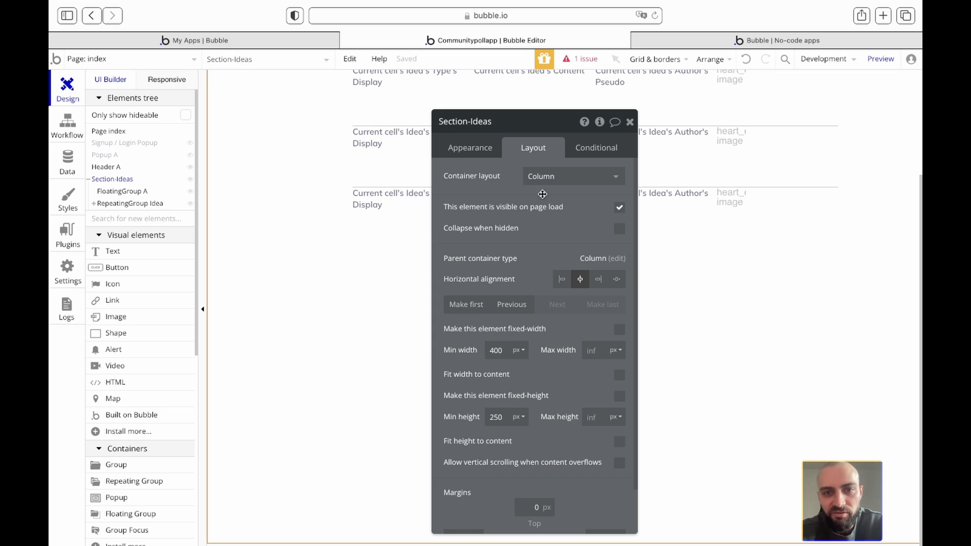
click(470, 147)
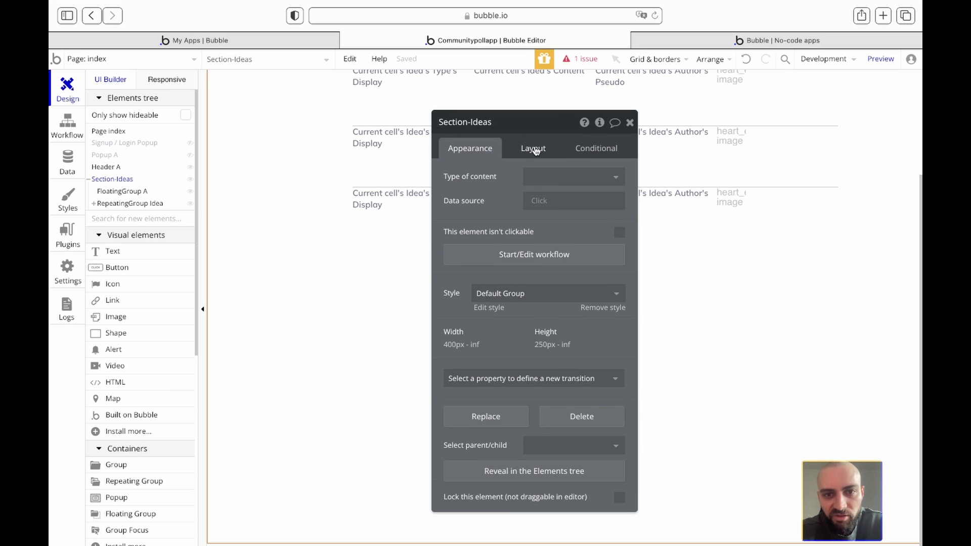
click(535, 148)
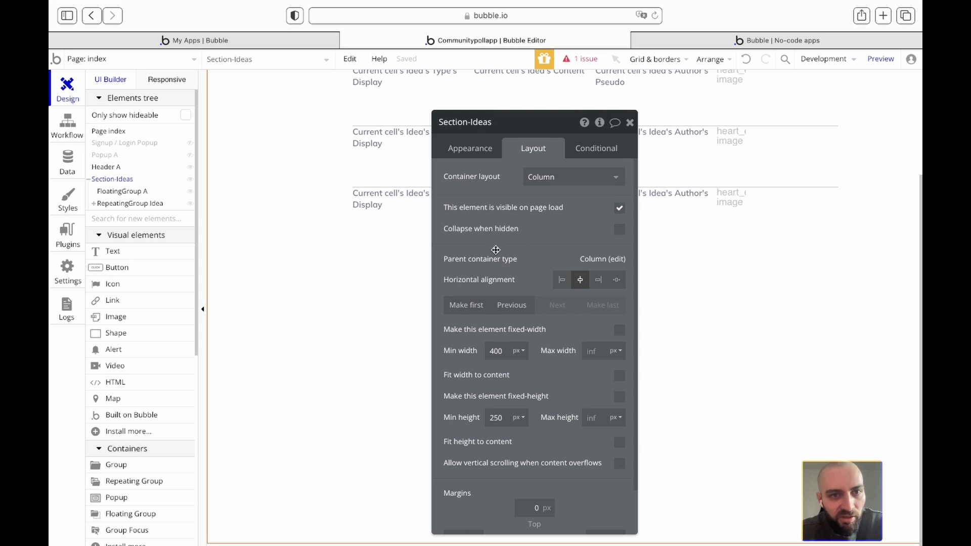
Set the index page's minimum height to 900
click(108, 133)
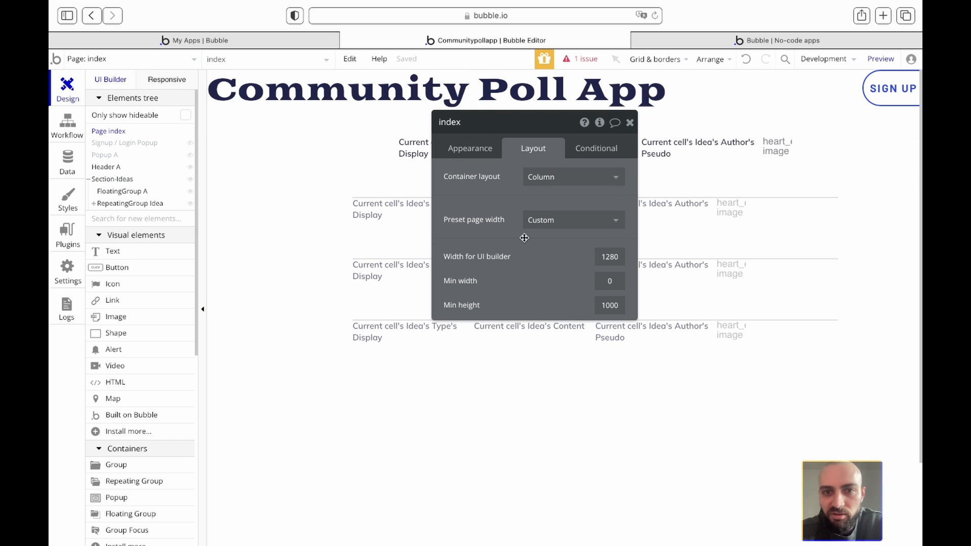
double_click(607, 307)
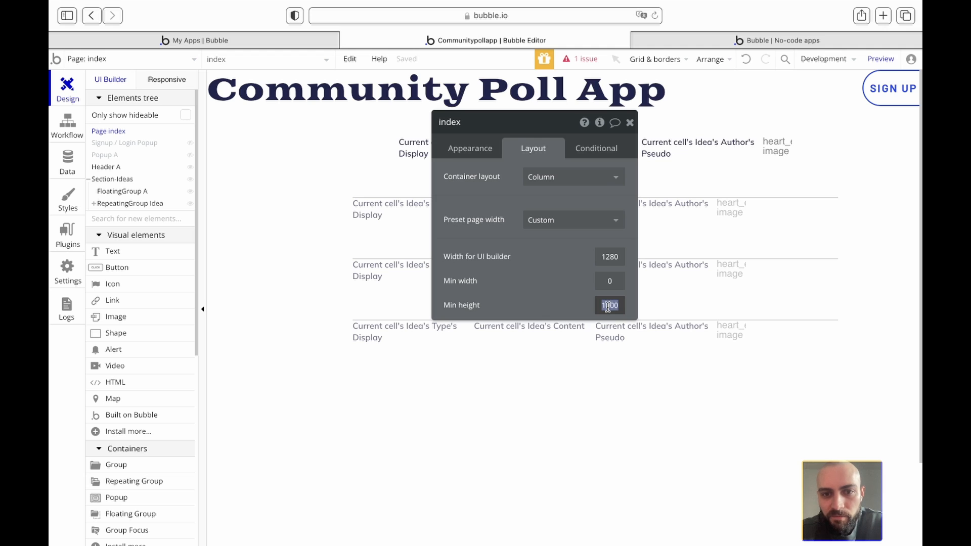
text(900)
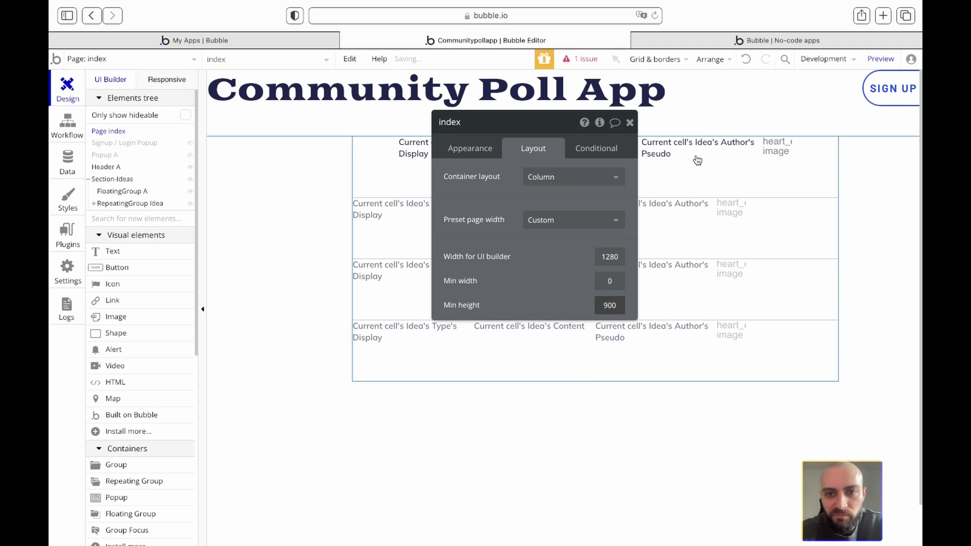
click(630, 122)
Place a new button inside FloatingGroup A, slightly right of and below its centre
click(357, 519)
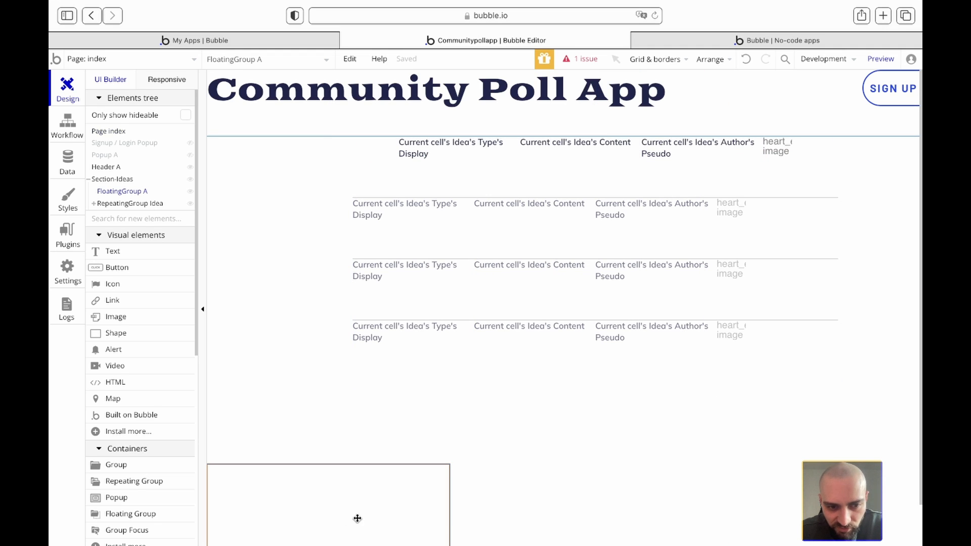
scroll(393, 476, down, 3)
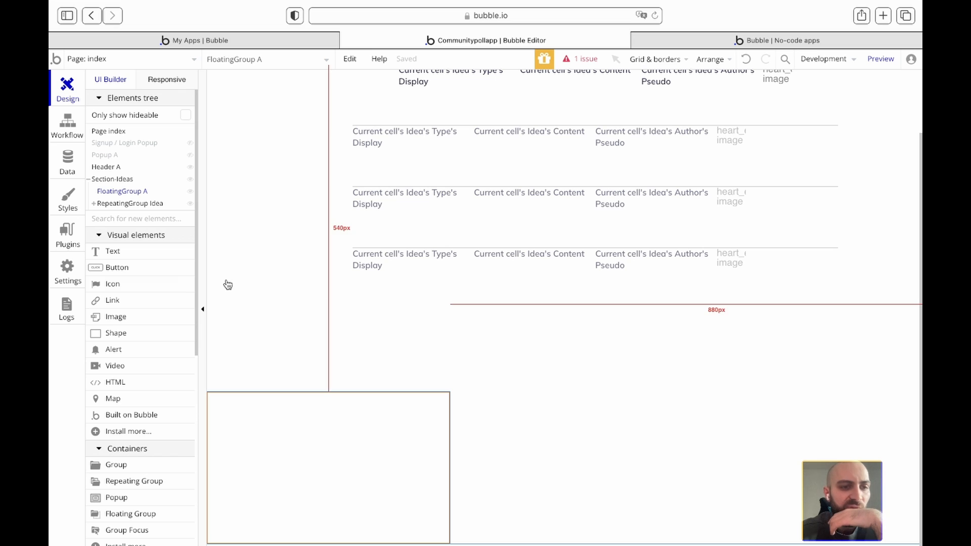
drag(127, 268, 309, 476)
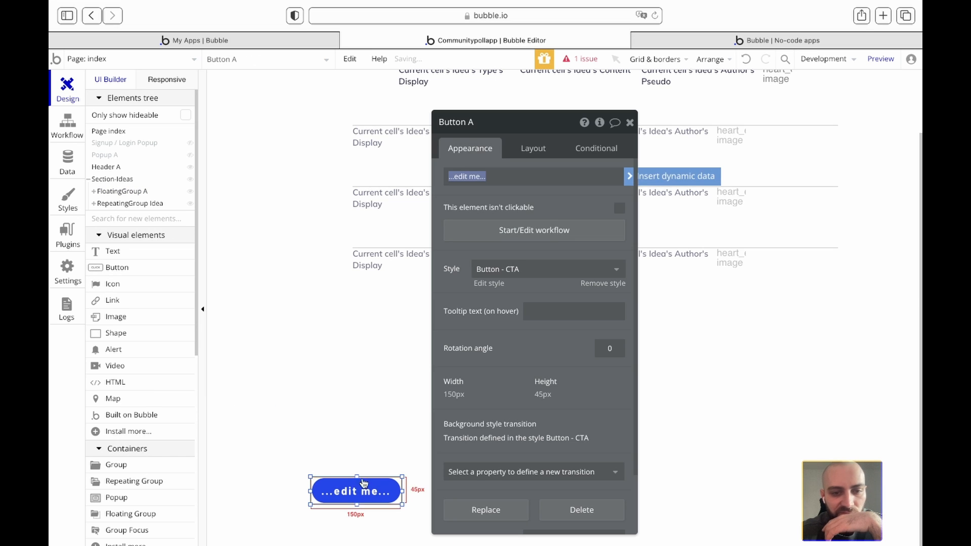
click(357, 429)
click(629, 123)
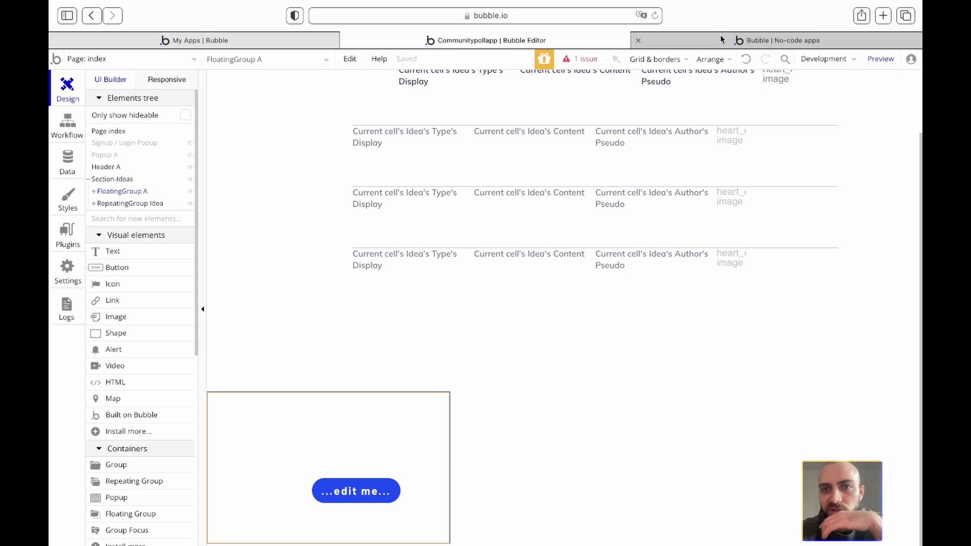
Inspect the reported issue and check FloatingGroup A's floating settings
click(582, 58)
click(186, 202)
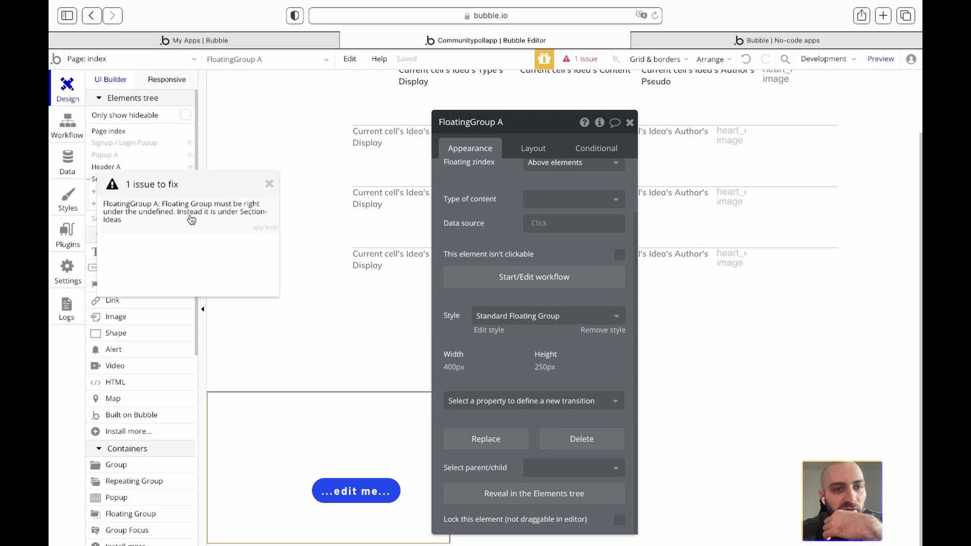
scroll(546, 227, up, 2)
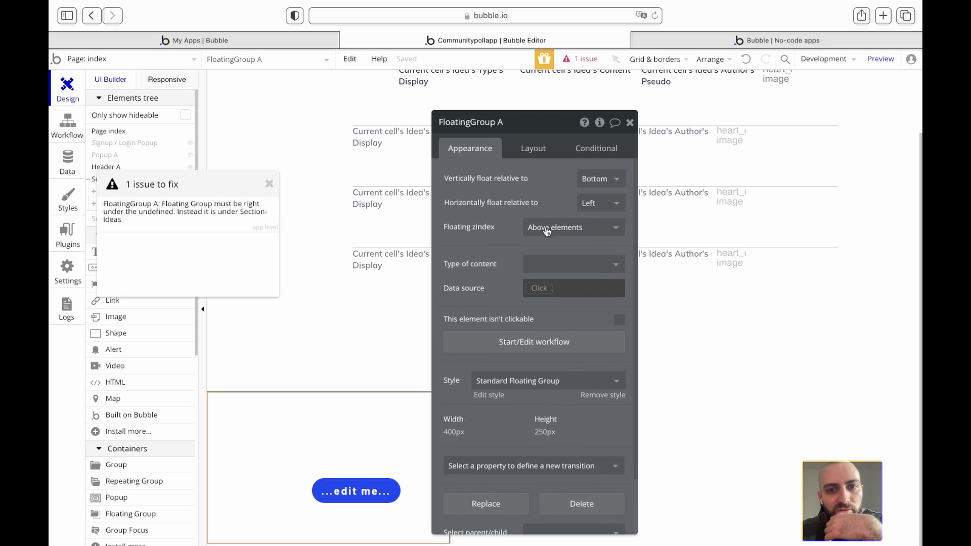
click(602, 201)
click(600, 201)
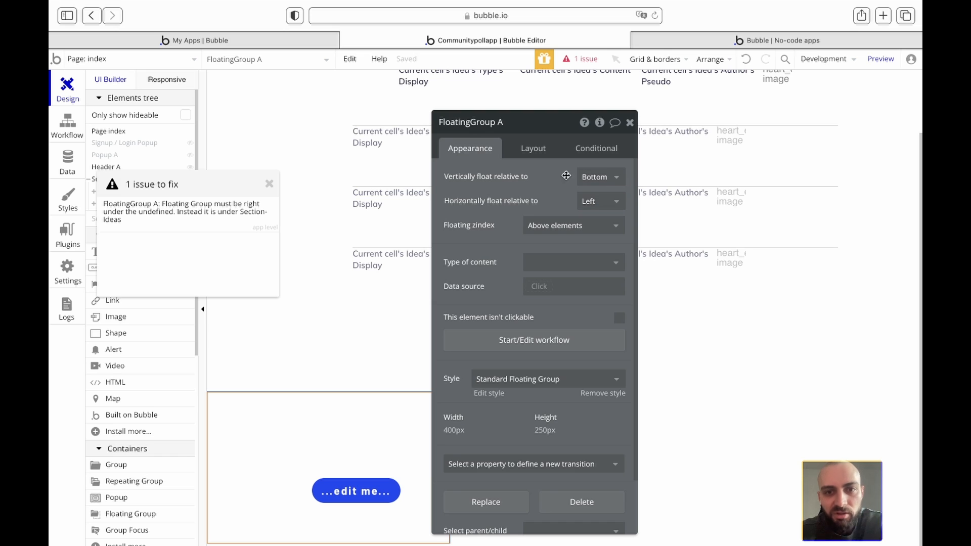
Try to group FloatingGroup A in a Row container
right_click(369, 431)
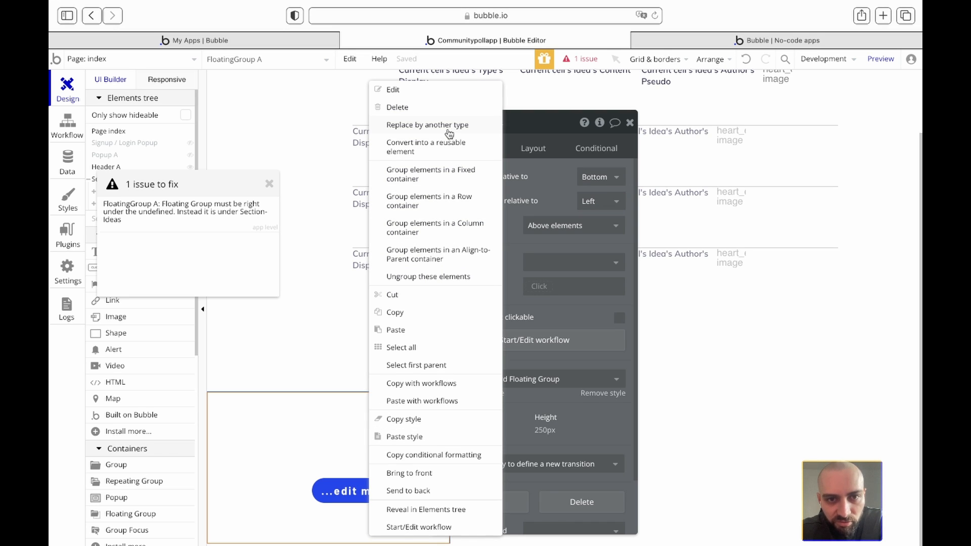
click(433, 201)
click(631, 117)
scroll(609, 206, up, 3)
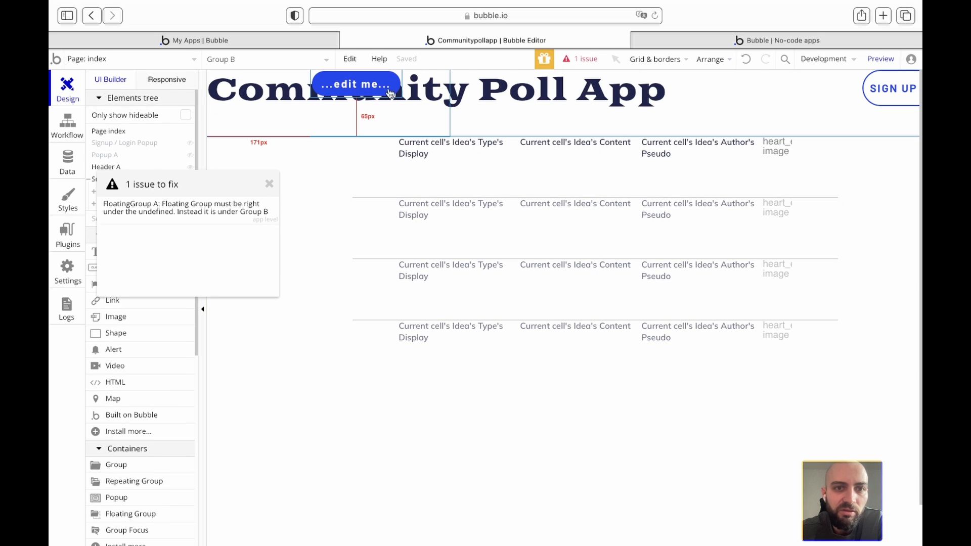
Check the properties of FloatingGroup A, RepeatingGroup Idea, Group B and Header A, and undo the Row container grouping
click(421, 85)
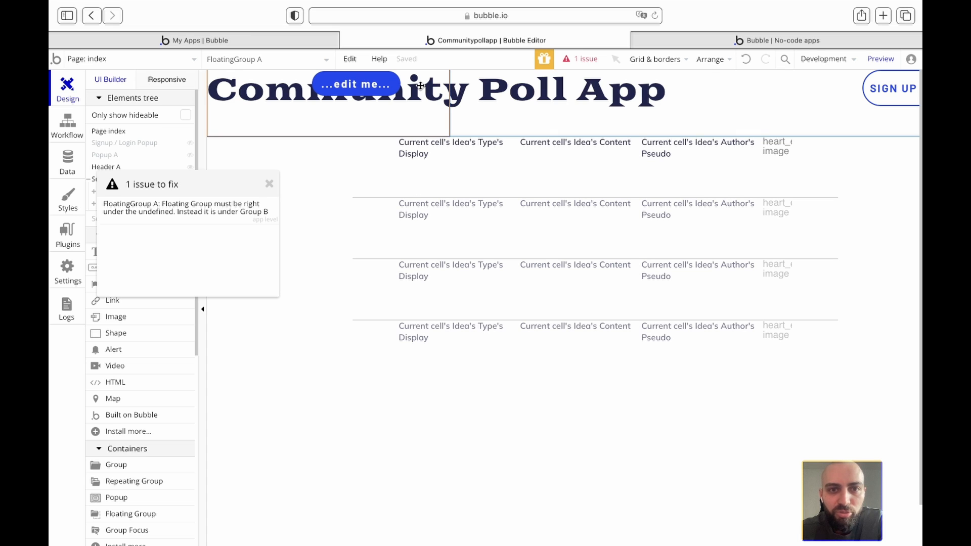
double_click(420, 86)
click(269, 184)
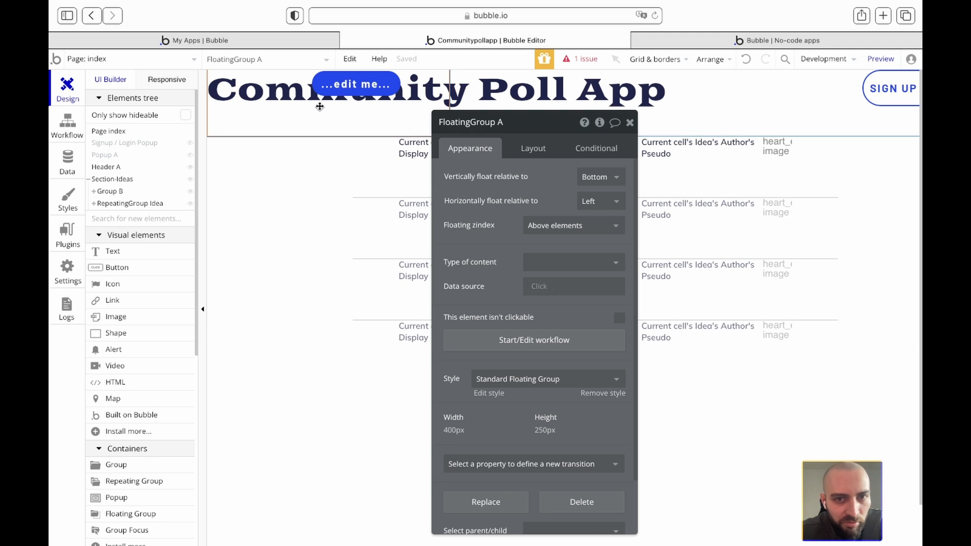
click(121, 203)
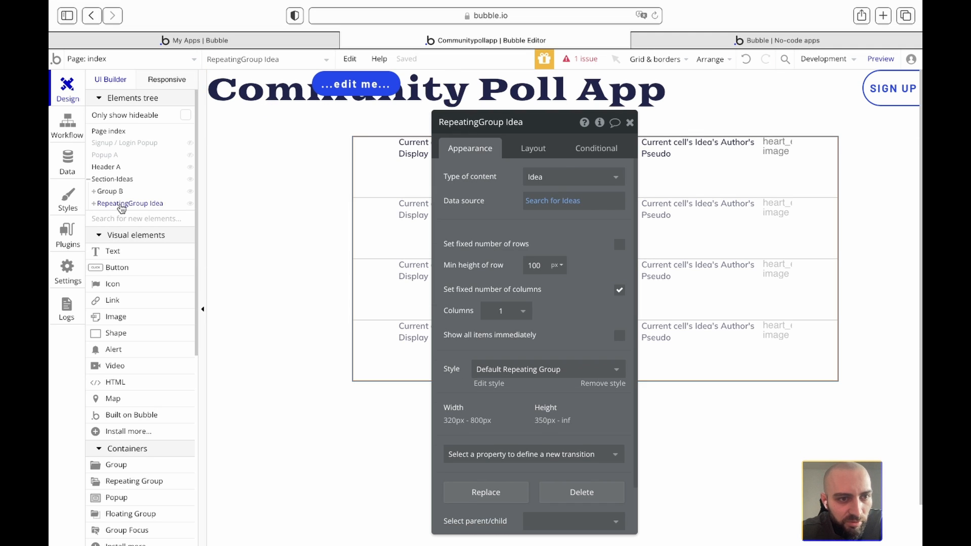
click(111, 191)
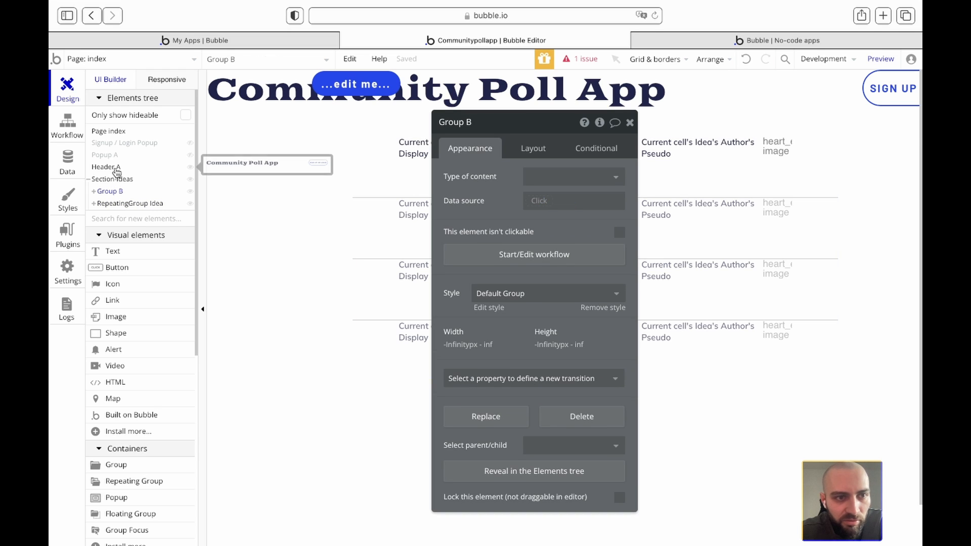
click(113, 167)
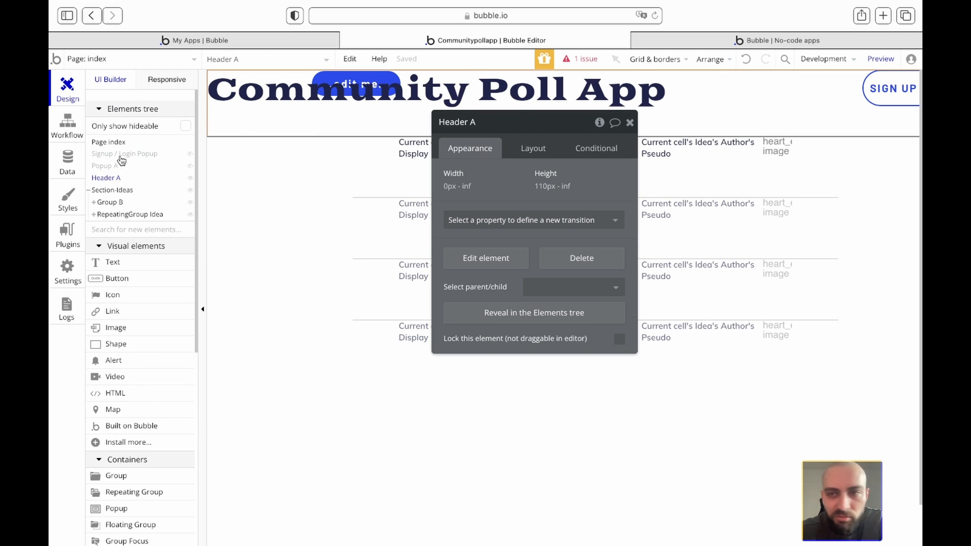
click(630, 123)
click(746, 59)
Set FloatingGroup A's container layout to Row and turn off its fixed width
scroll(576, 377, down, 3)
double_click(433, 453)
click(541, 150)
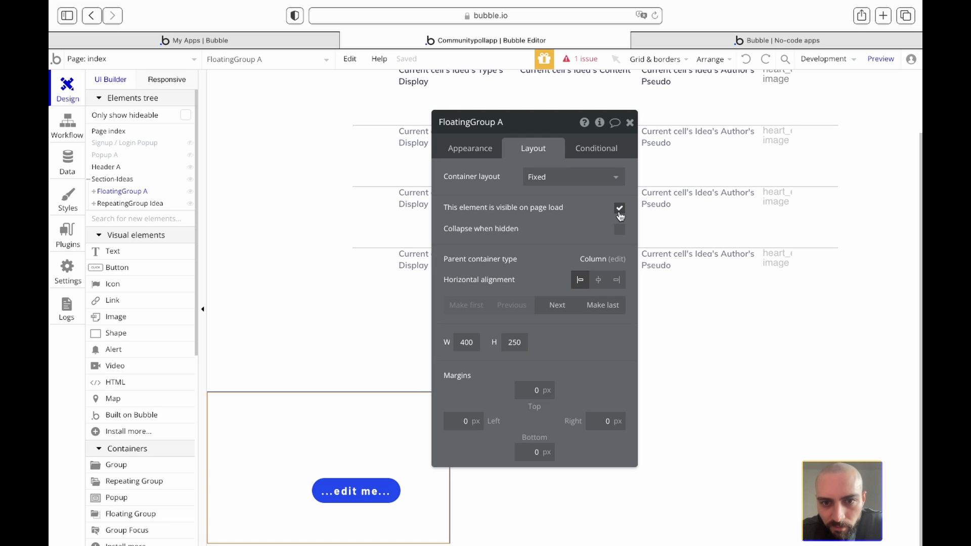
click(593, 183)
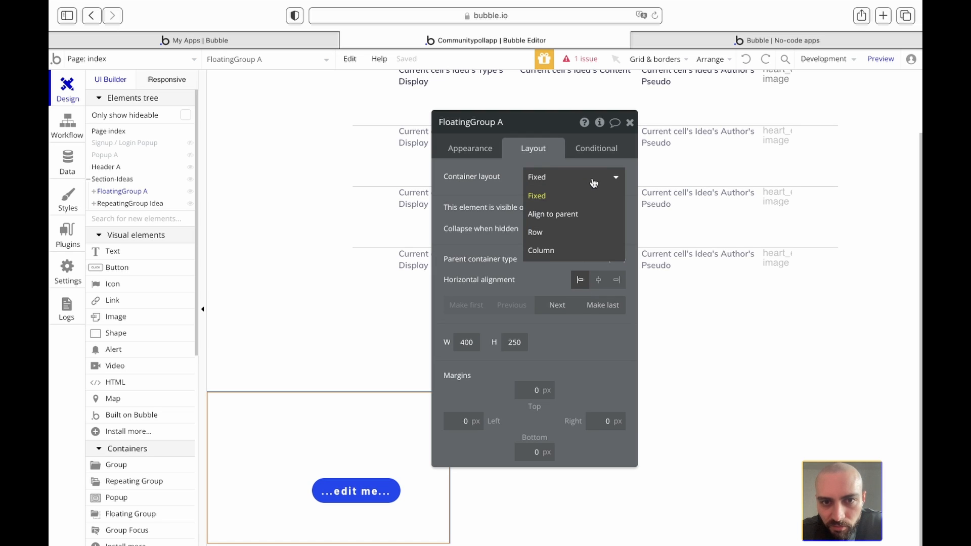
click(558, 232)
click(630, 122)
double_click(412, 460)
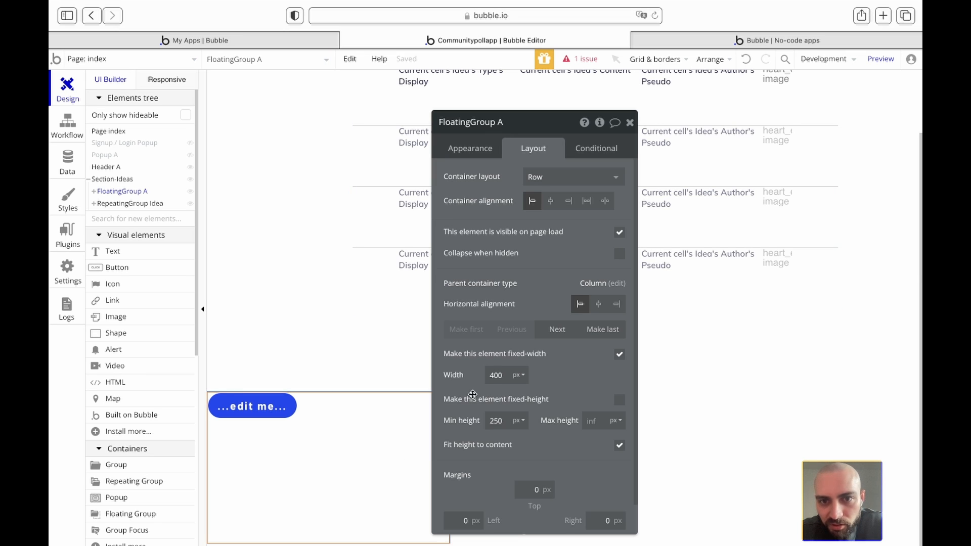
click(619, 355)
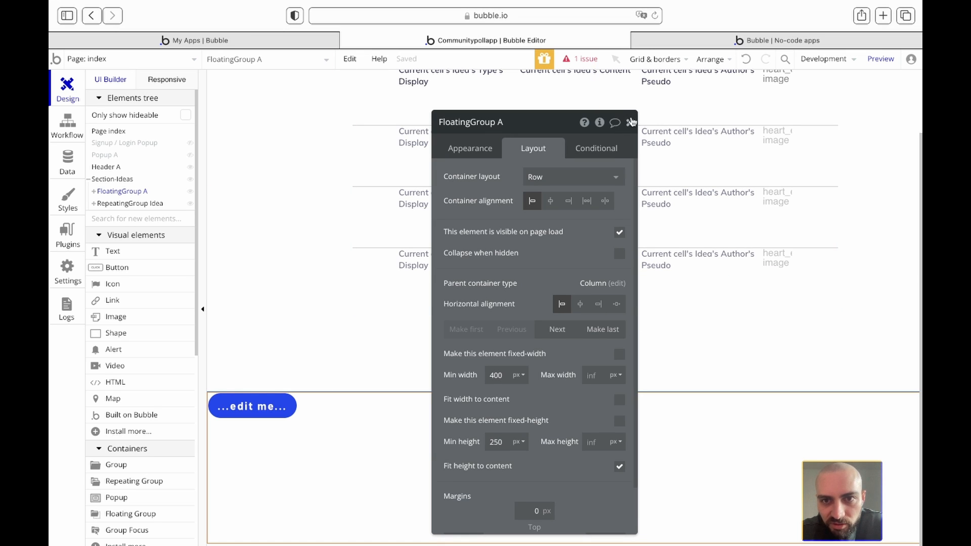
Centre FloatingGroup A horizontally in its parent and align its container contents to the right
click(582, 305)
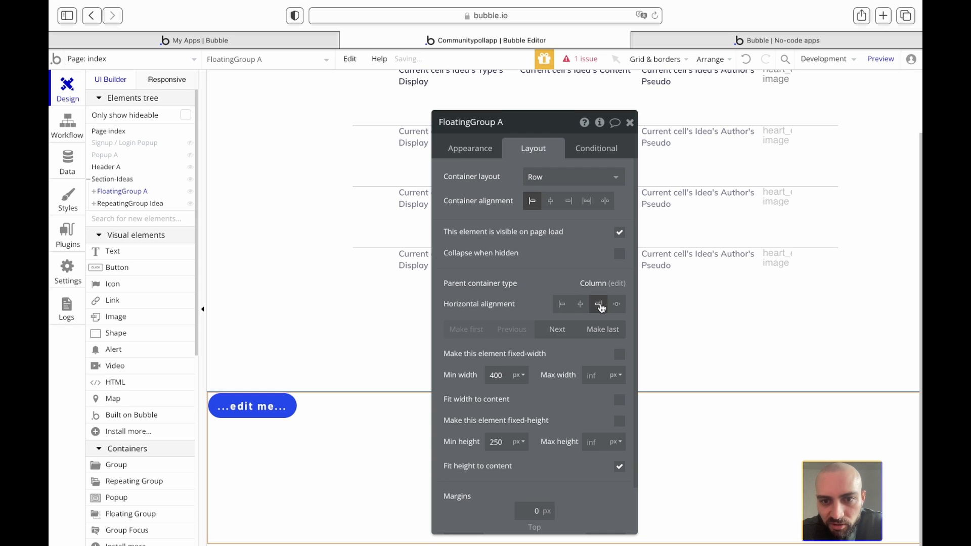
click(572, 204)
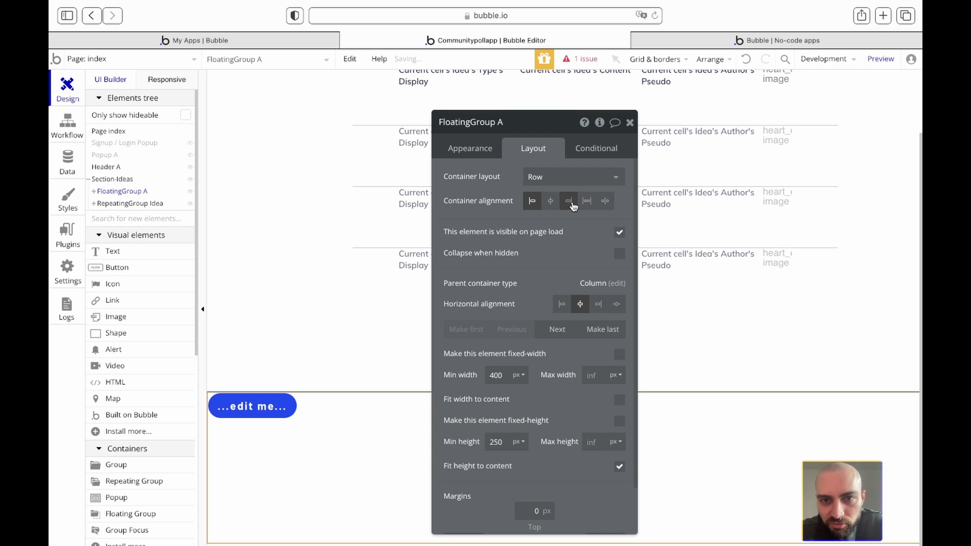
click(589, 203)
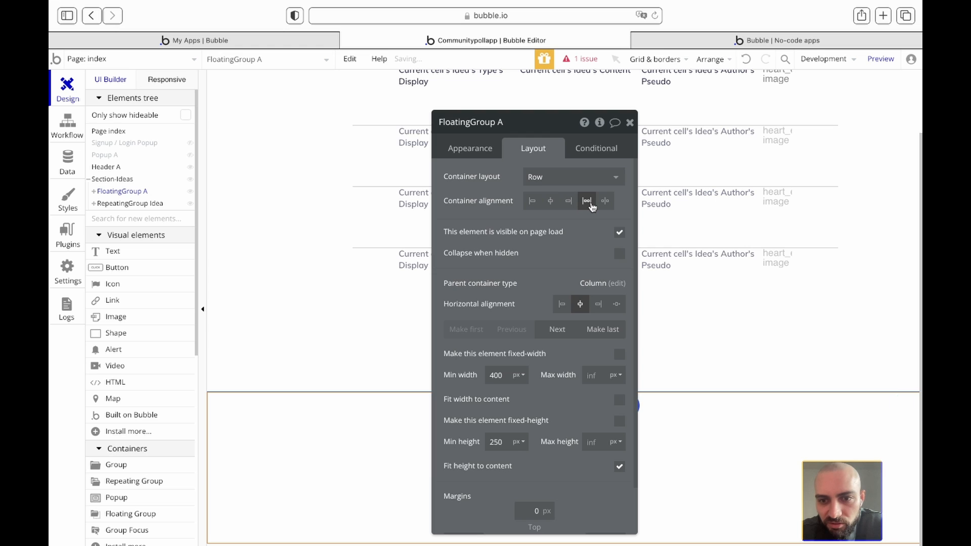
click(568, 202)
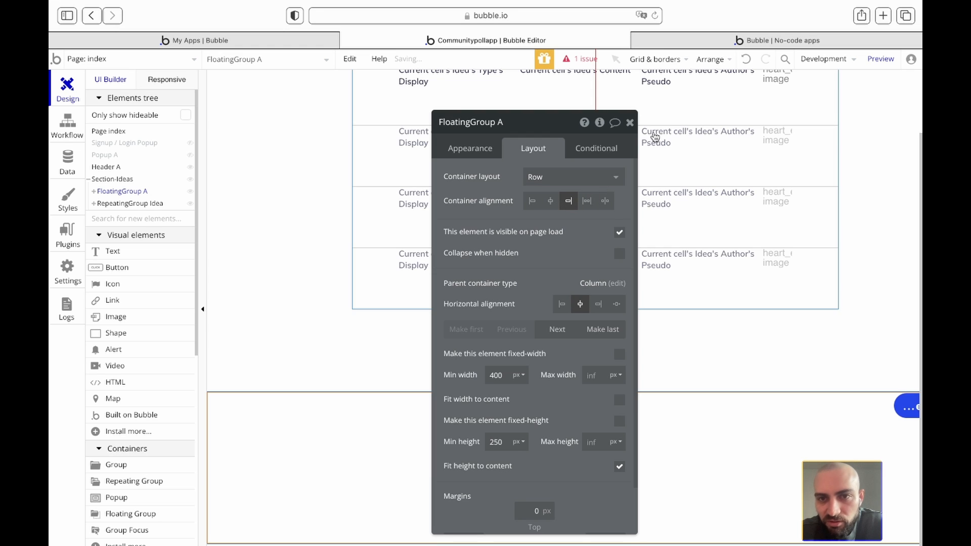
Give the button inside FloatingGroup A a right margin of 100 px
click(909, 409)
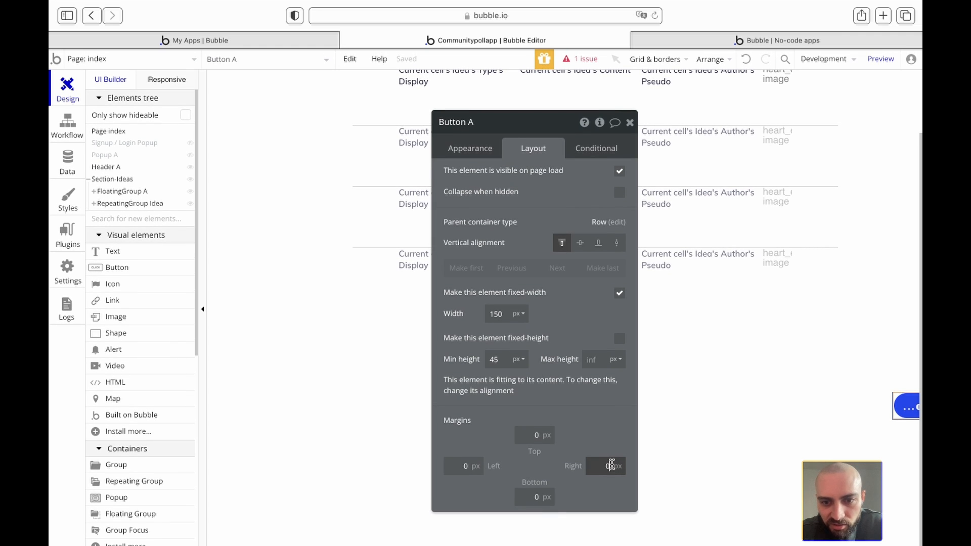
text(40)
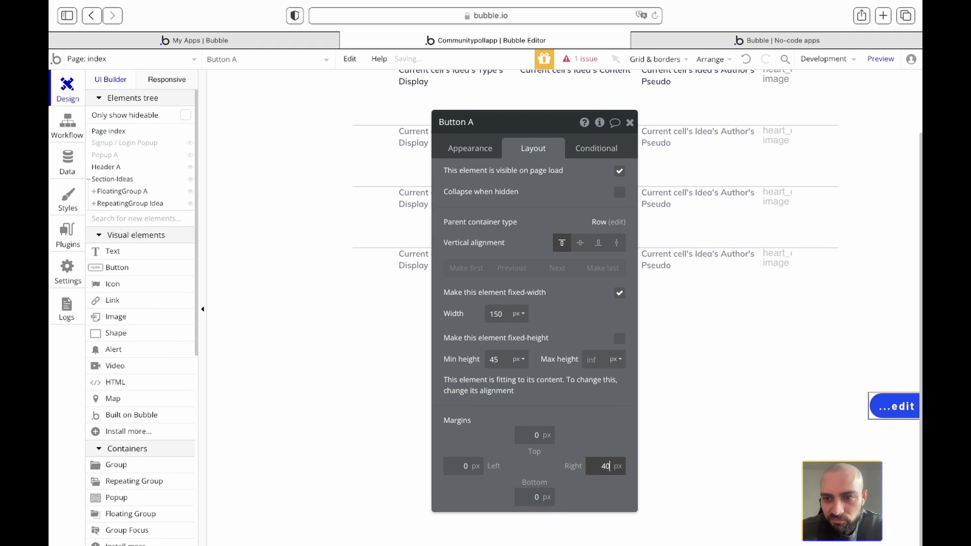
text(100)
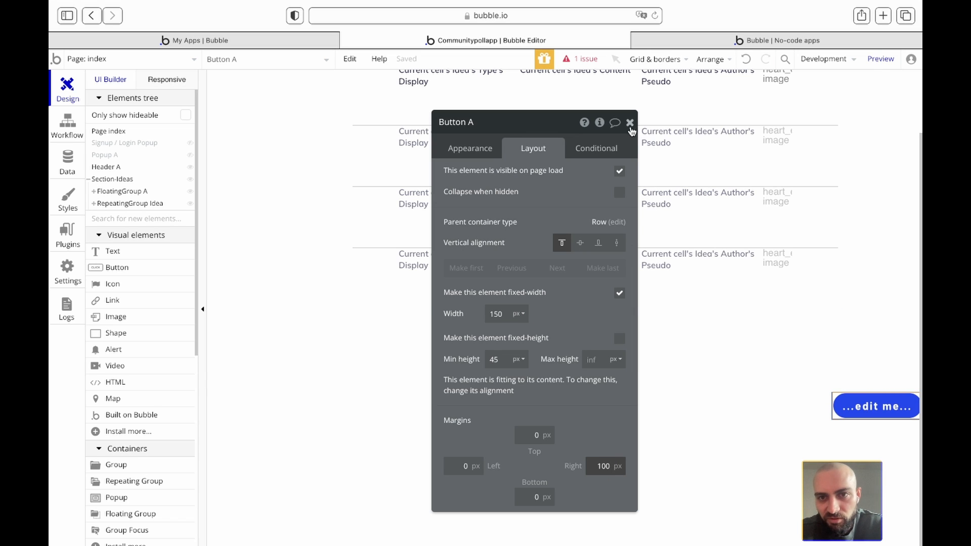
click(630, 126)
Preview the index page to check how the floating button behaves while scrolling, and return to the editor
click(608, 493)
scroll(635, 415, up, 2)
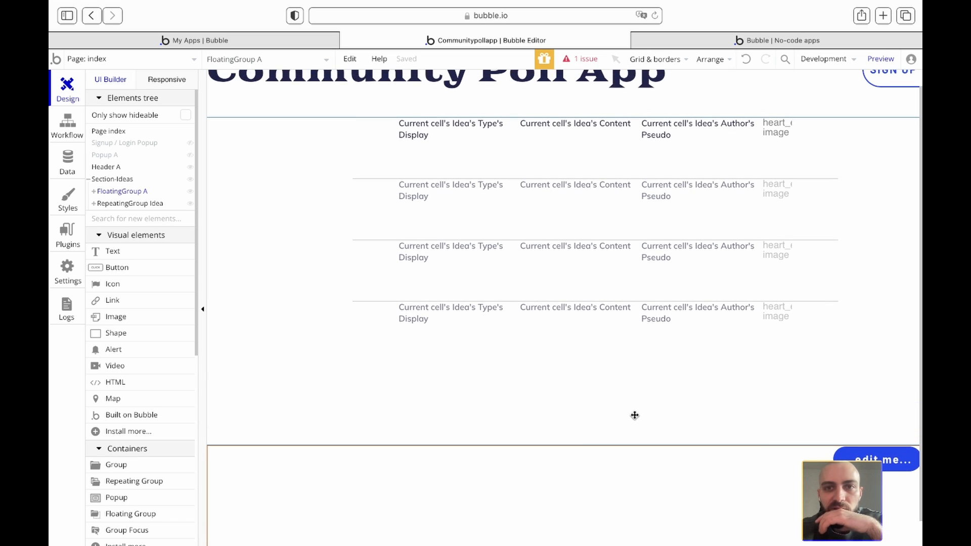
click(880, 59)
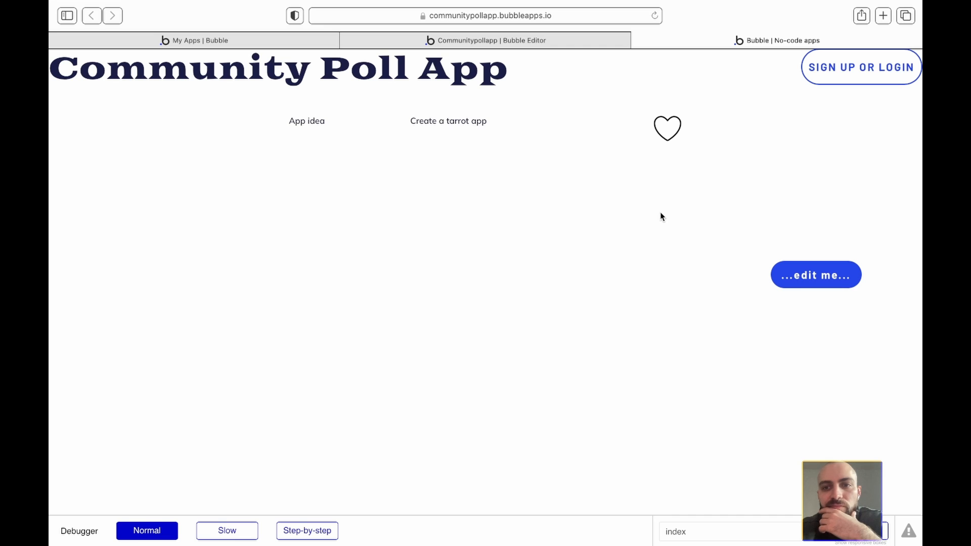
scroll(546, 228, down, 2)
scroll(546, 228, up, 2)
click(508, 40)
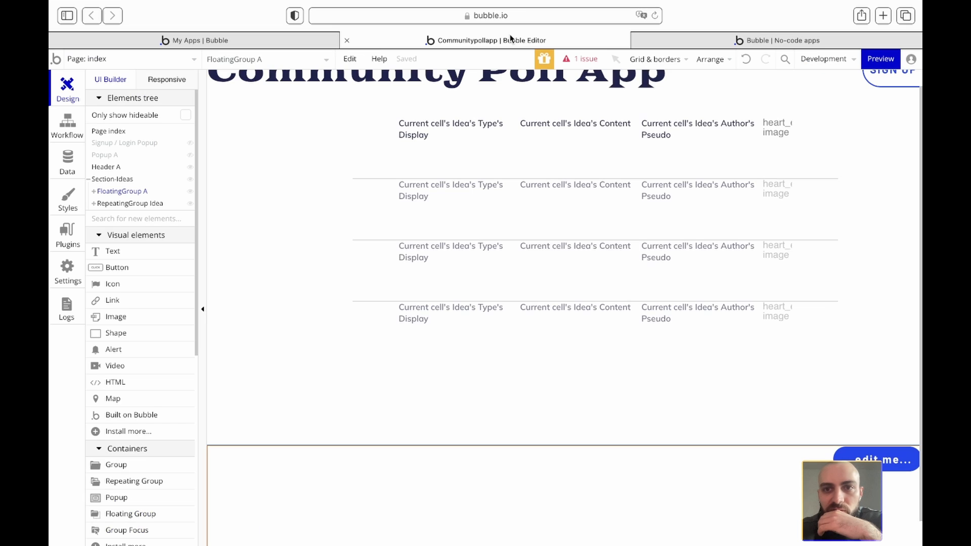
Inspect the reported FloatingGroup A issue and review the group's floating settings
click(582, 59)
drag(526, 120, 242, 196)
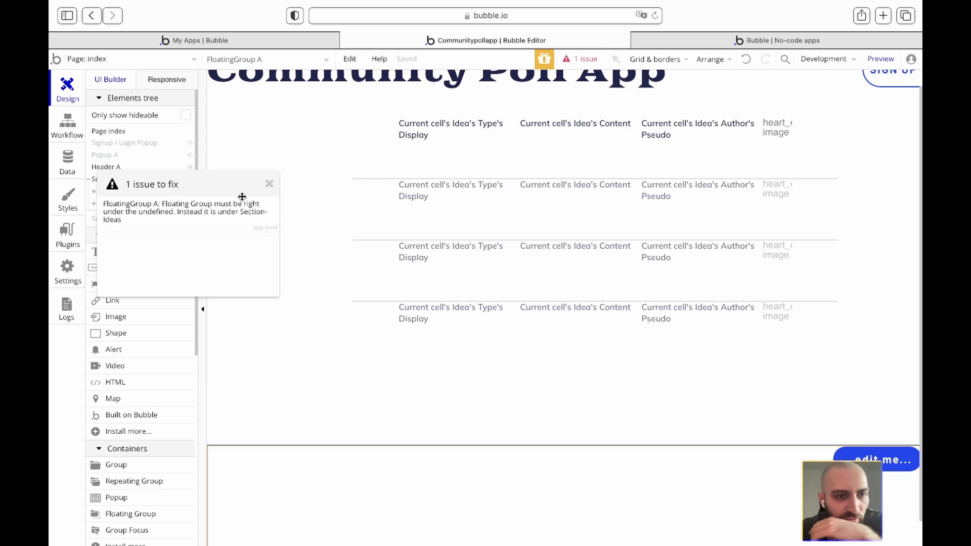
click(195, 224)
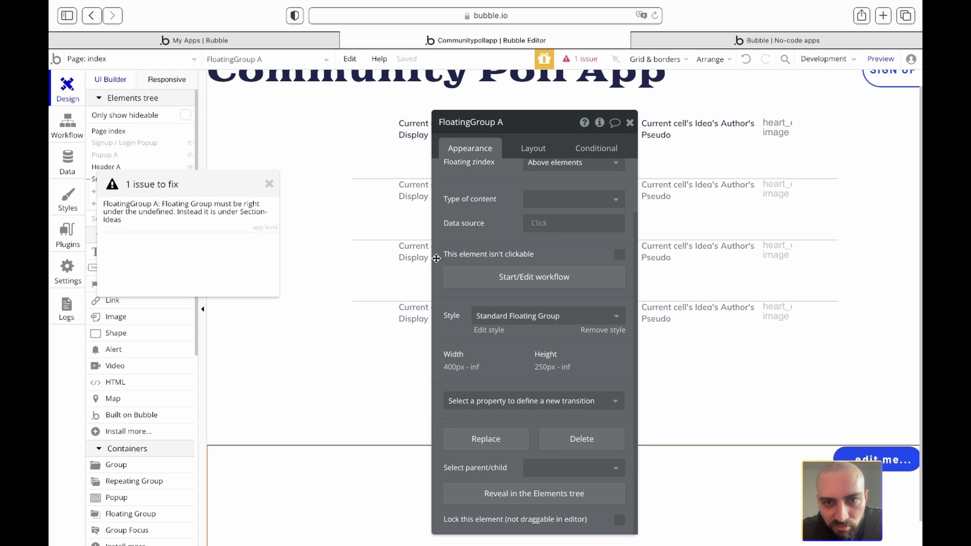
scroll(435, 259, up, 2)
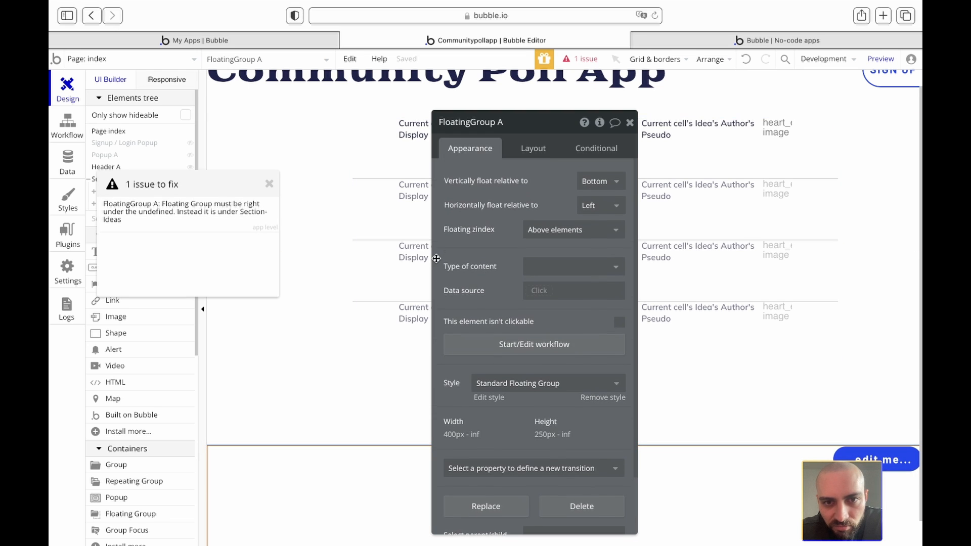
click(269, 185)
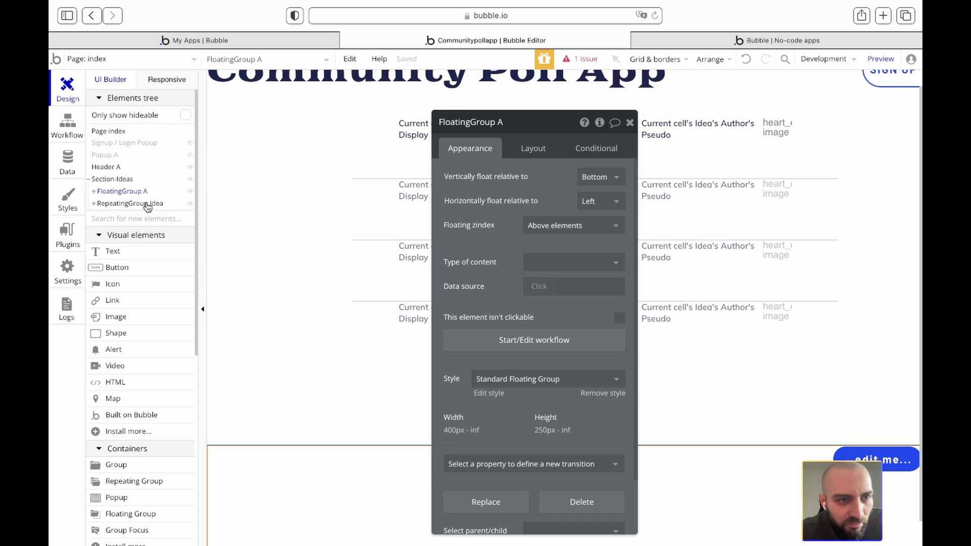
click(630, 122)
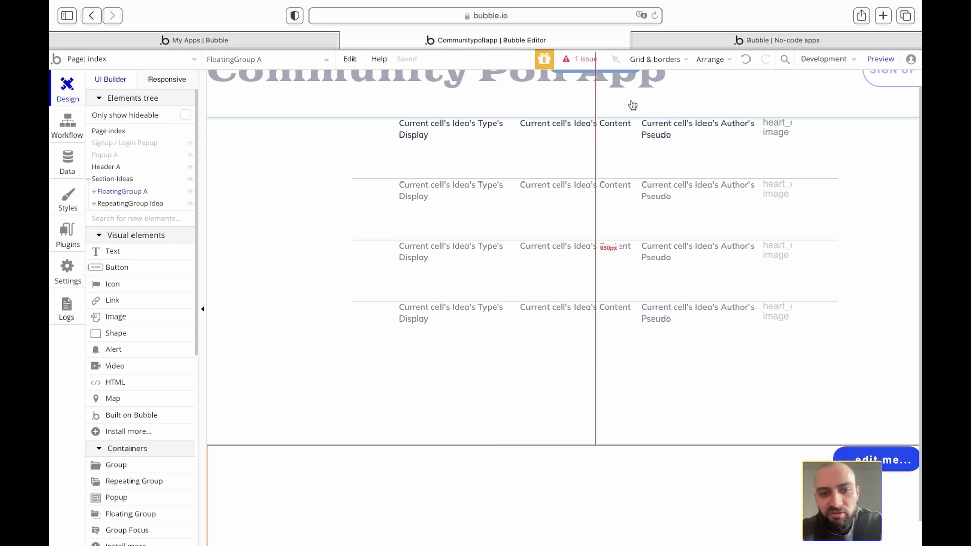
Cut FloatingGroup A out of Section-Ideas and paste it directly under the index page
key(Delete)
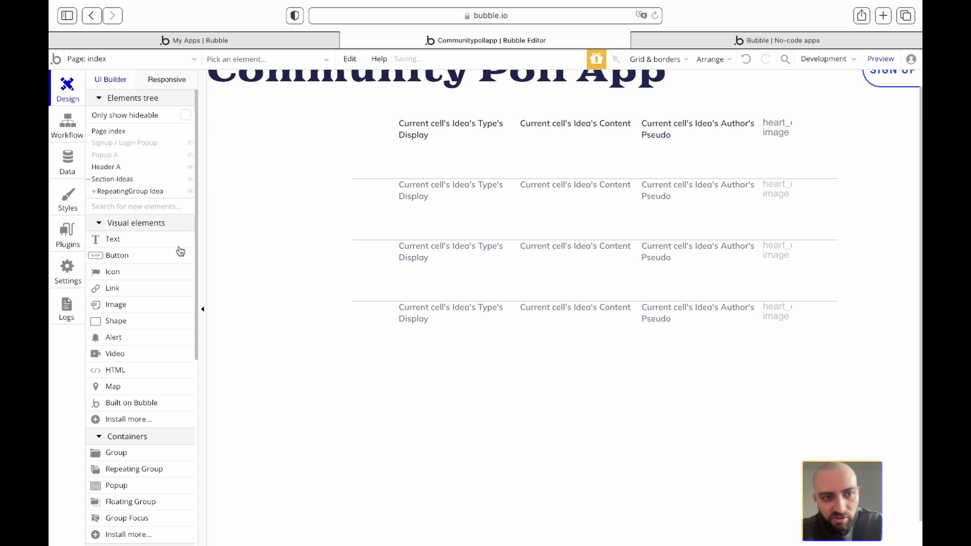
click(300, 458)
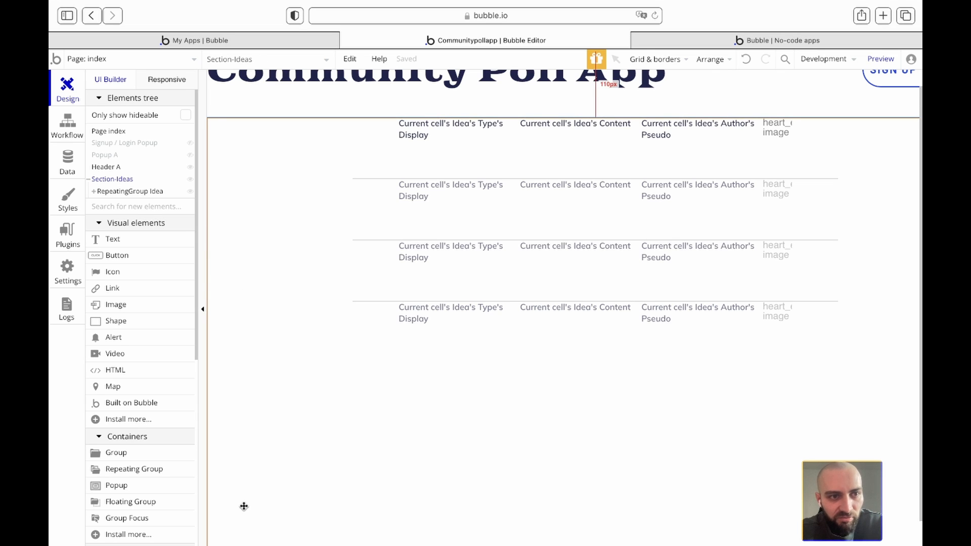
click(210, 116)
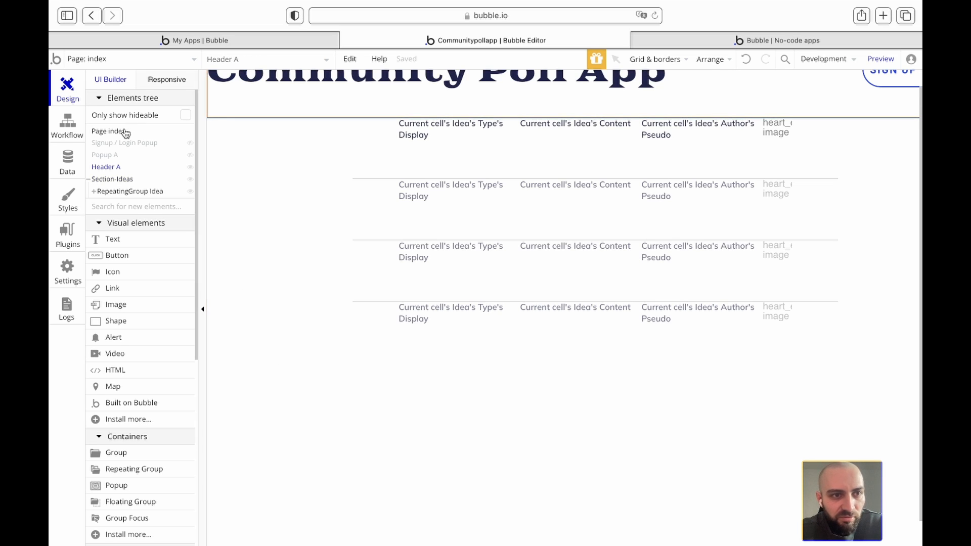
double_click(126, 132)
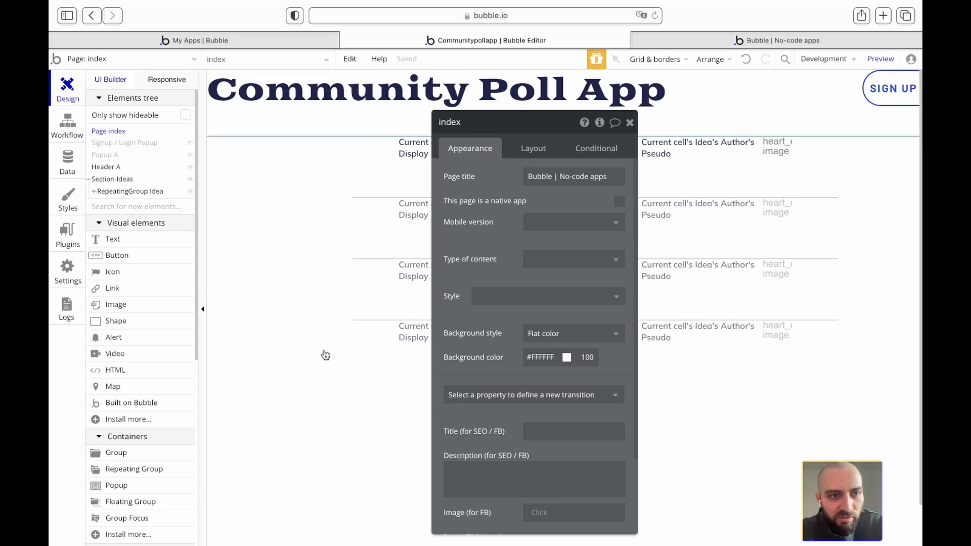
click(630, 123)
right_click(656, 436)
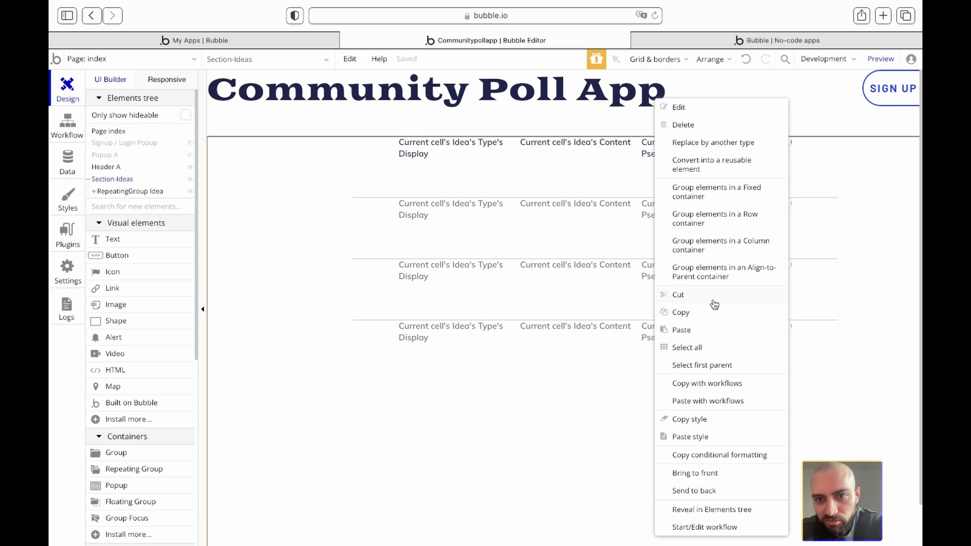
click(690, 331)
scroll(586, 435, down, 3)
scroll(715, 401, up, 3)
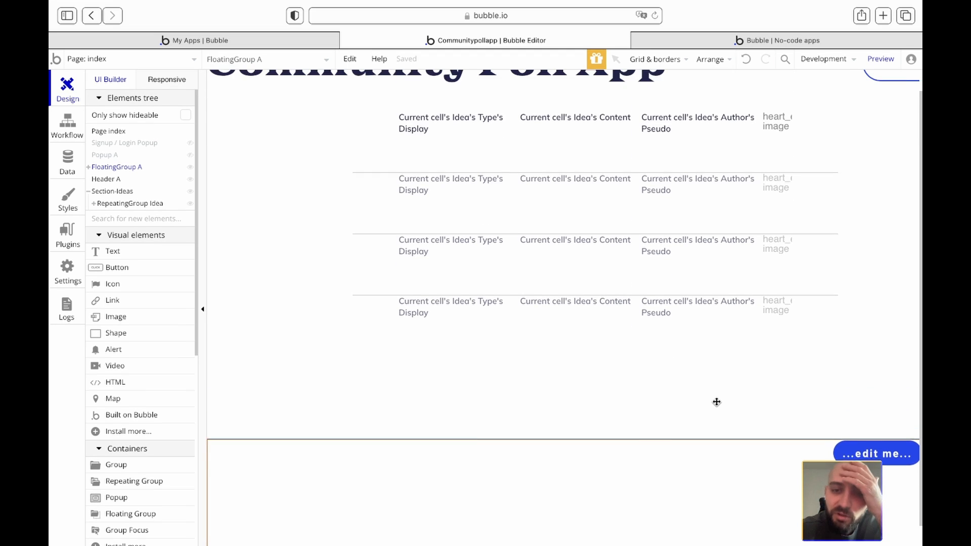
Set the floating group's button text to "New idea"
double_click(895, 478)
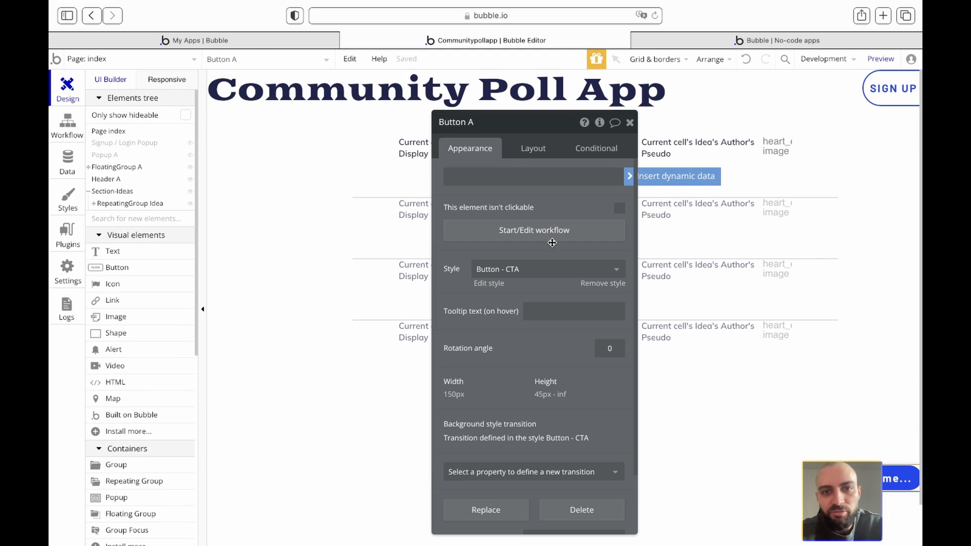
triple_click(481, 177)
text(New id)
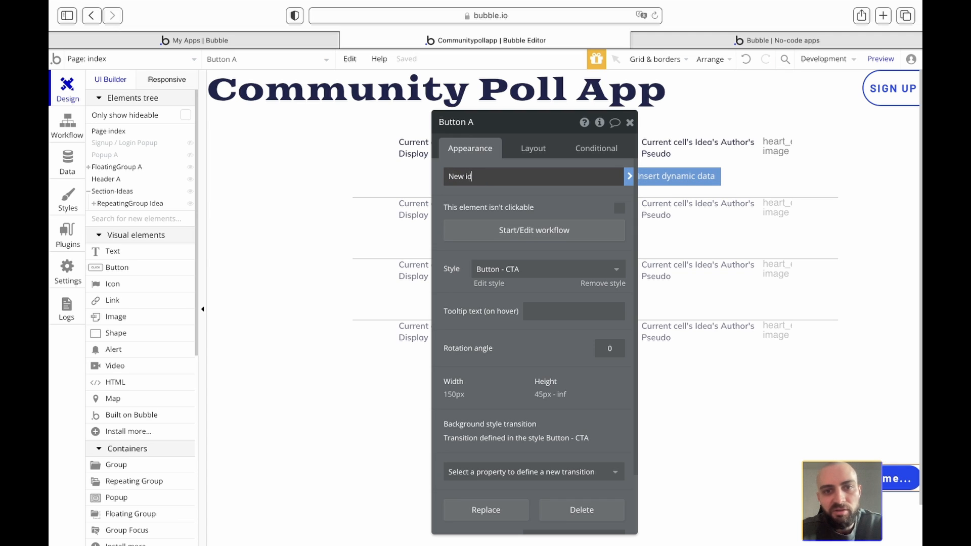
click(443, 196)
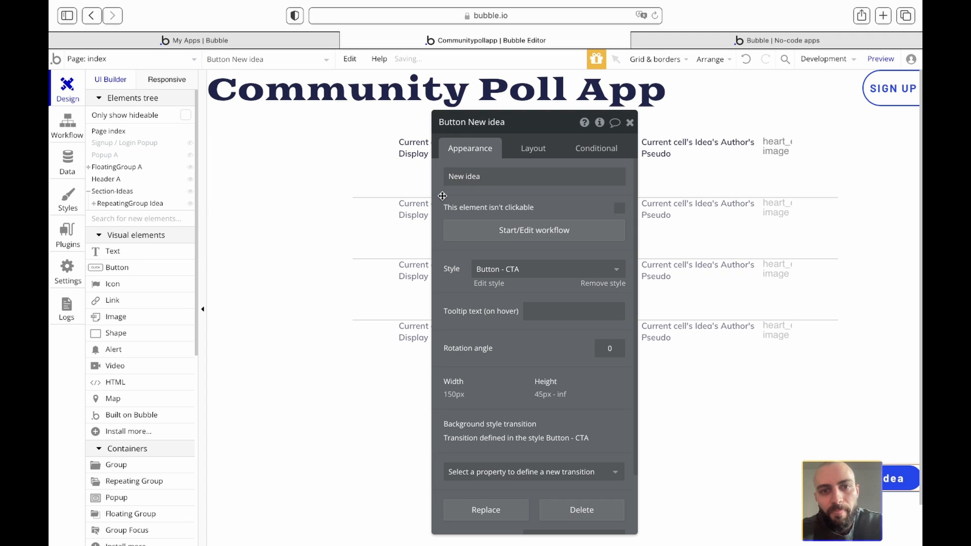
click(629, 123)
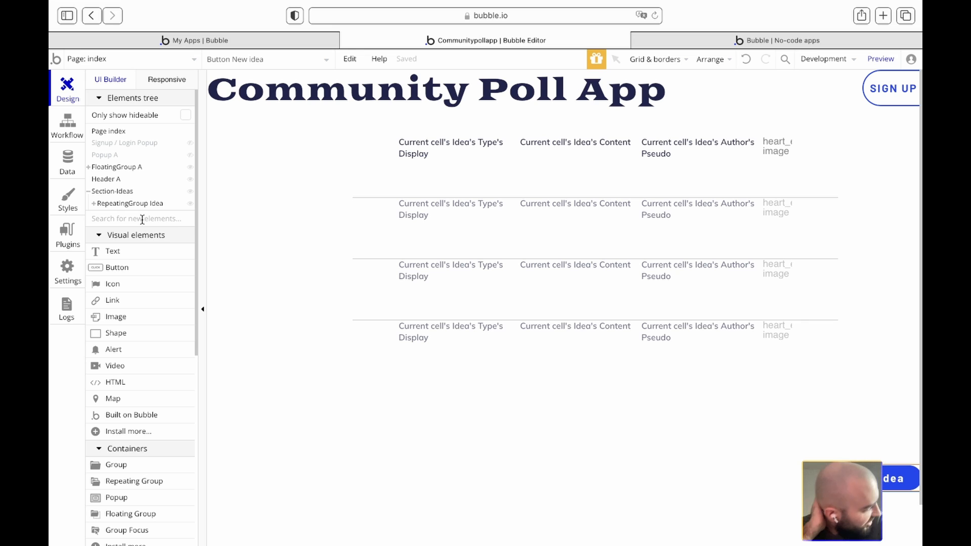
Find the Popup container element and add a new popup to the index page
text(pop)
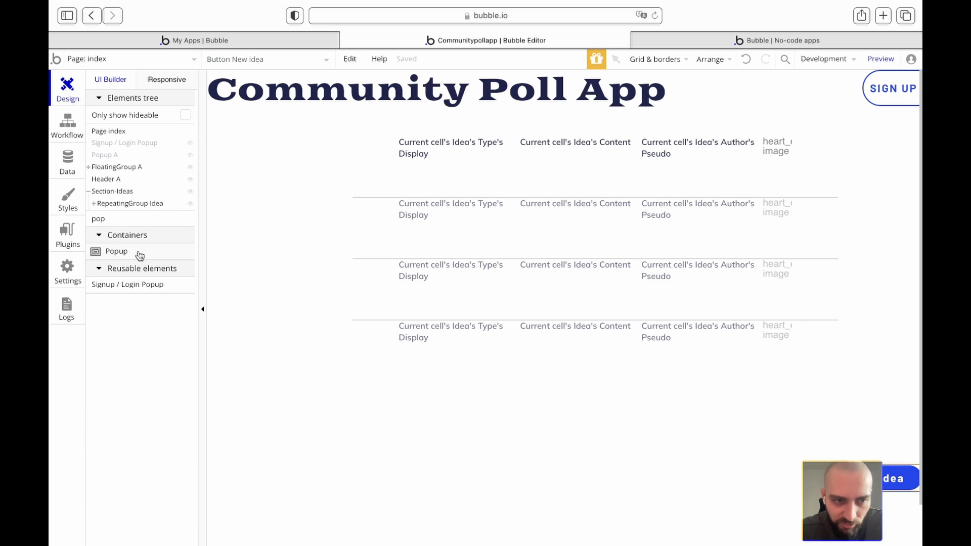
drag(139, 251, 267, 267)
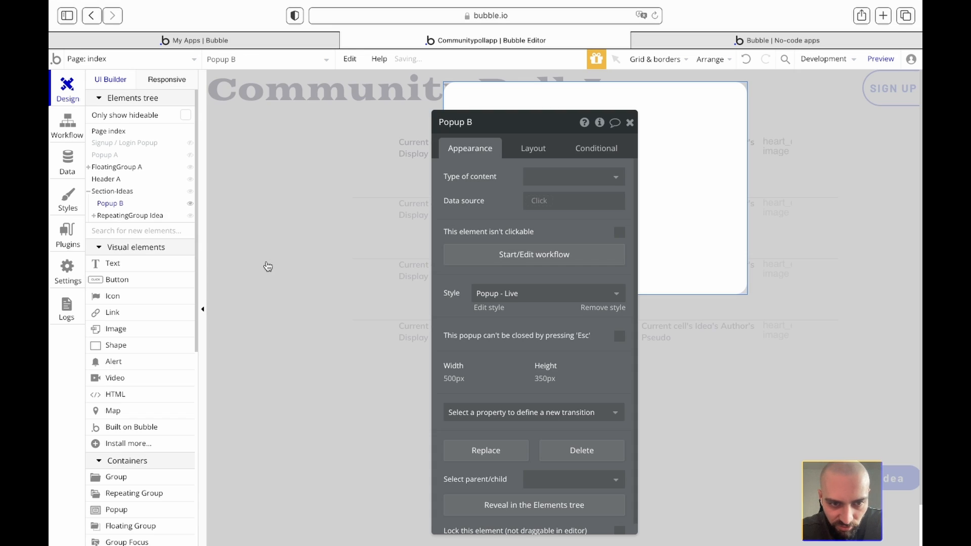
click(629, 124)
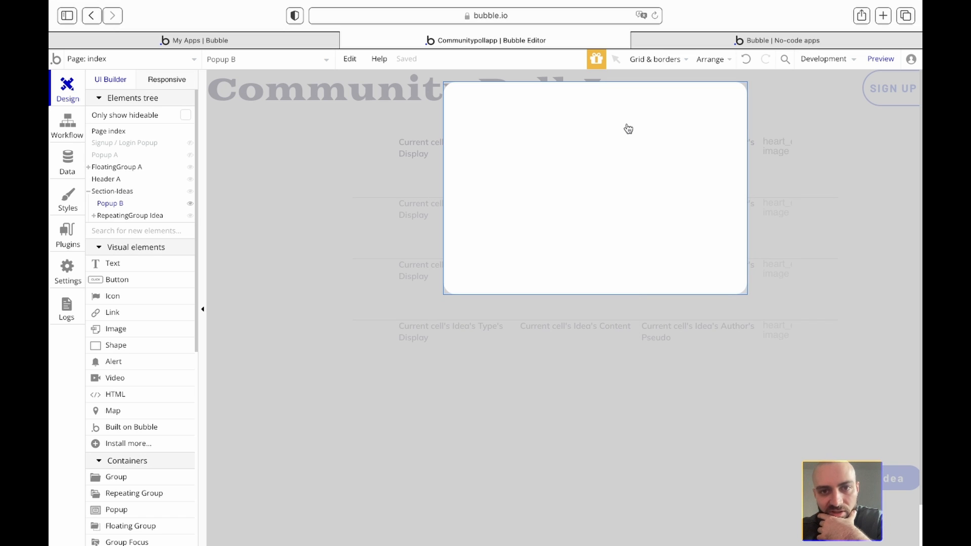
Set Popup B's container layout to Column
double_click(657, 149)
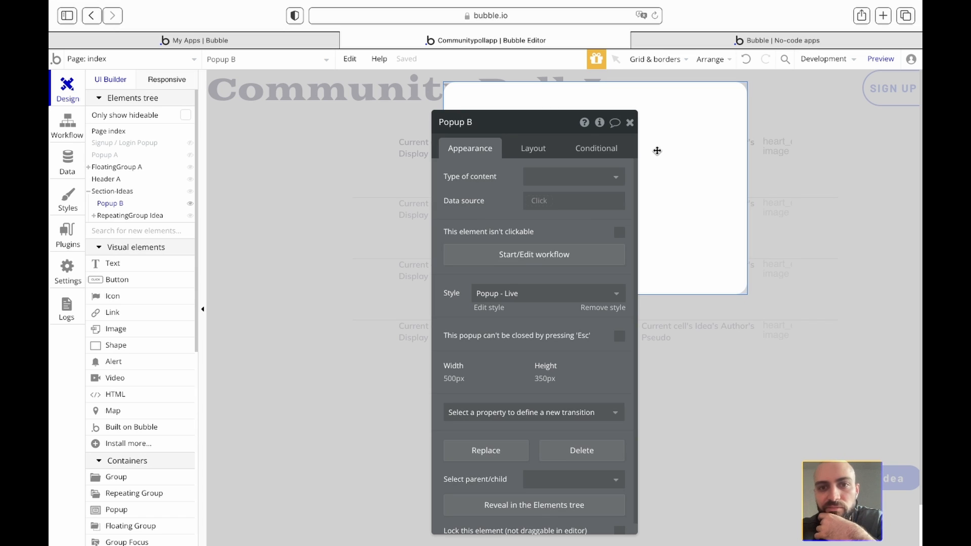
click(535, 146)
click(565, 177)
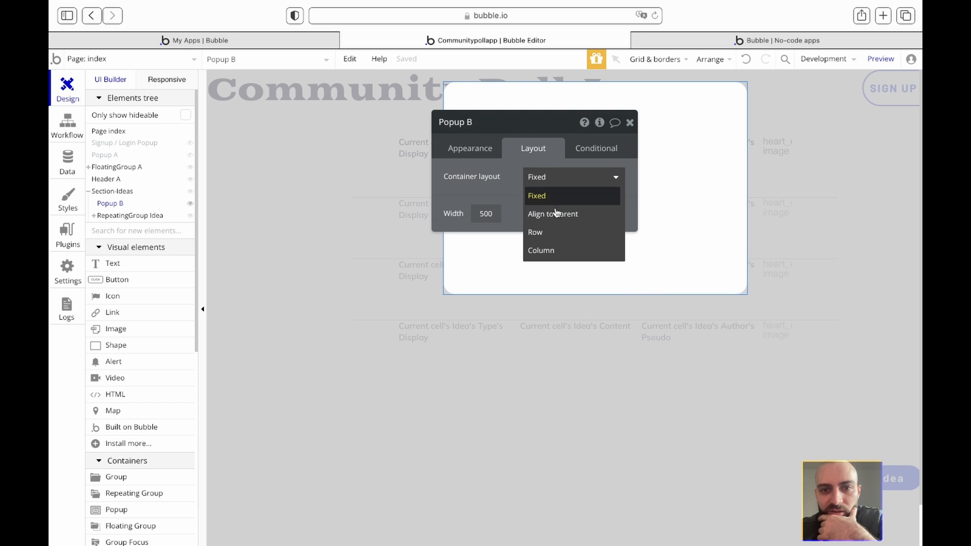
click(541, 251)
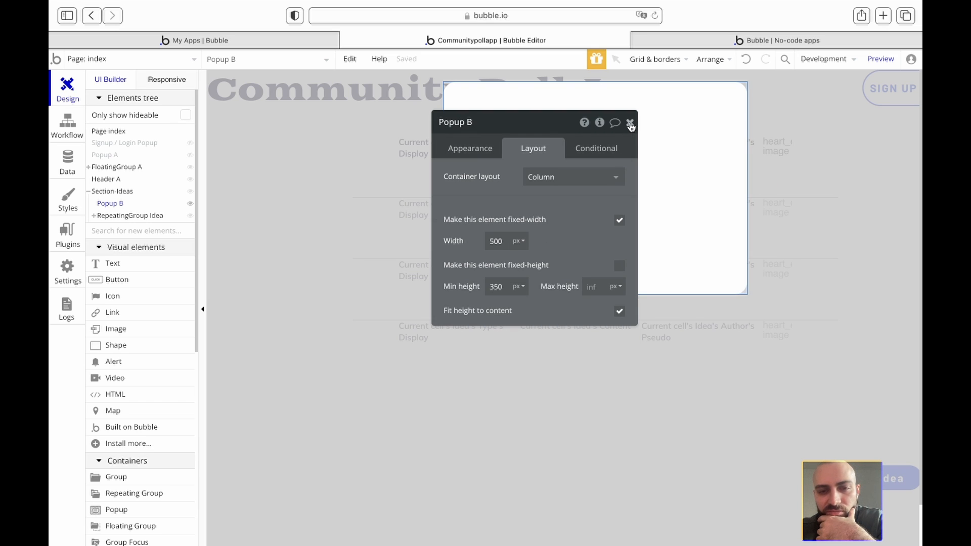
Set Popup B's container layout to Row
click(608, 184)
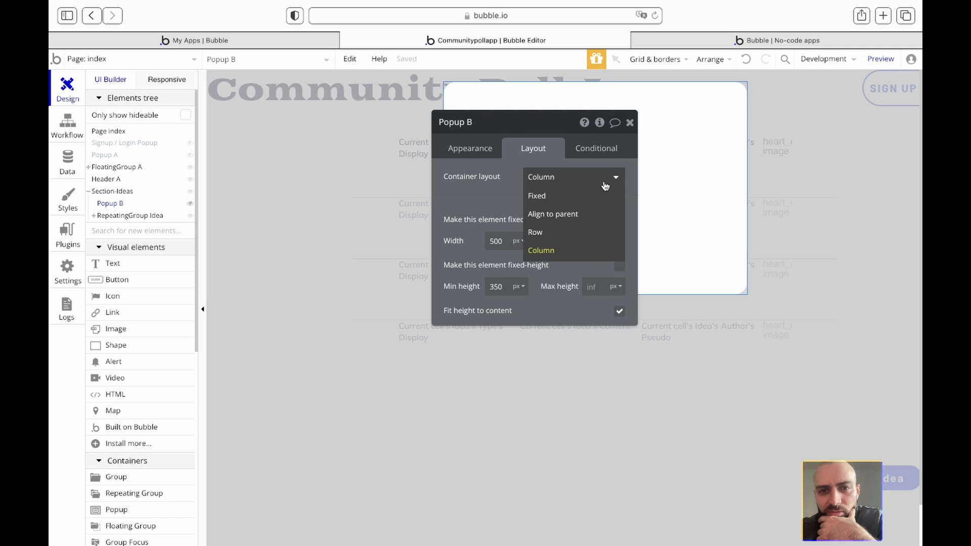
click(549, 233)
click(630, 122)
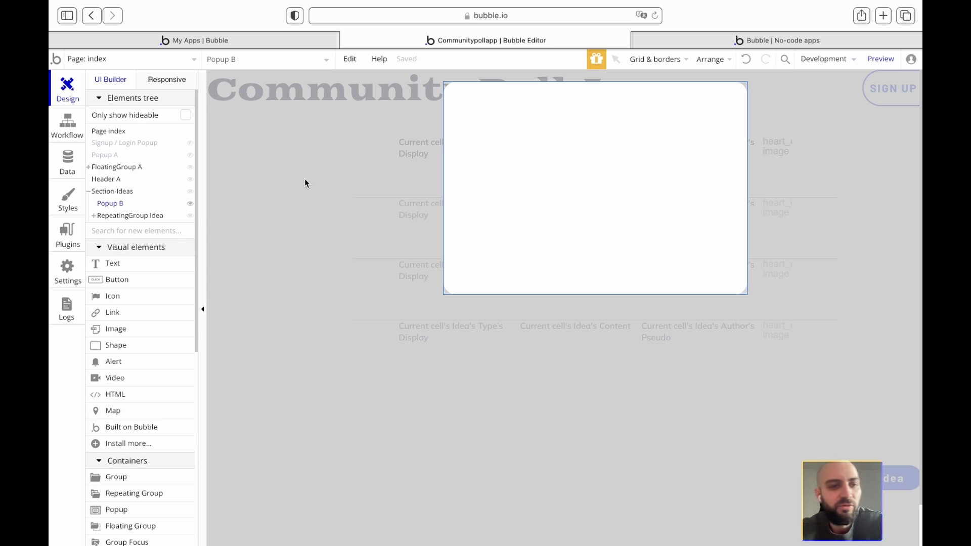
Add a text element reading "Add a new idea" to Popup B
drag(113, 263, 544, 112)
click(492, 183)
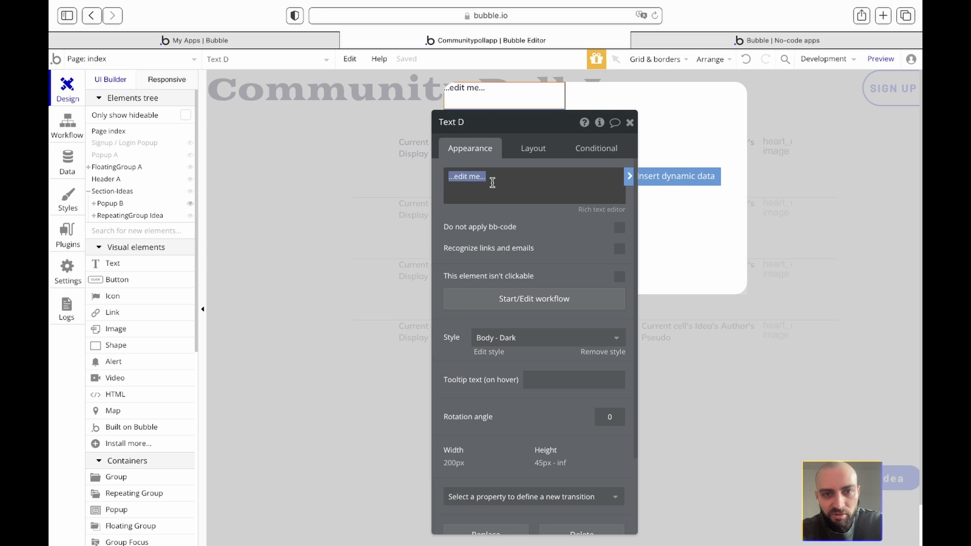
text(Create)
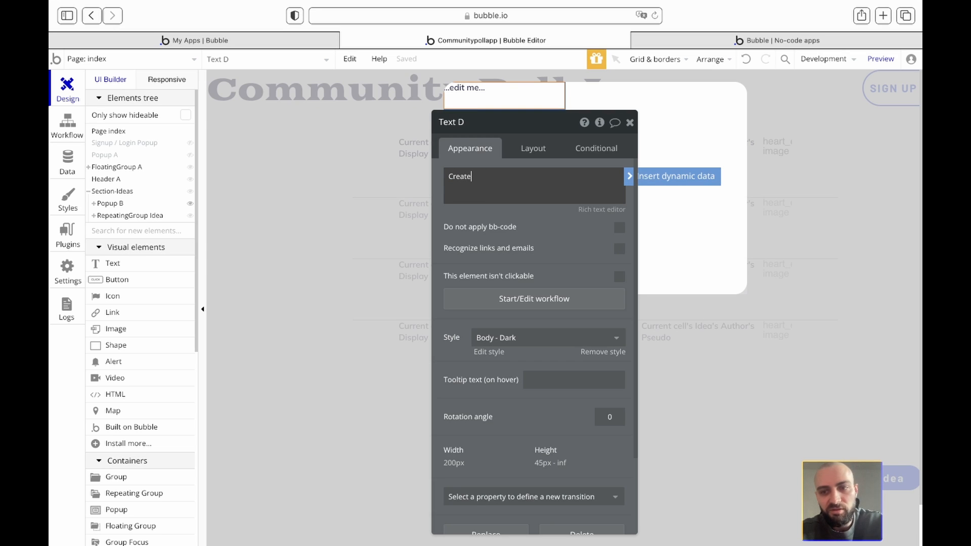
key(BackSpace)
key(BackSpace)
key(BackSpace)
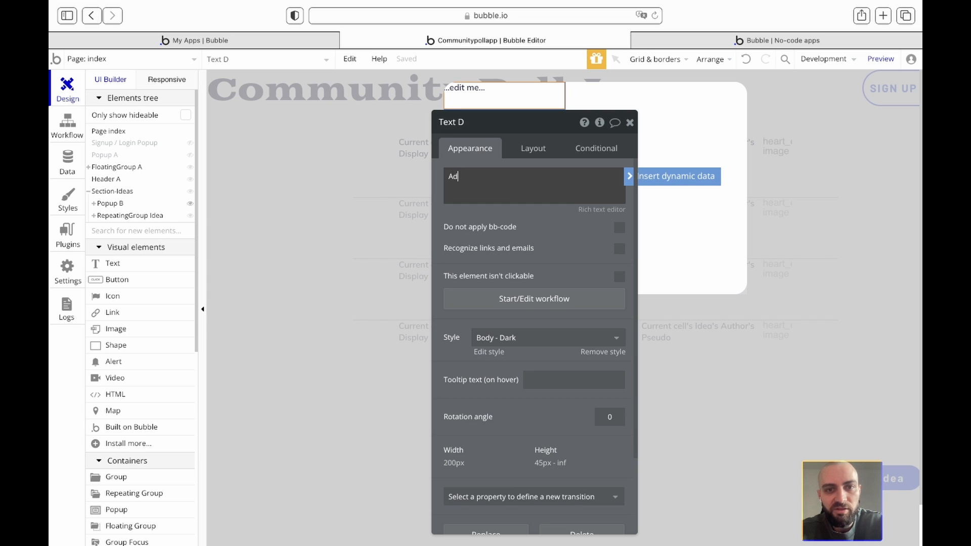
text(Add a new idea)
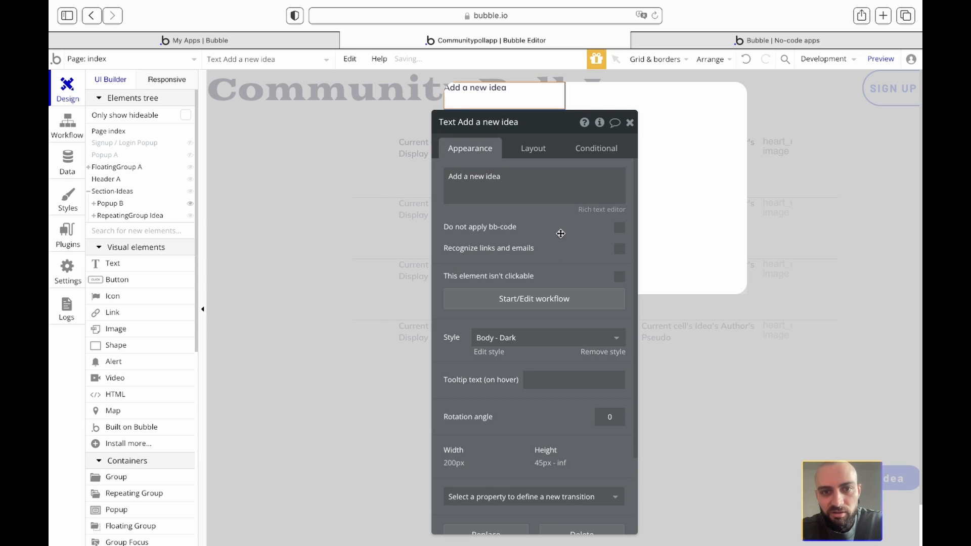
Apply the H3 - Dark style to the "Add a new idea" text and turn off its fixed width
click(541, 343)
scroll(540, 430, down, 5)
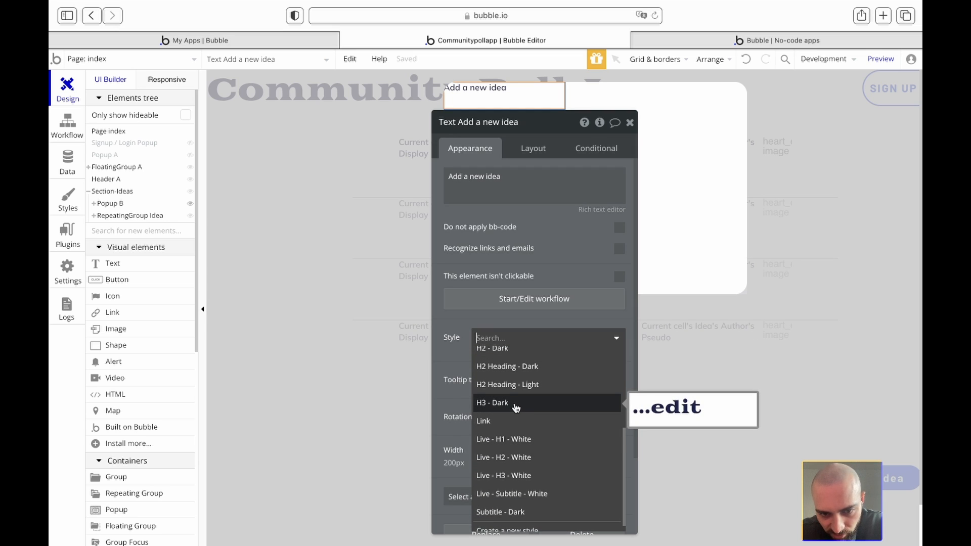
click(515, 402)
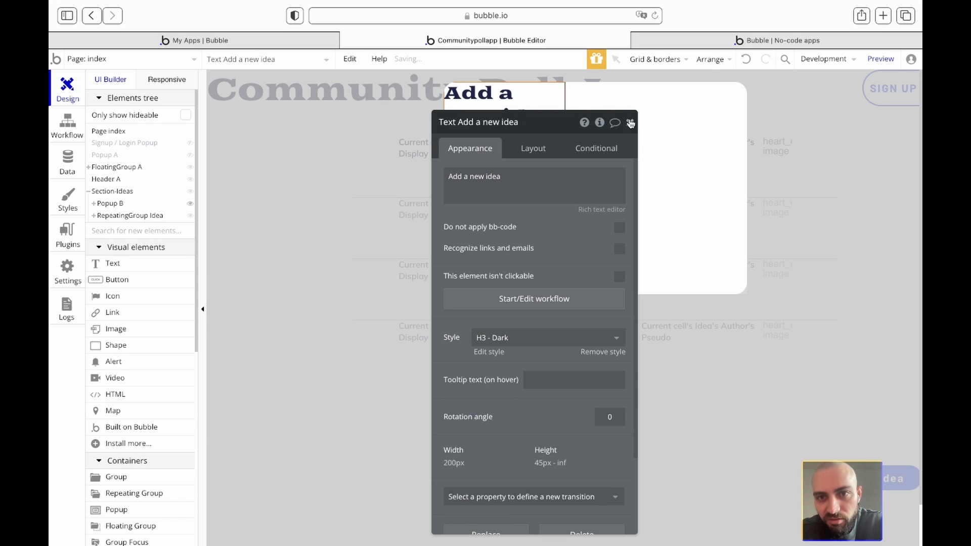
click(534, 149)
click(619, 293)
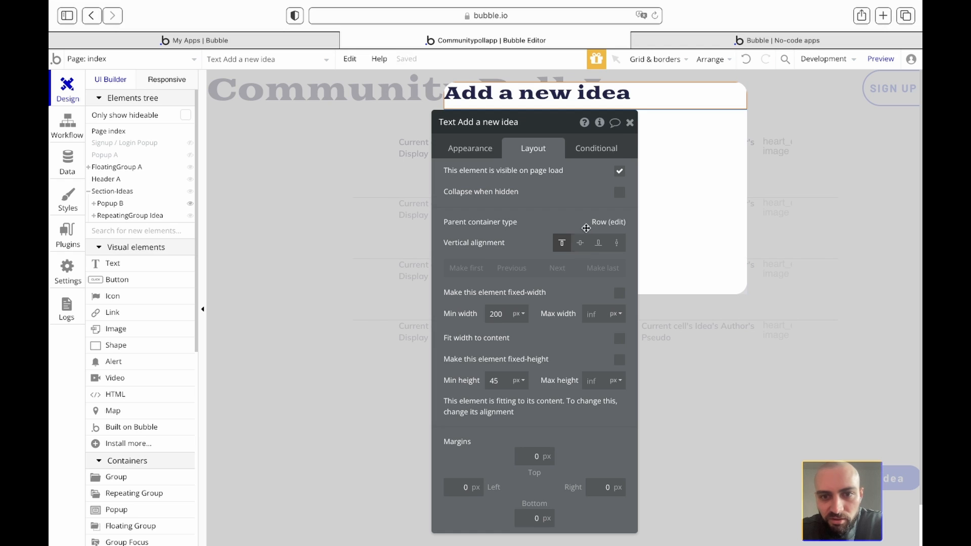
Center the "Add a new idea" text with the rich text editor and save it
click(483, 149)
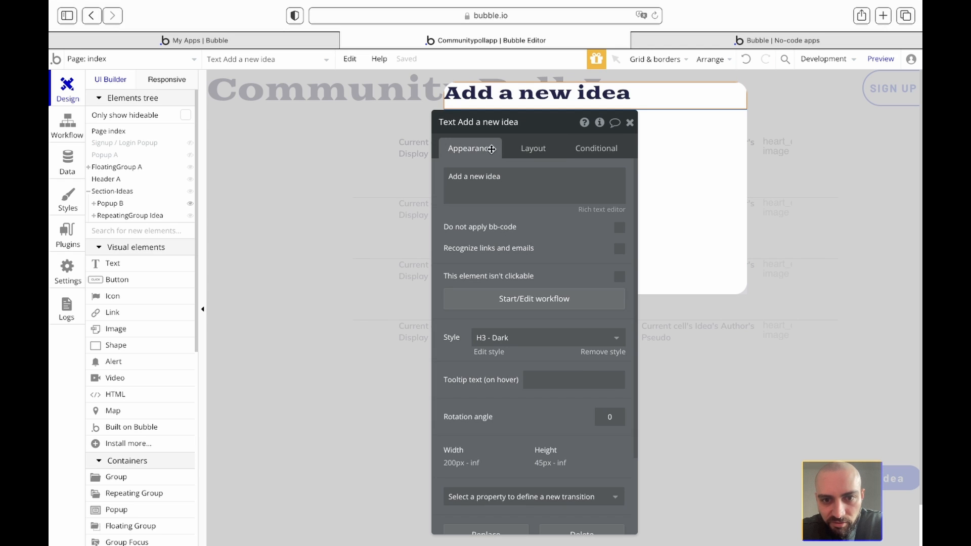
click(524, 150)
click(478, 149)
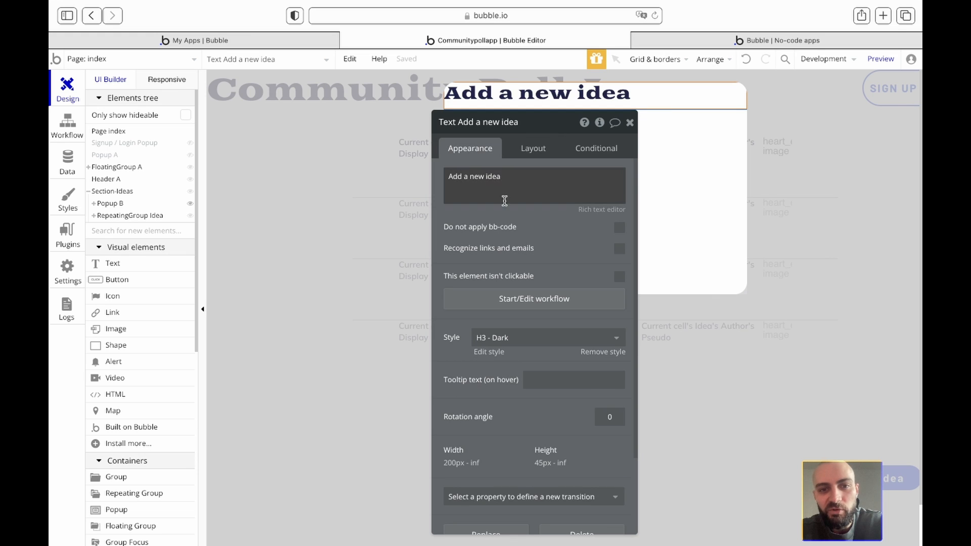
triple_click(518, 192)
click(593, 212)
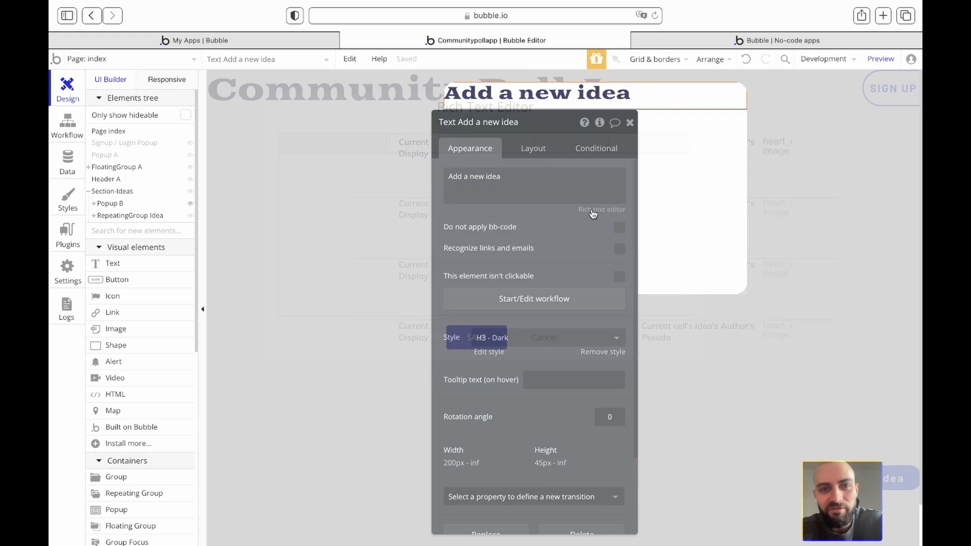
drag(348, 160, 279, 159)
click(292, 145)
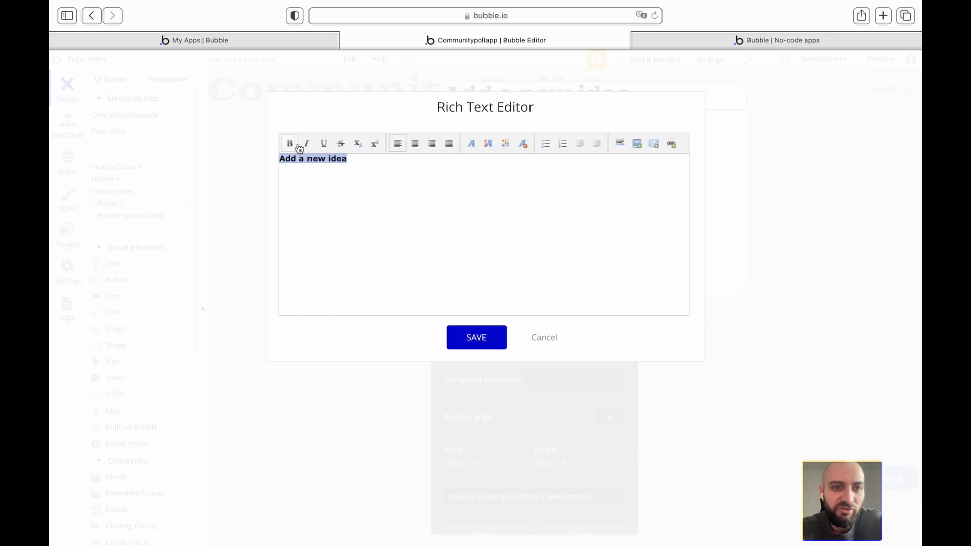
click(292, 143)
click(414, 143)
click(475, 336)
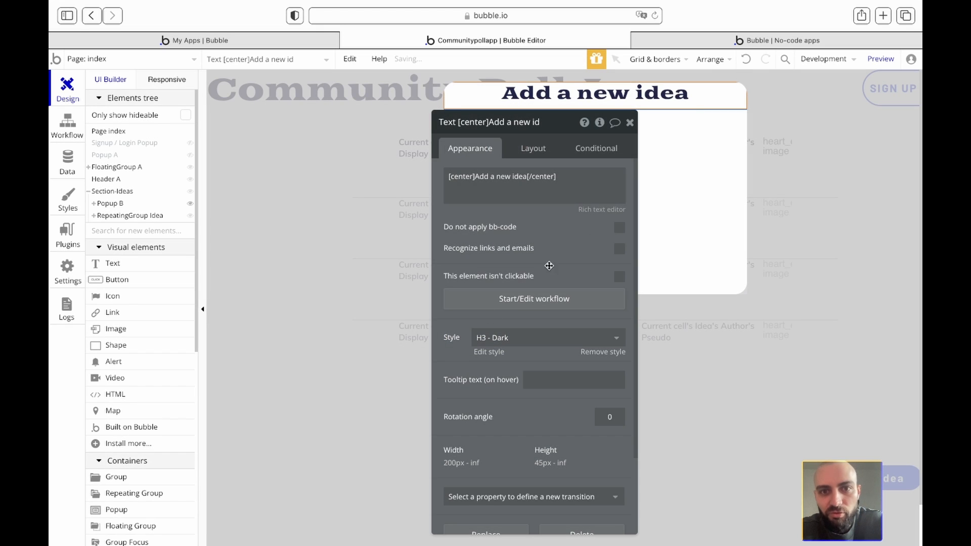
click(629, 122)
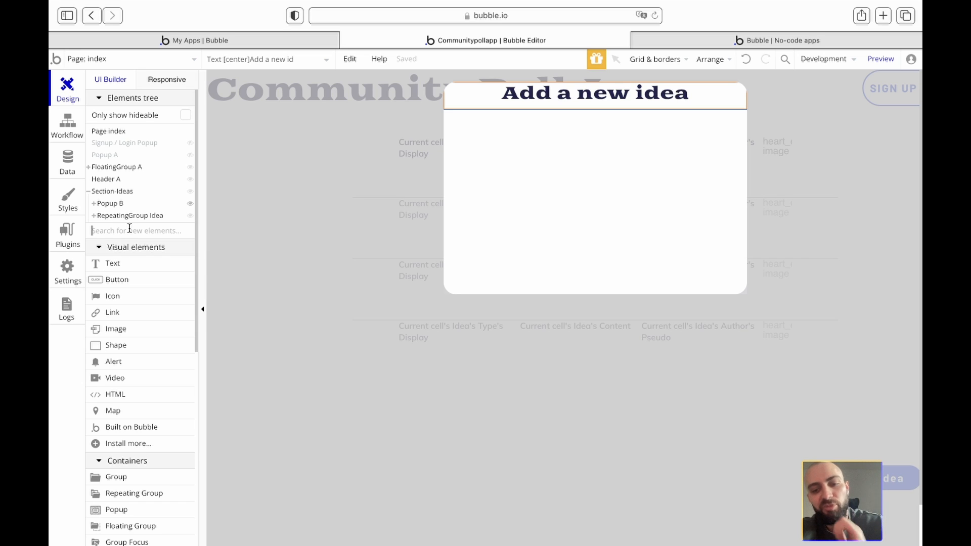
Add a second text element reading "Type" to Popup B
drag(112, 263, 545, 133)
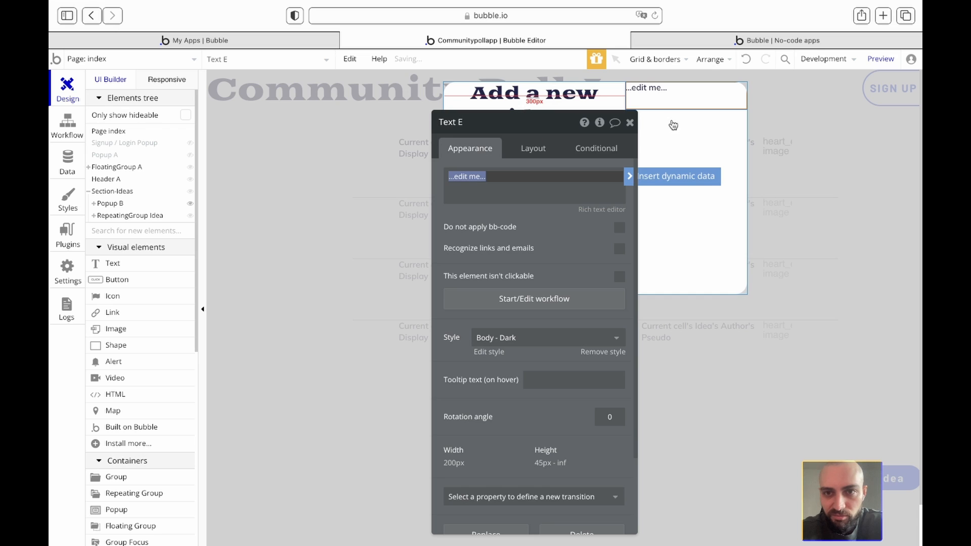
click(629, 122)
double_click(650, 96)
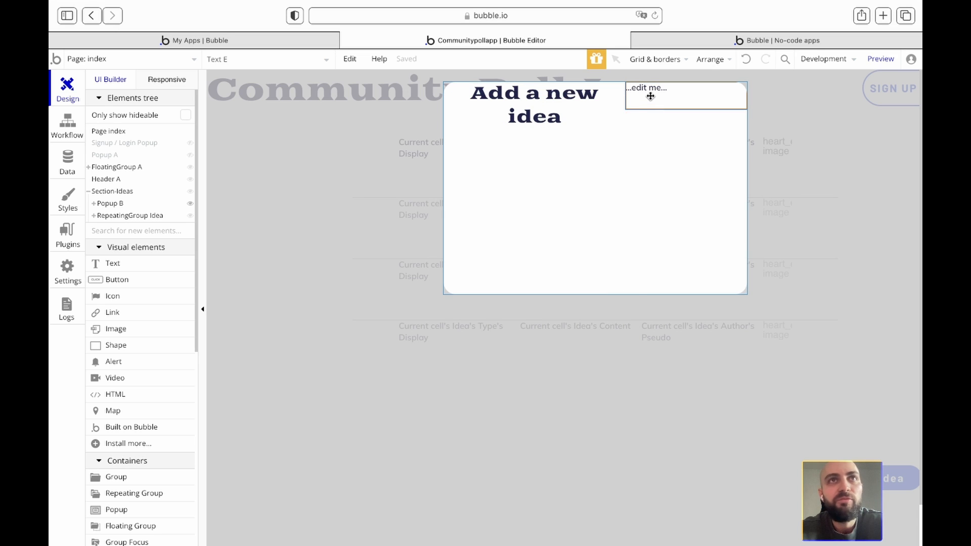
text(Ty)
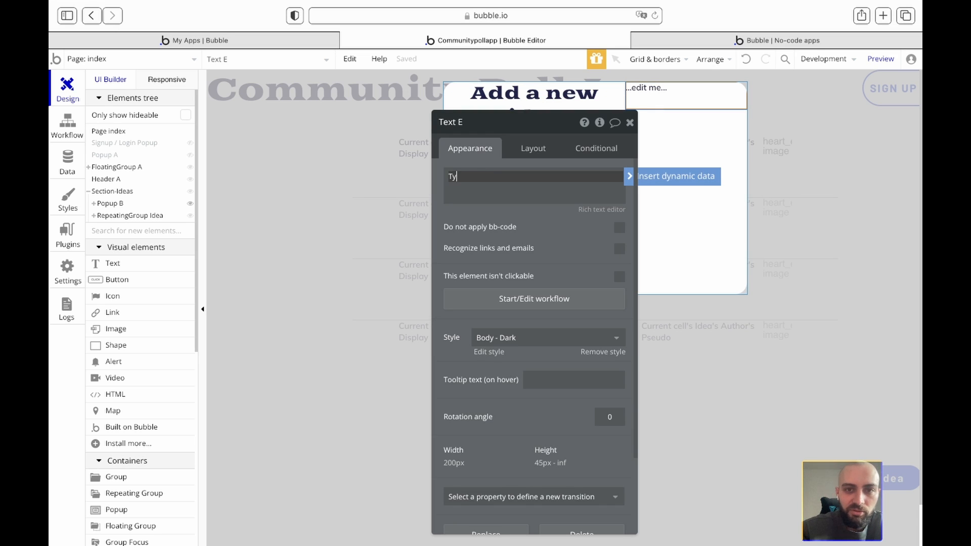
text(pe)
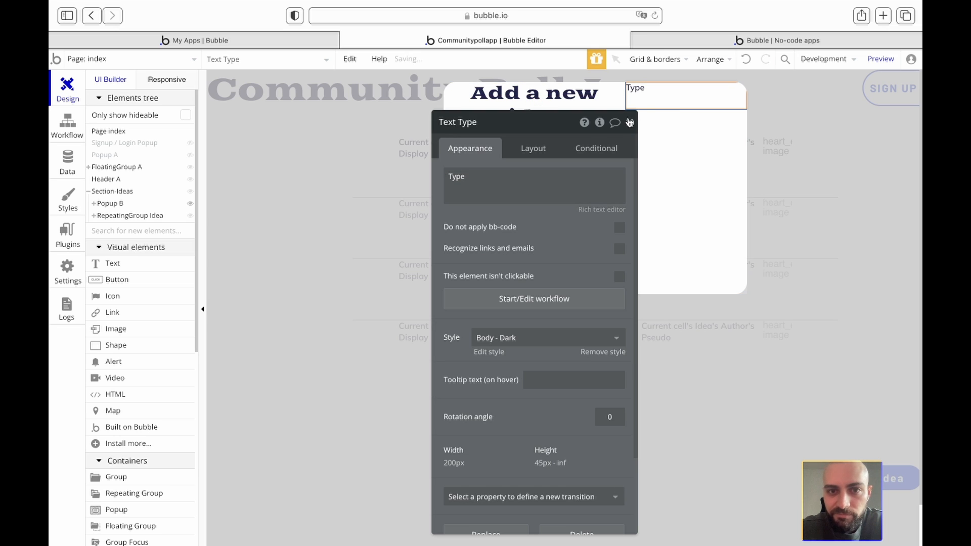
click(630, 123)
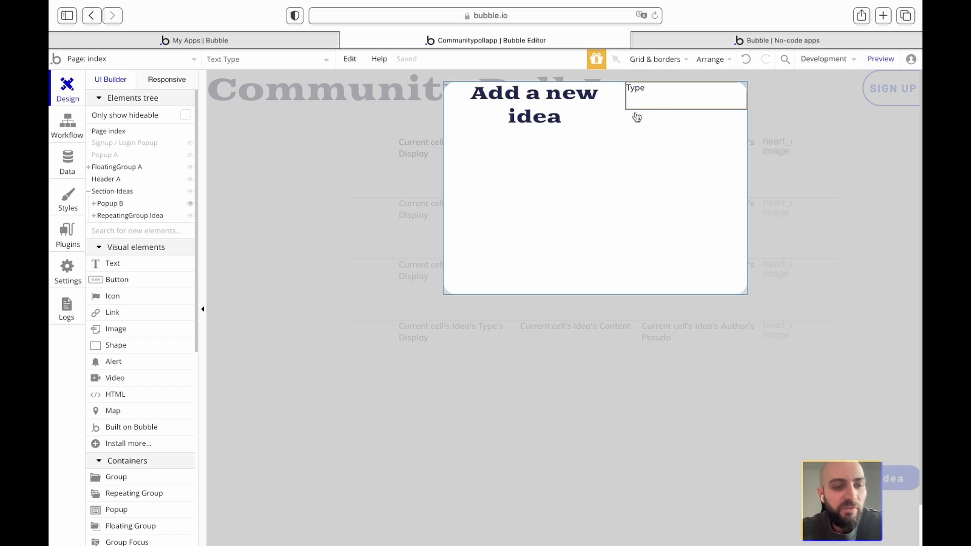
click(129, 232)
text(input)
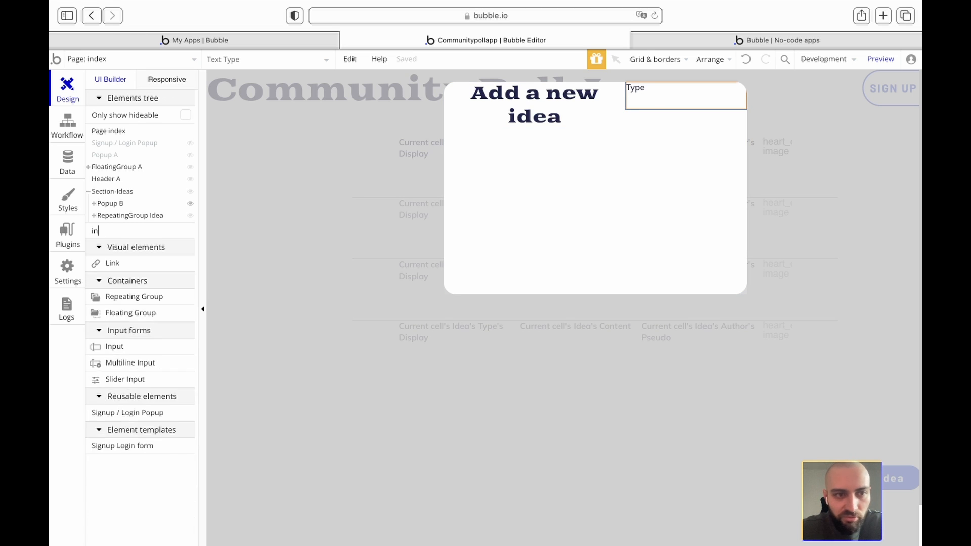
click(128, 261)
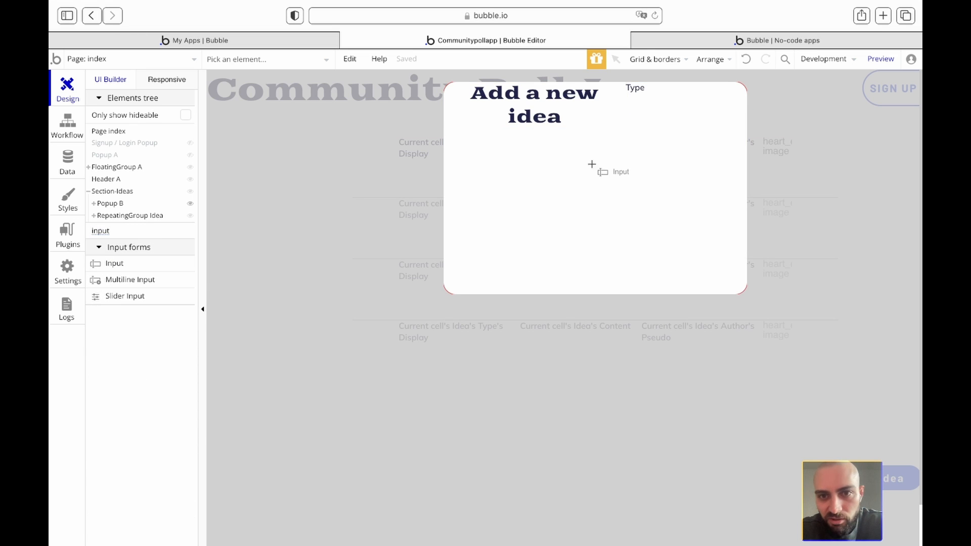
click(592, 165)
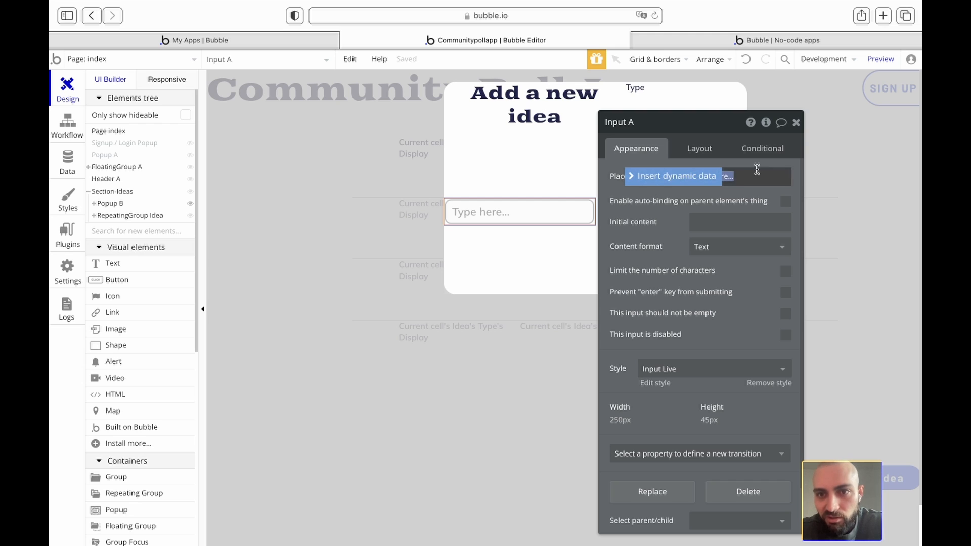
click(640, 199)
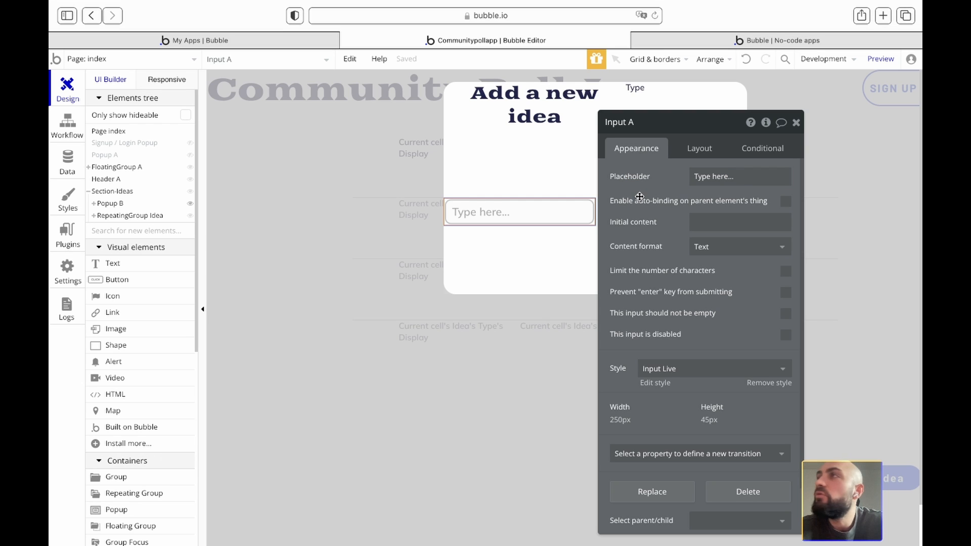
click(713, 176)
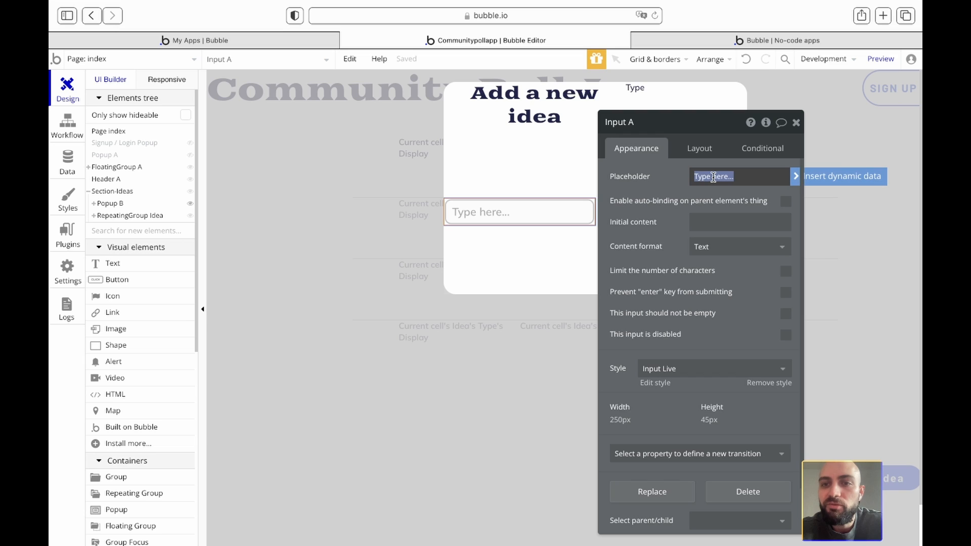
click(487, 211)
key(Delete)
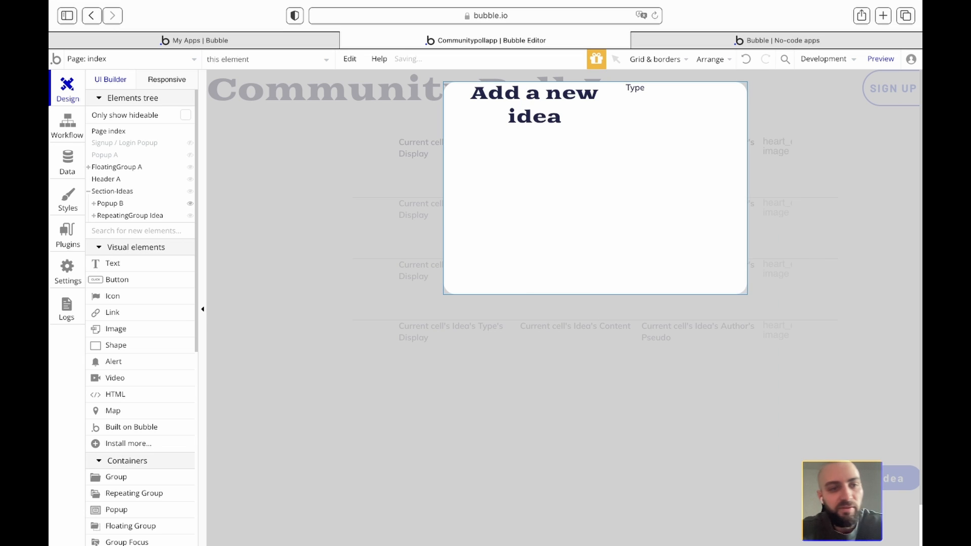
Find the Dropdown element and add it to Popup B below the title
click(128, 231)
text(drop)
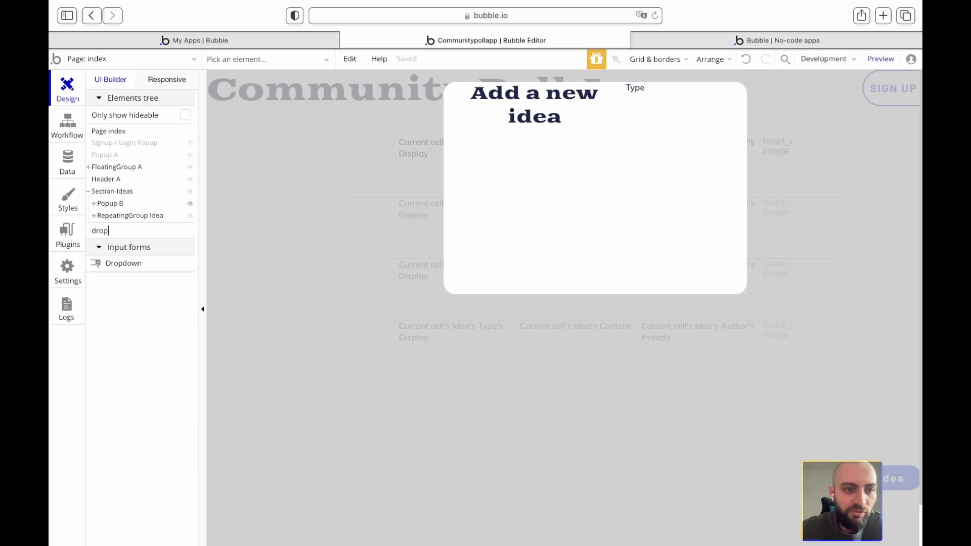
drag(130, 259, 532, 215)
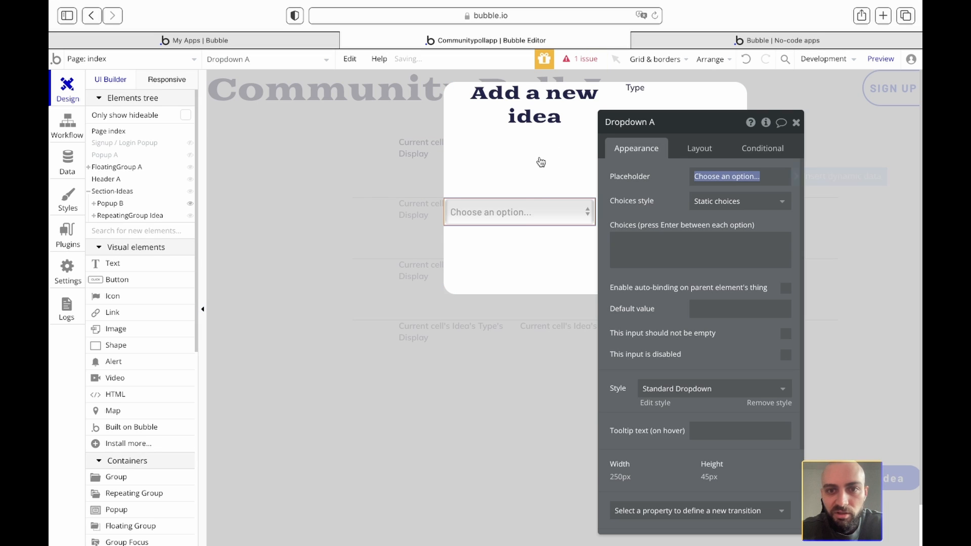
Give the dropdown dynamic choices of type OS_type, with All OS_type as source and the current option's Display as caption
click(771, 202)
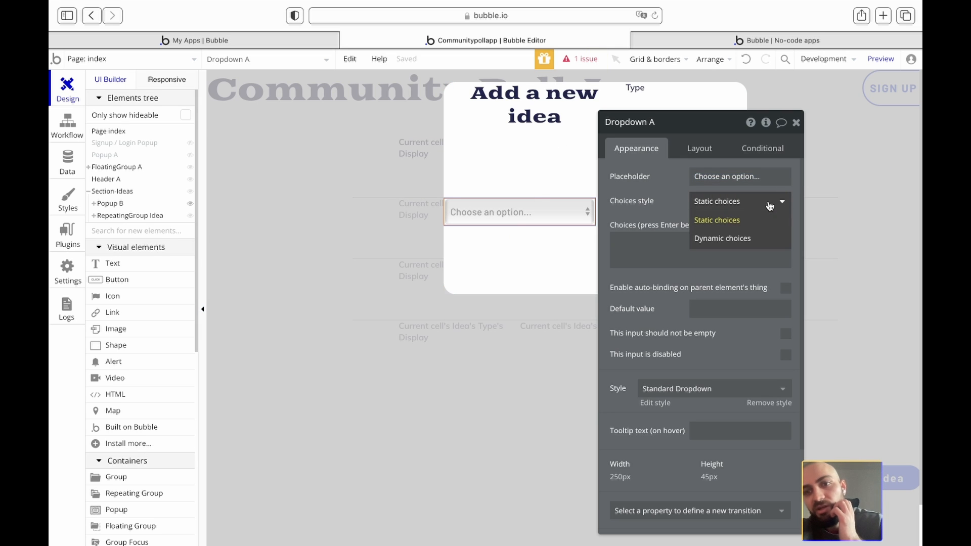
click(728, 238)
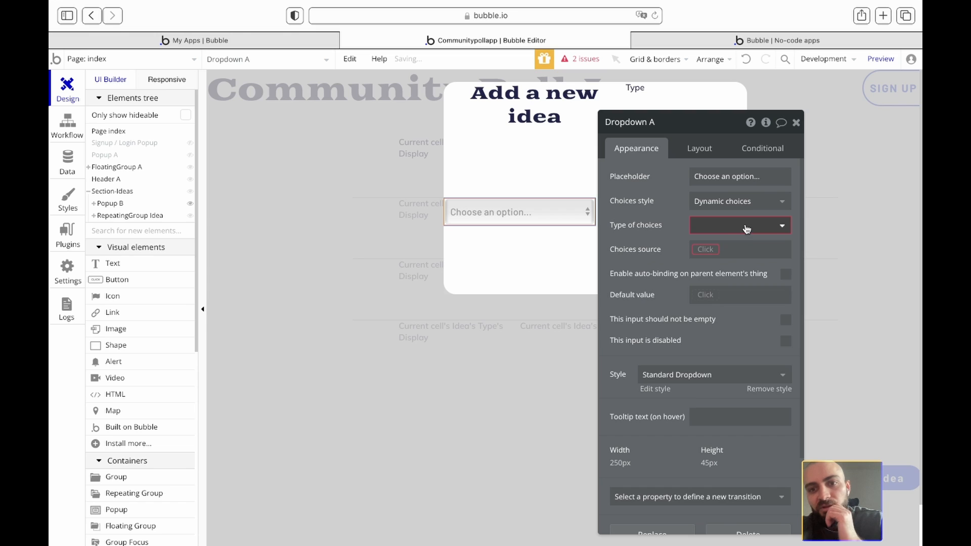
click(747, 228)
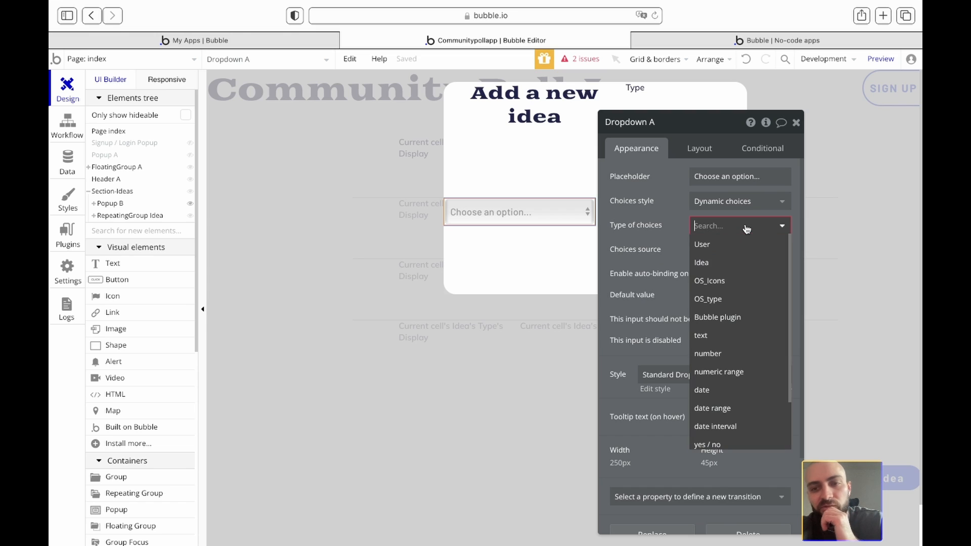
click(728, 299)
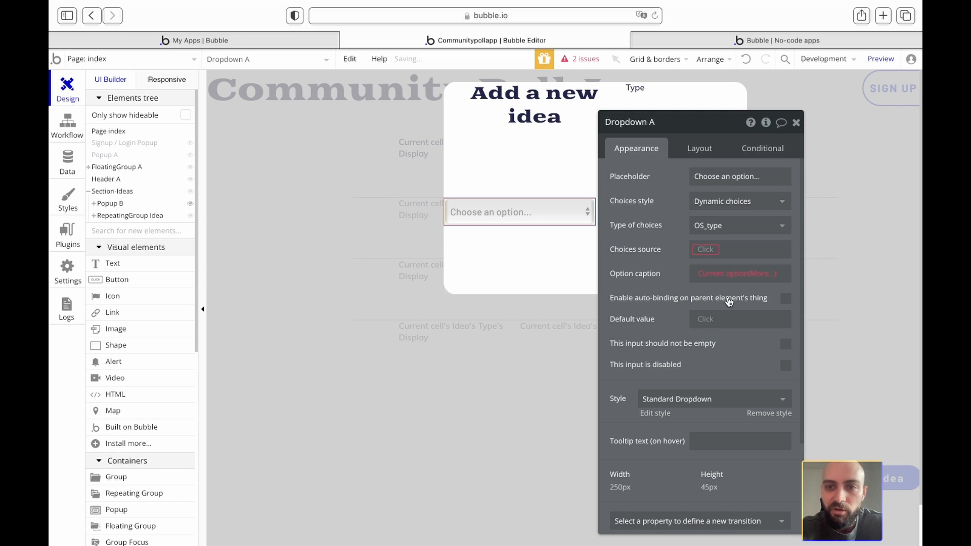
click(711, 251)
click(707, 265)
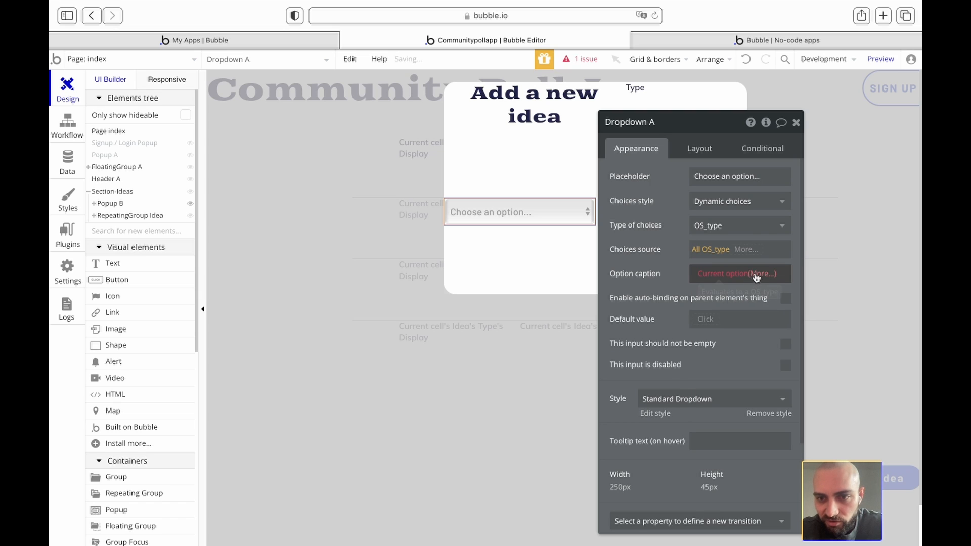
click(722, 274)
click(722, 302)
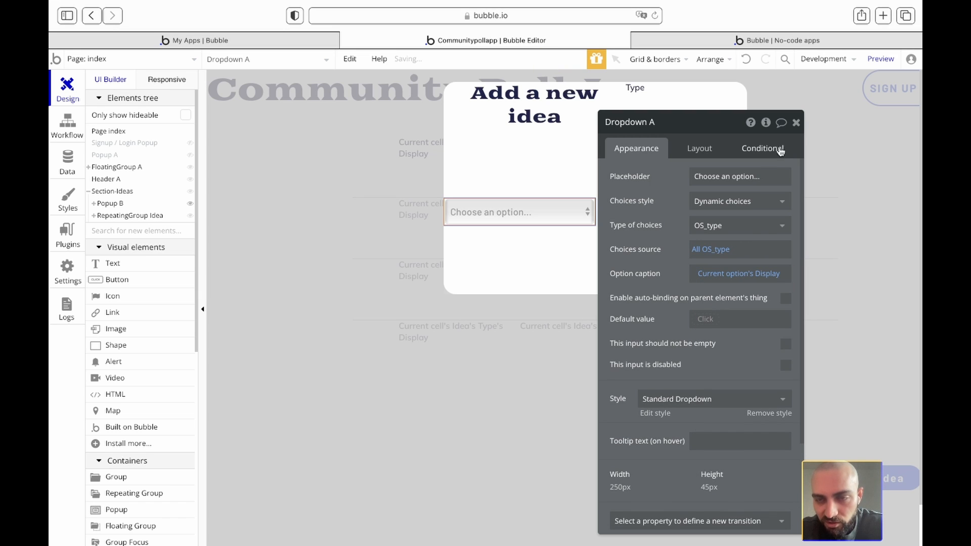
click(797, 123)
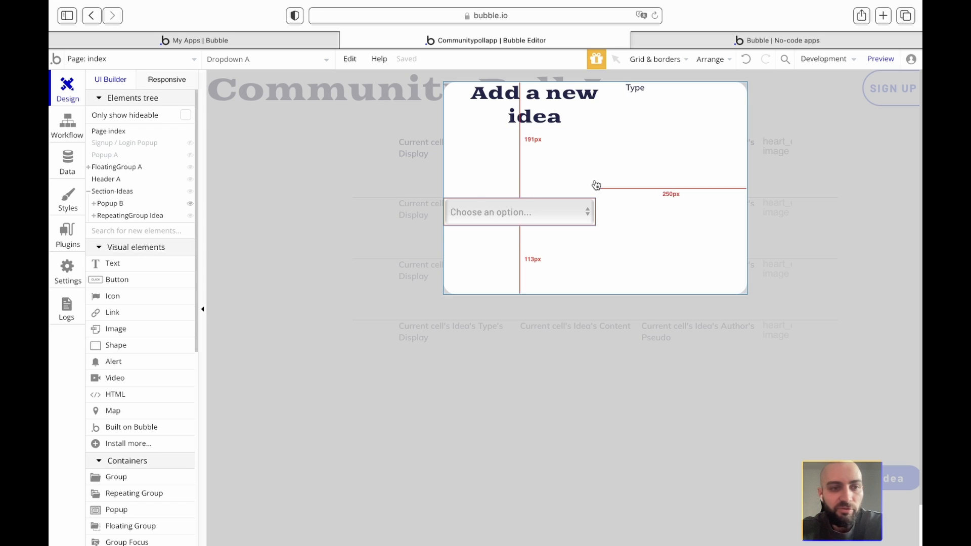
Add a text element reading "Content" to Popup B after the type dropdown
drag(126, 262, 580, 237)
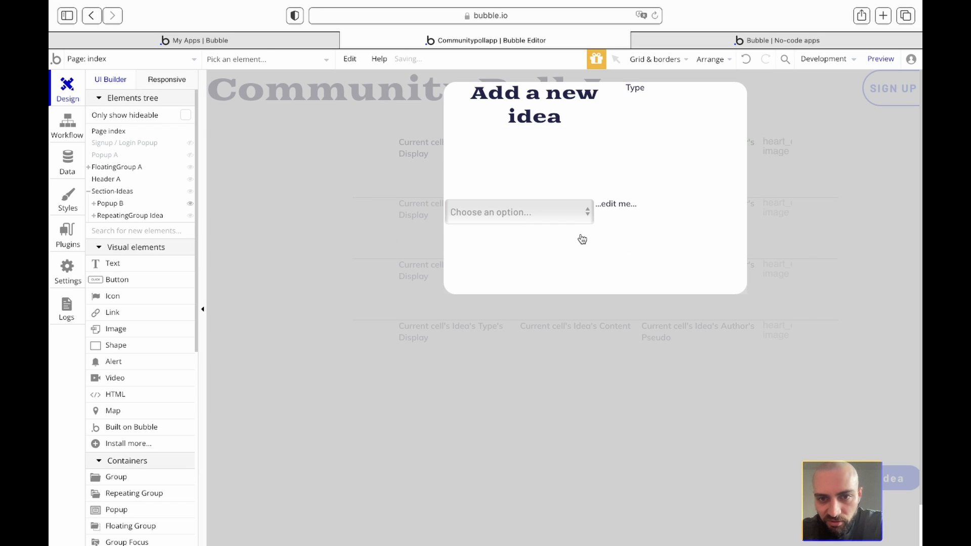
click(656, 179)
text(Content)
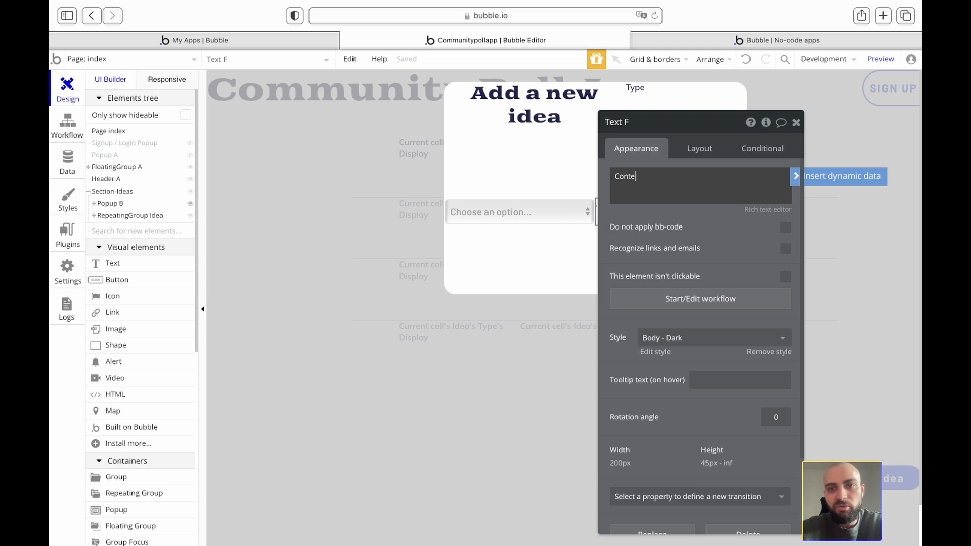
click(796, 123)
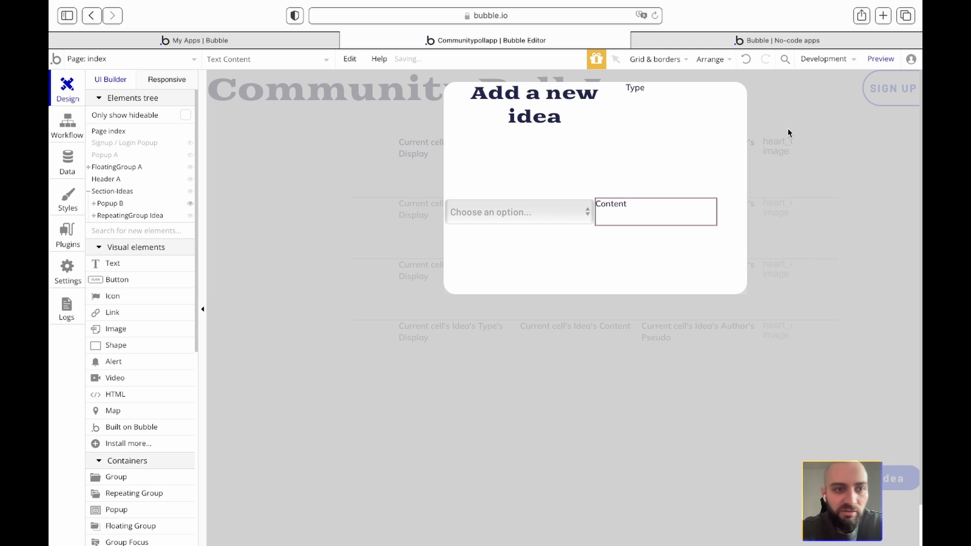
Find the Multiline Input element and add it to Popup B below the dropdown
click(145, 227)
text(mu)
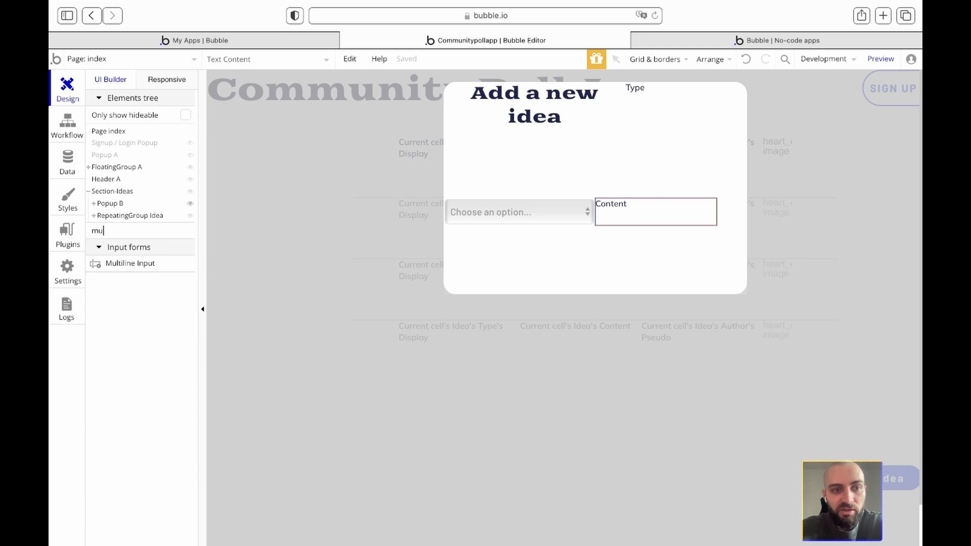
drag(106, 265, 545, 253)
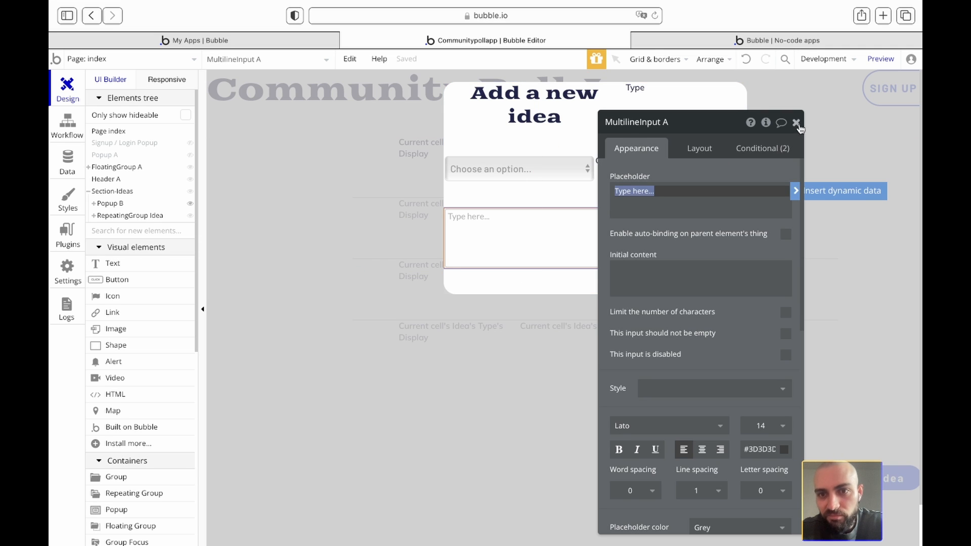
click(797, 123)
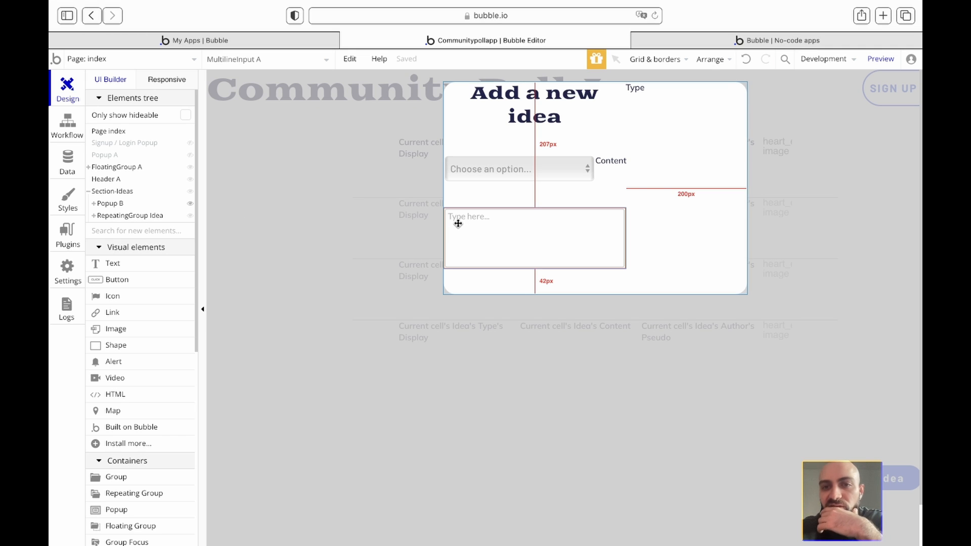
Switch to the COmmunity_poll_app wireframe in Figma to review the page layout, and return to the Bubble editor
key(ctrl+Left)
scroll(485, 216, up, 2)
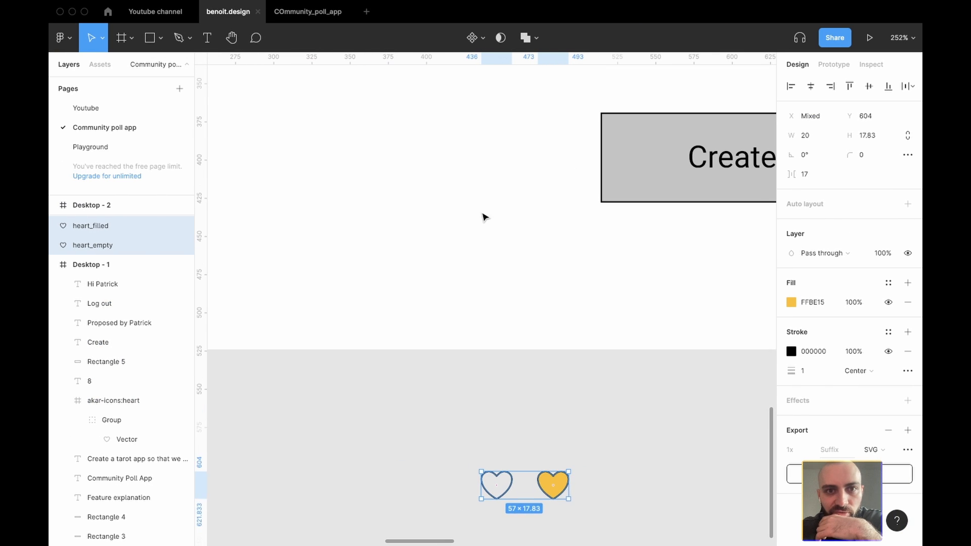
click(303, 15)
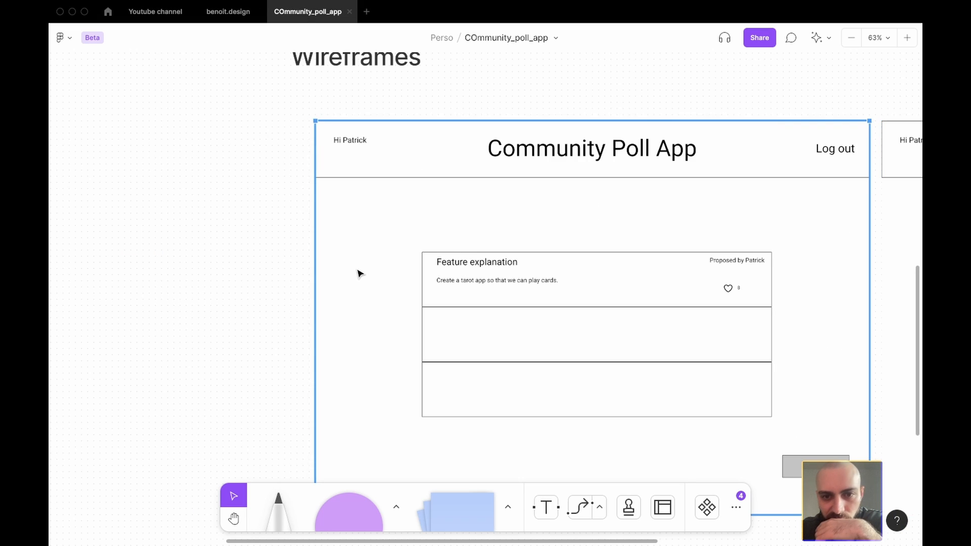
scroll(357, 273, down, 2)
scroll(357, 273, right, 3)
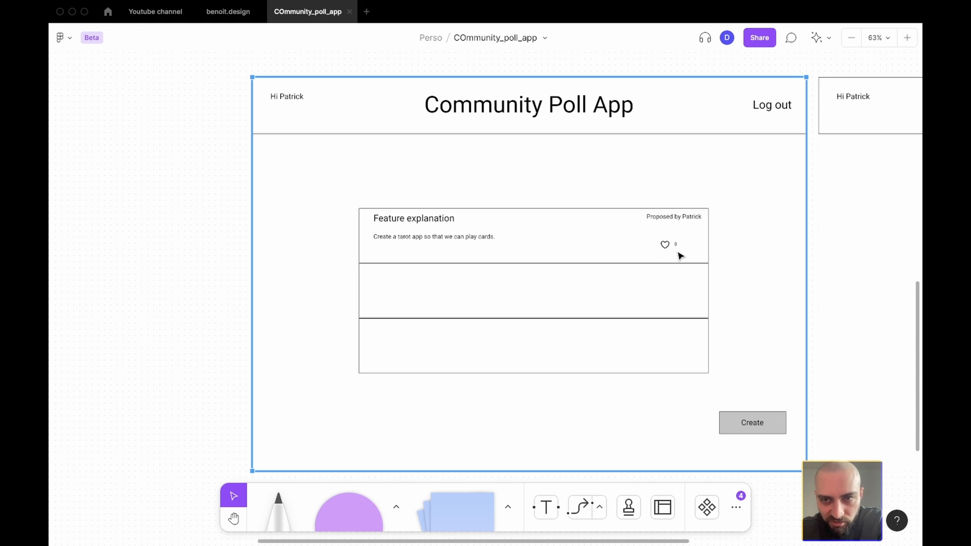
key(super+Tab)
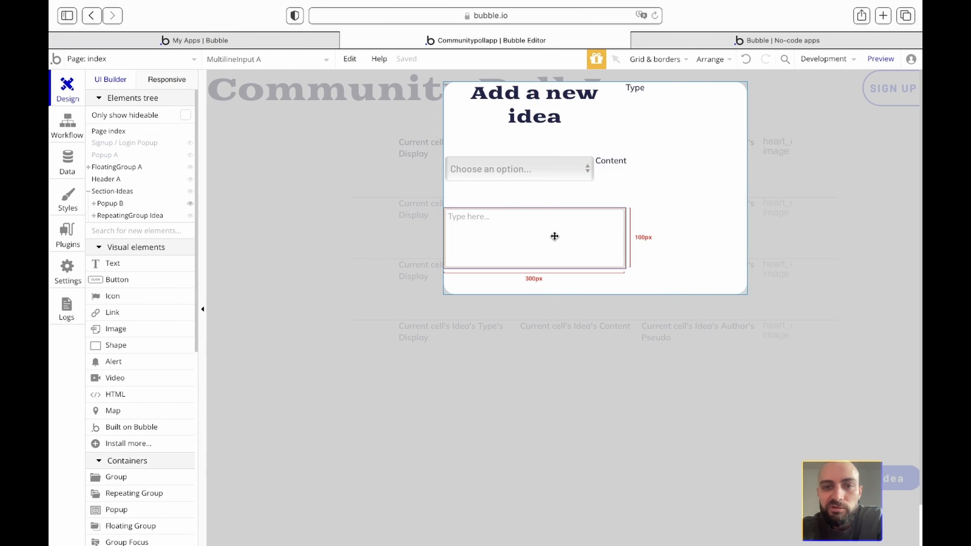
Try fitting the "Add a new idea" title's width to its content
click(546, 96)
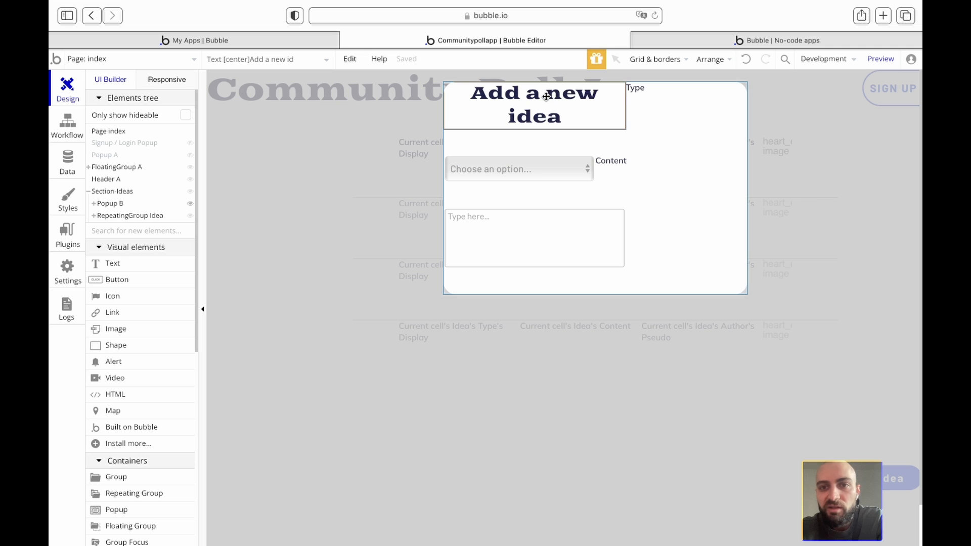
double_click(546, 96)
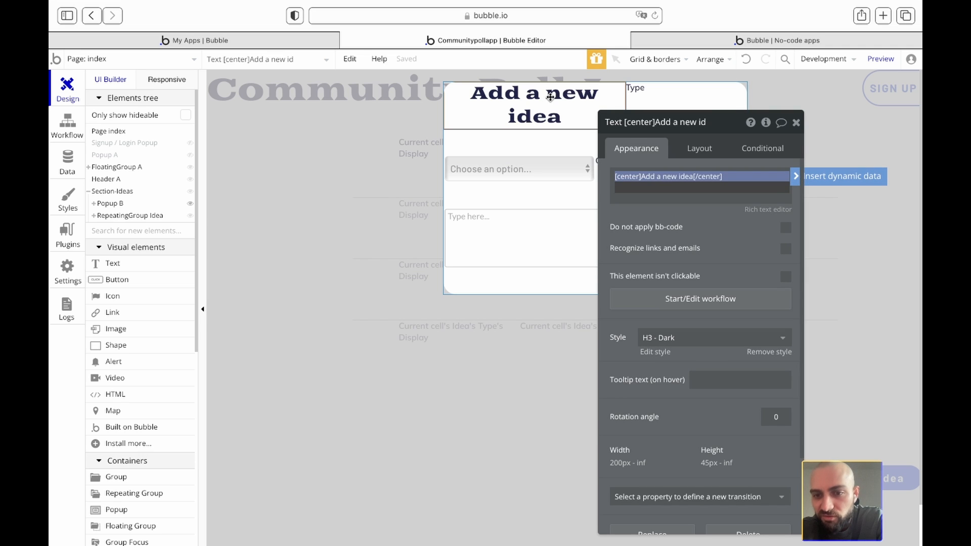
click(701, 146)
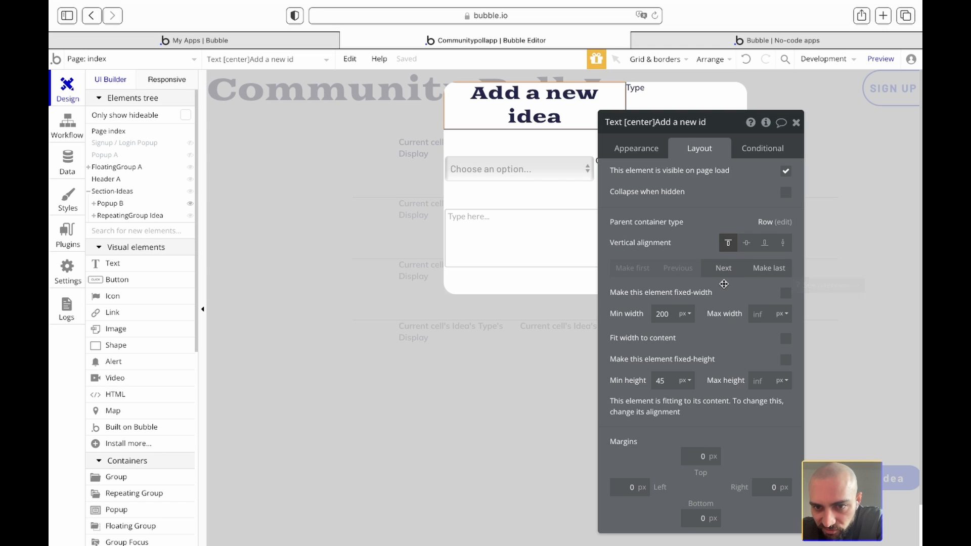
click(786, 340)
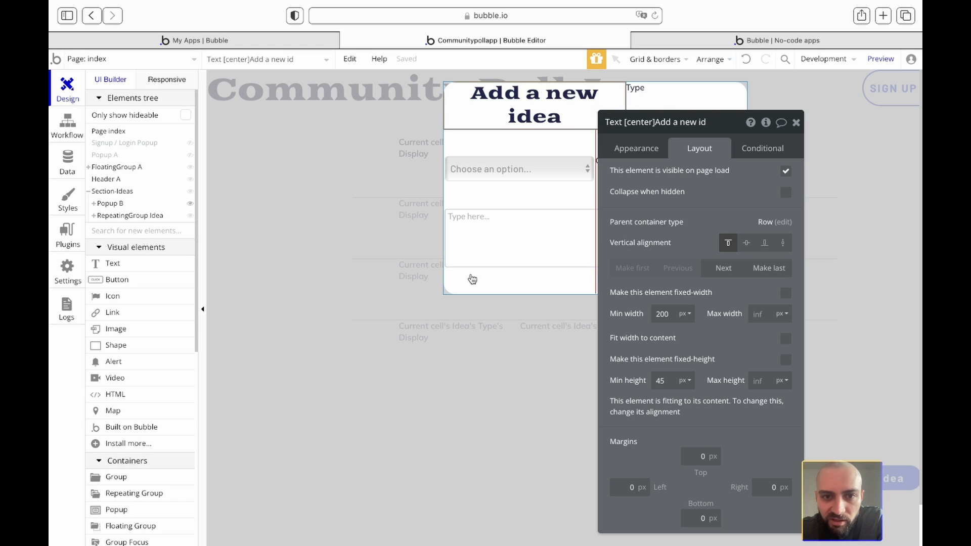
Center Popup B's container alignment and replace its fixed width with a 320 px minimum and 640 px maximum width
click(473, 280)
click(716, 201)
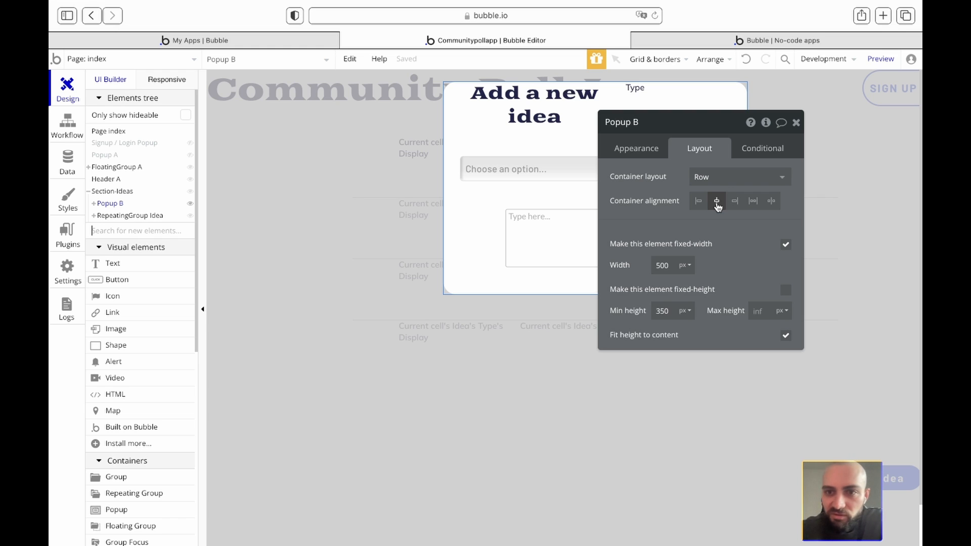
click(786, 246)
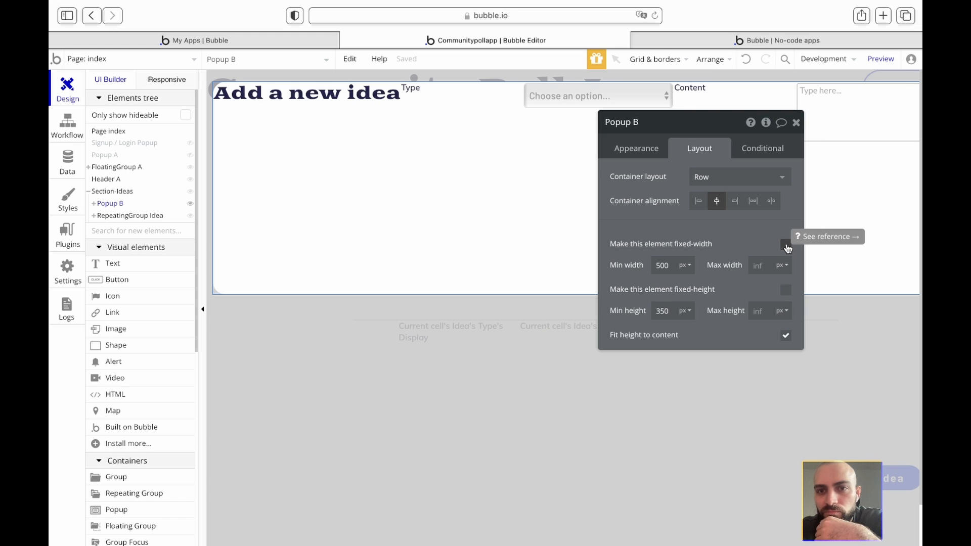
double_click(664, 265)
text(320)
click(762, 265)
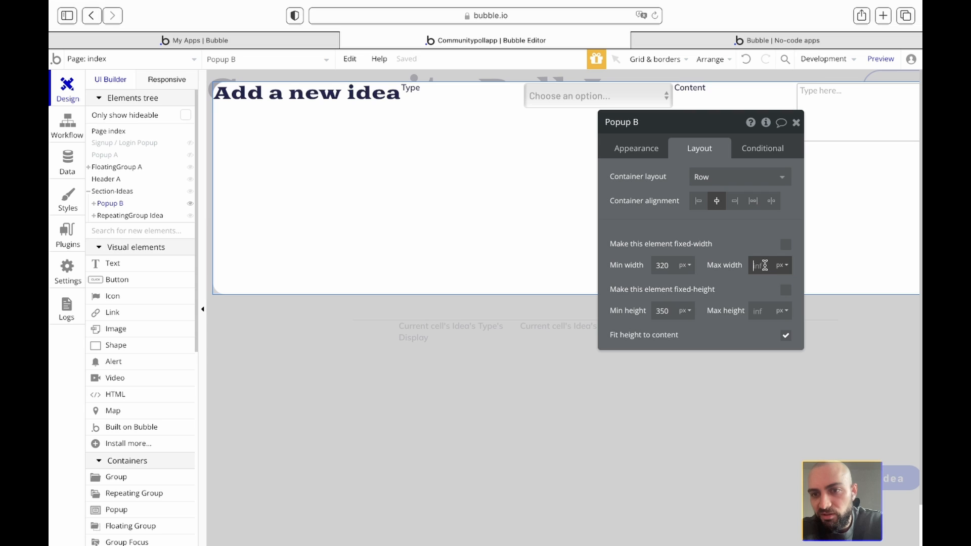
text(9)
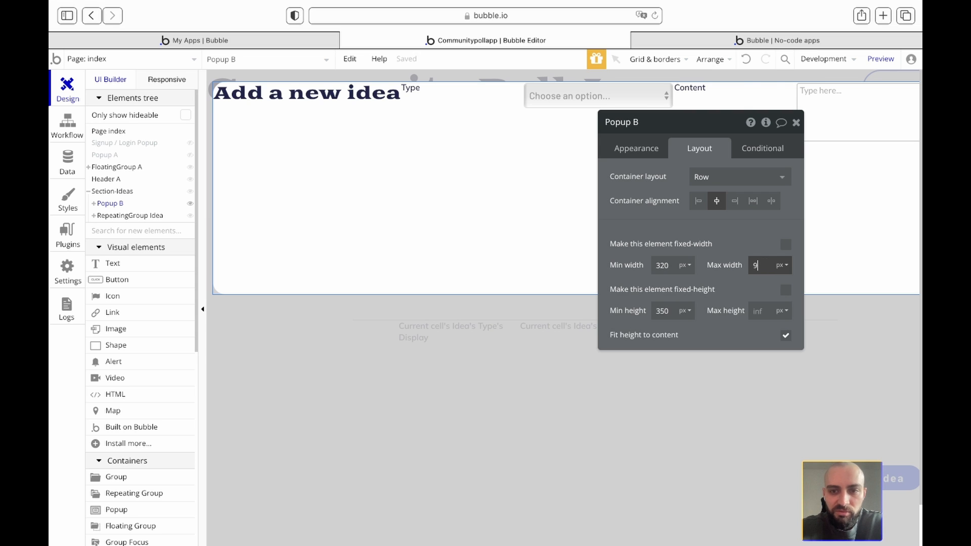
text(00)
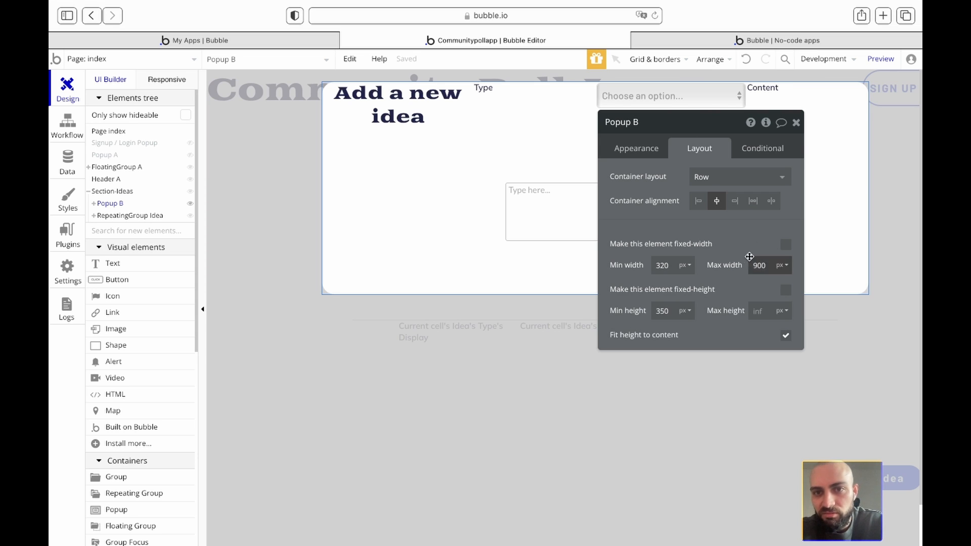
double_click(759, 265)
text(640)
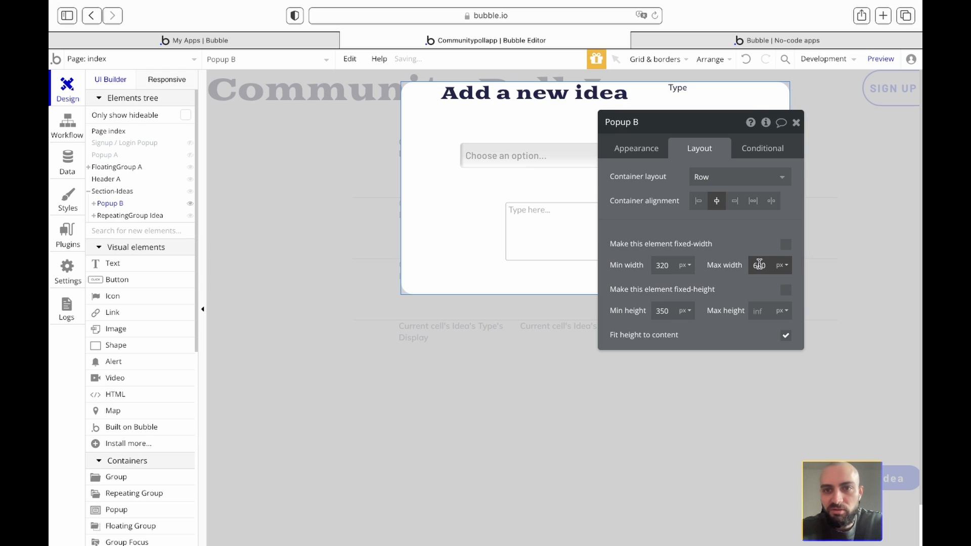
click(797, 123)
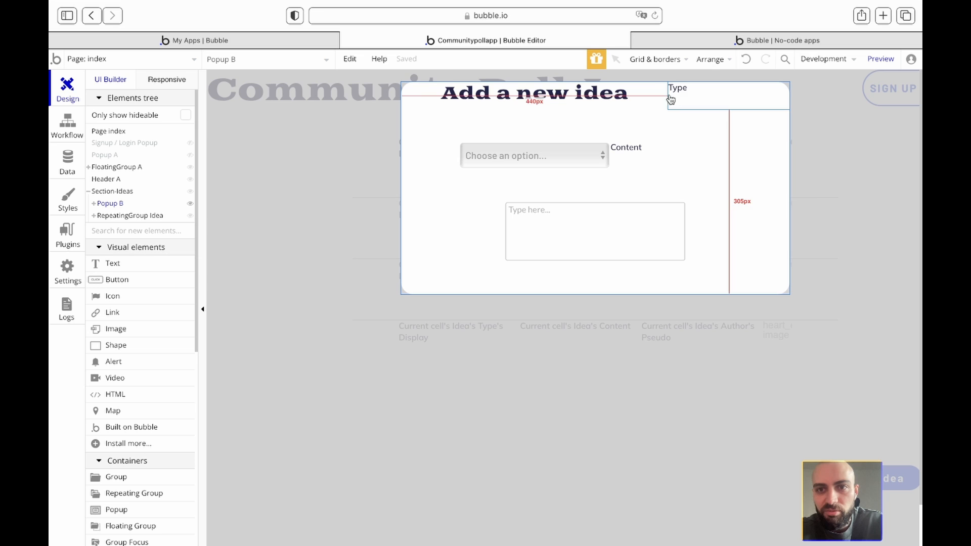
Check the title's layout settings and change Popup B's container layout to Column
double_click(659, 90)
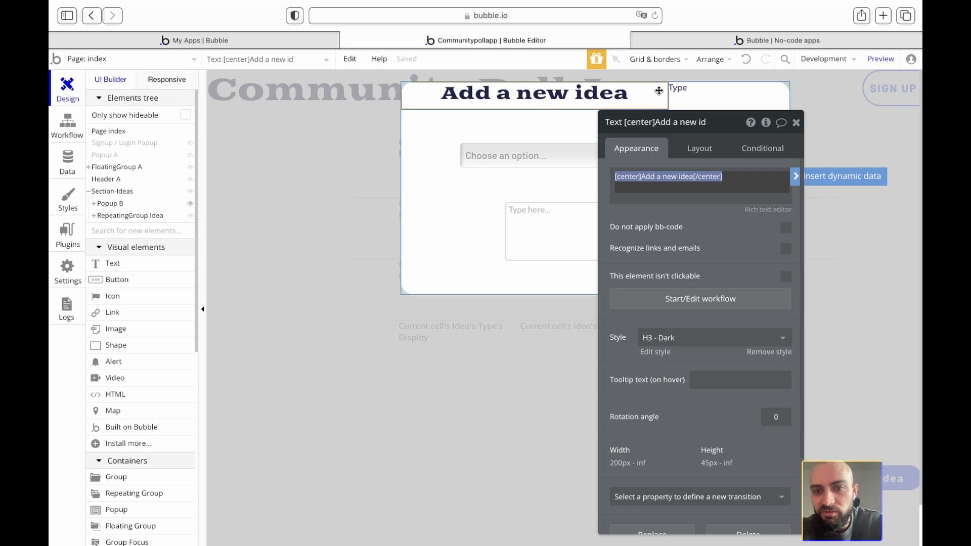
click(697, 147)
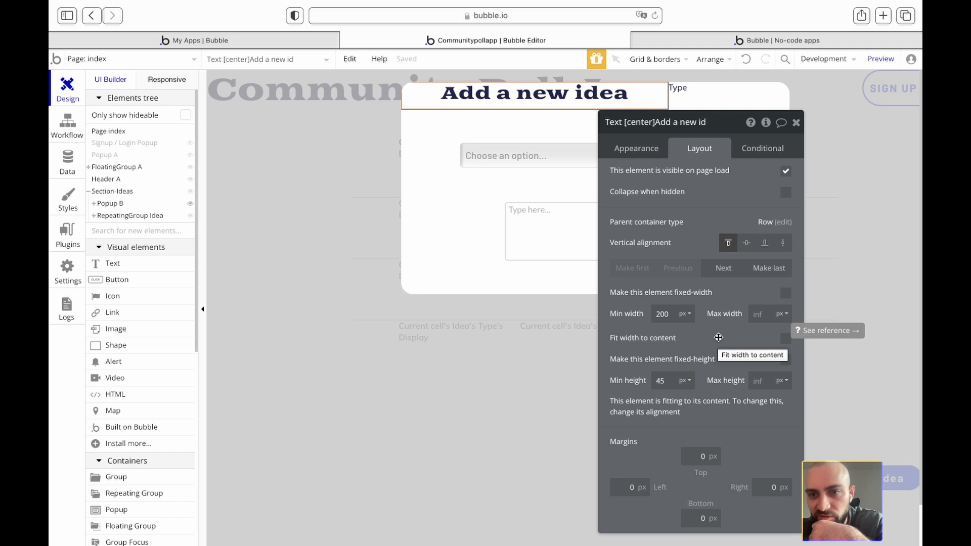
click(416, 144)
click(743, 177)
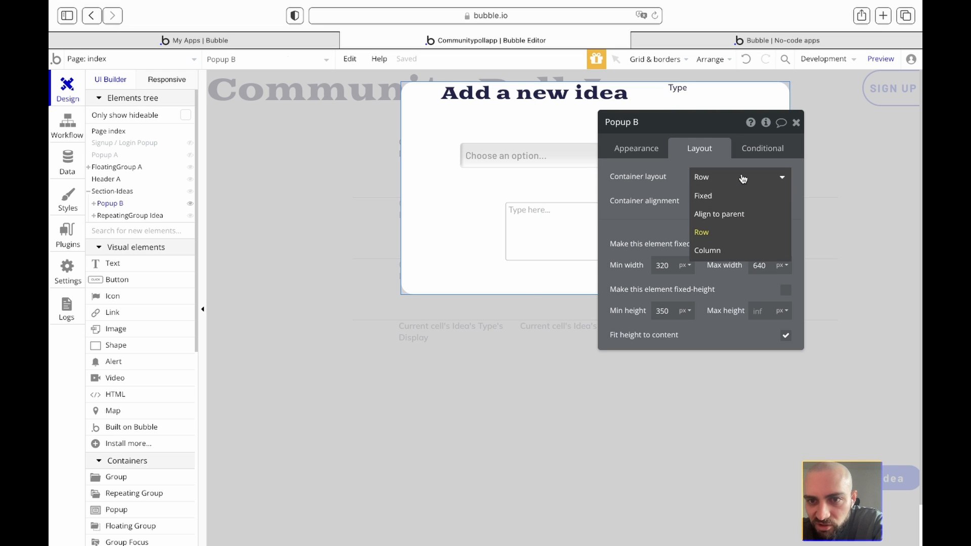
click(716, 251)
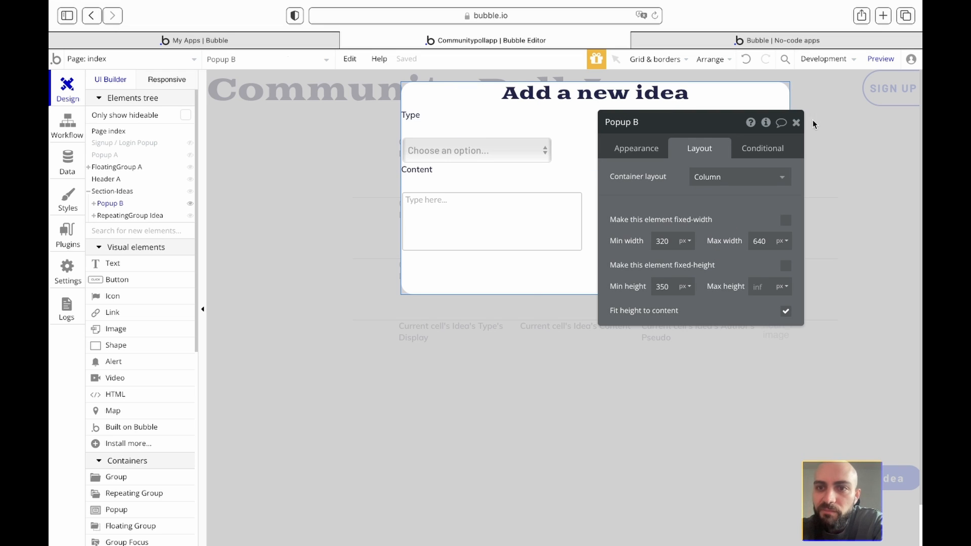
click(796, 122)
click(414, 119)
click(612, 146)
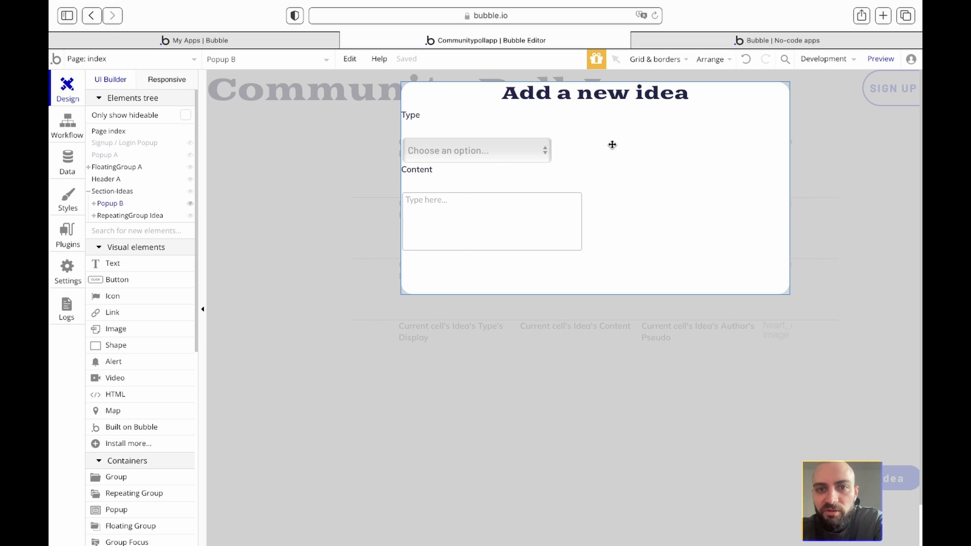
click(406, 126)
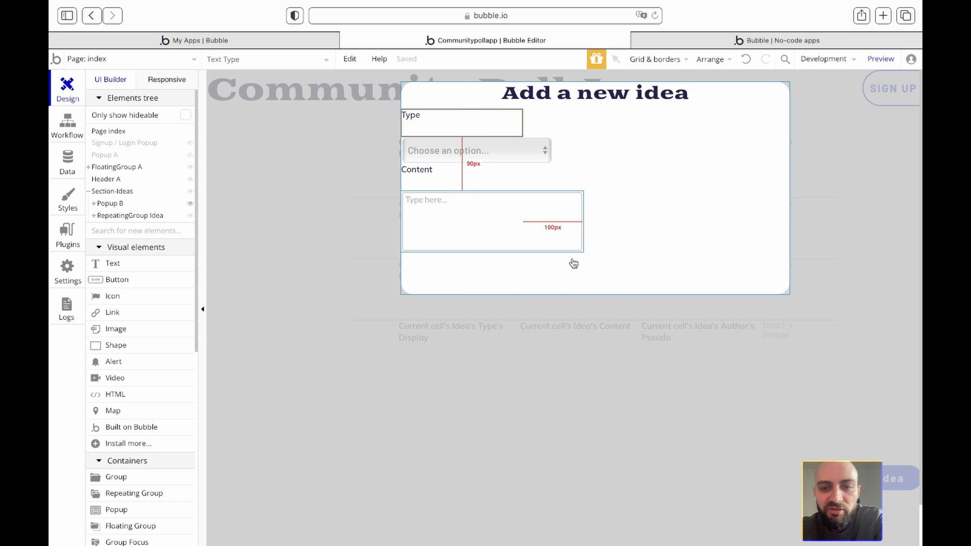
Add a button below the multiline input in Popup B and center it horizontally
drag(134, 280, 601, 271)
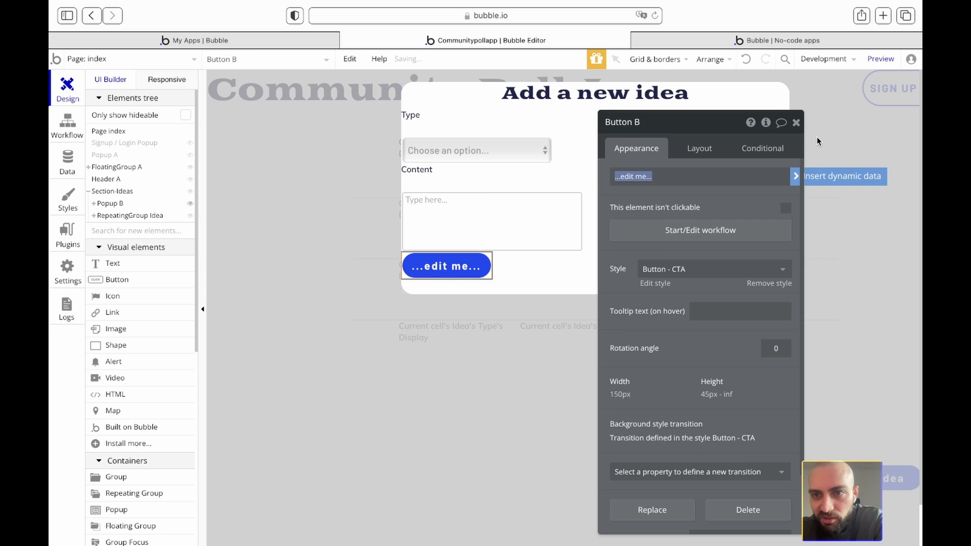
click(796, 122)
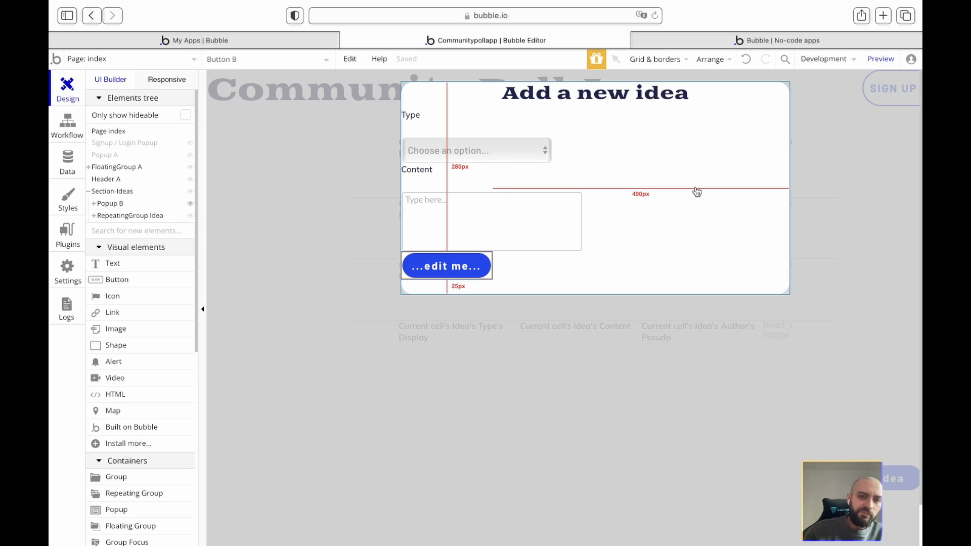
double_click(486, 269)
click(695, 148)
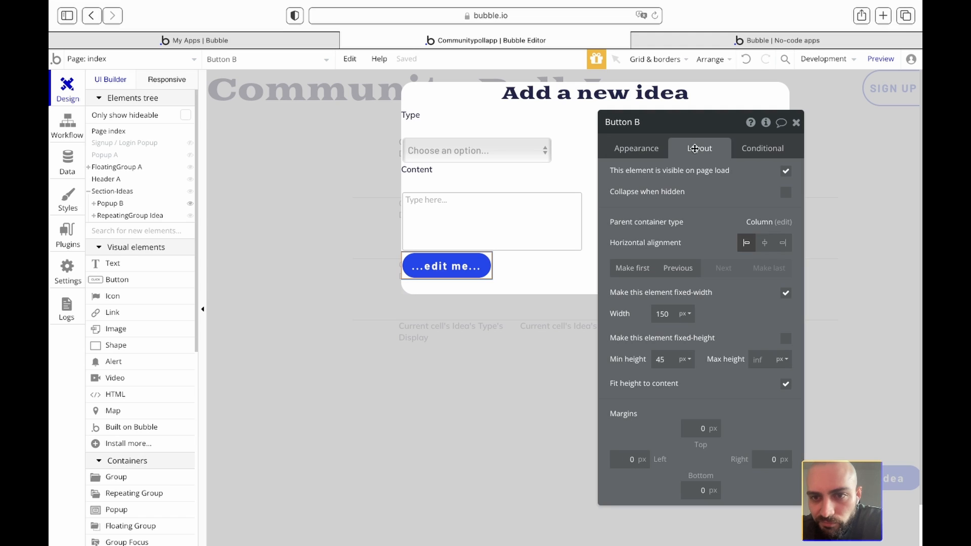
click(765, 242)
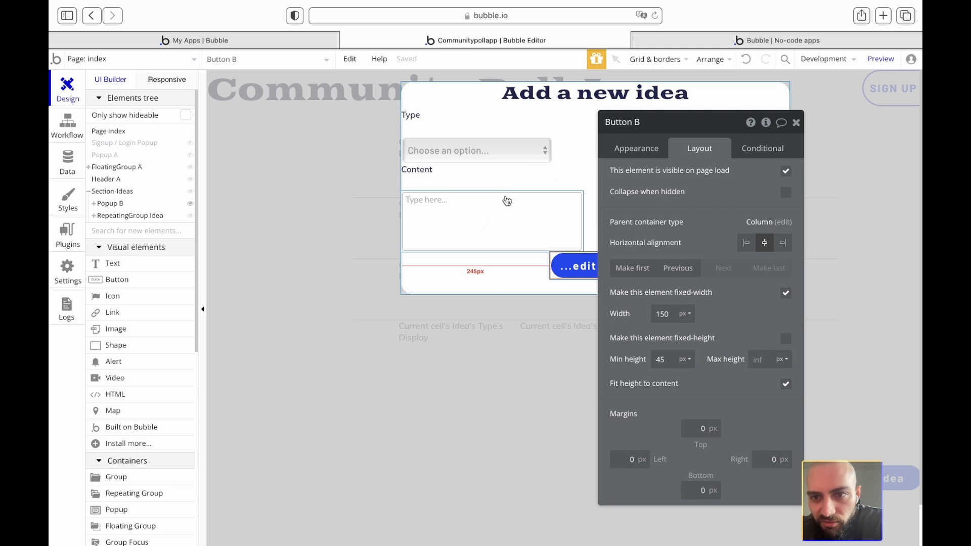
Center the multiline input and the "Content" text horizontally in the popup
click(505, 201)
click(764, 243)
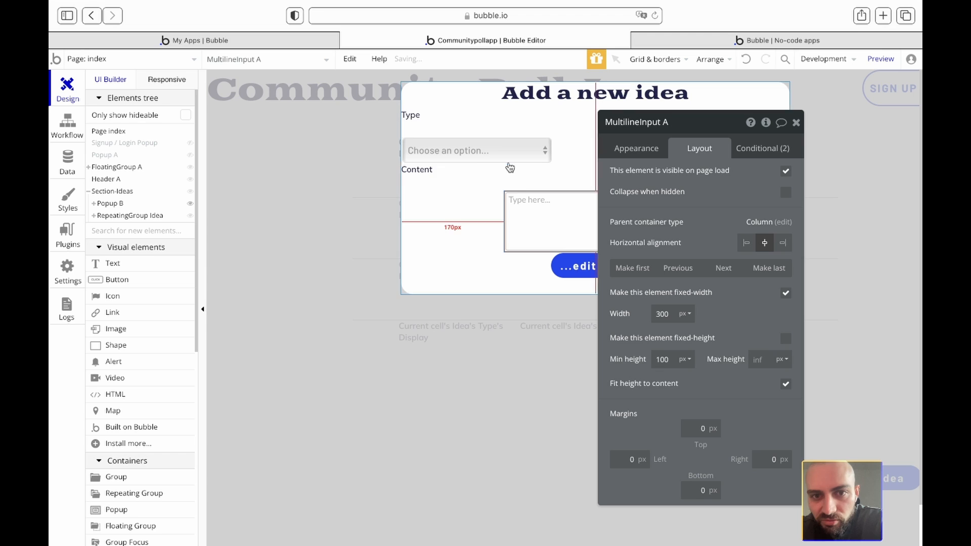
click(432, 171)
click(764, 243)
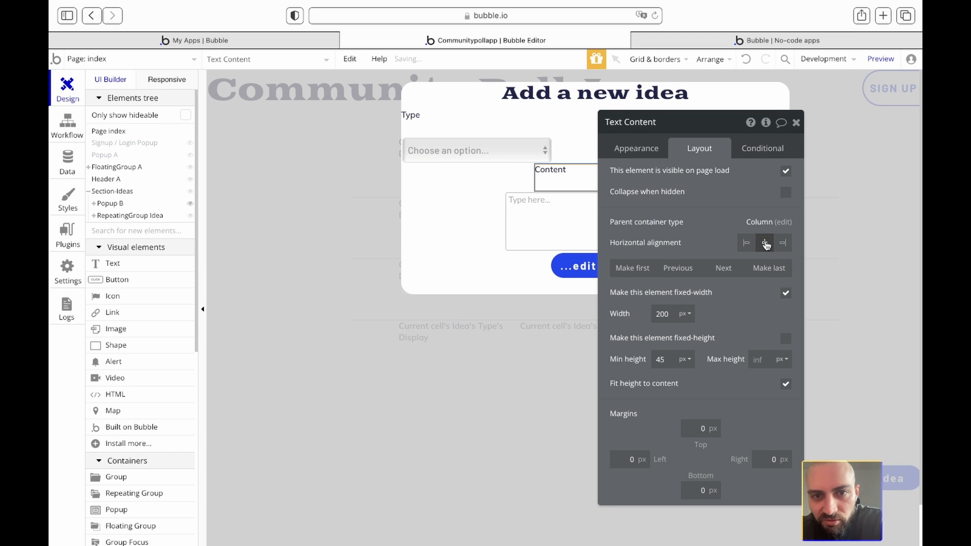
Undo the centering of the "Content" text and align the multiline input back to the left
click(747, 59)
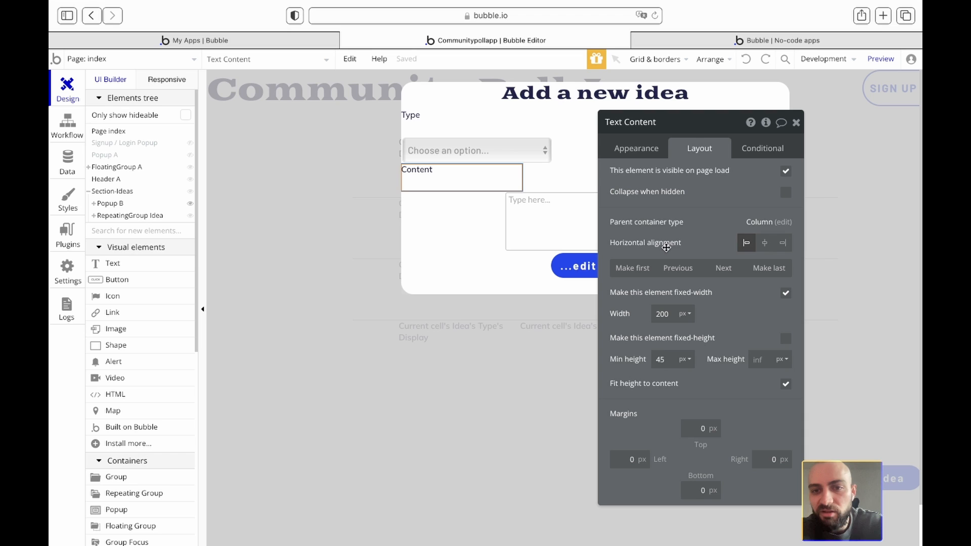
click(540, 229)
click(746, 244)
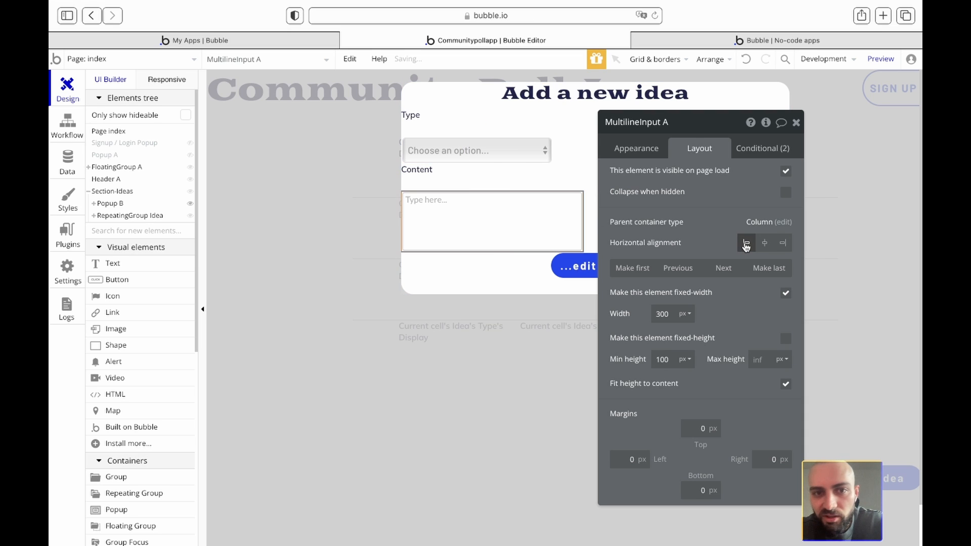
Group the "Content" text and the multiline input of the popup in a Row container
click(461, 180)
shift+click(470, 222)
right_click(471, 222)
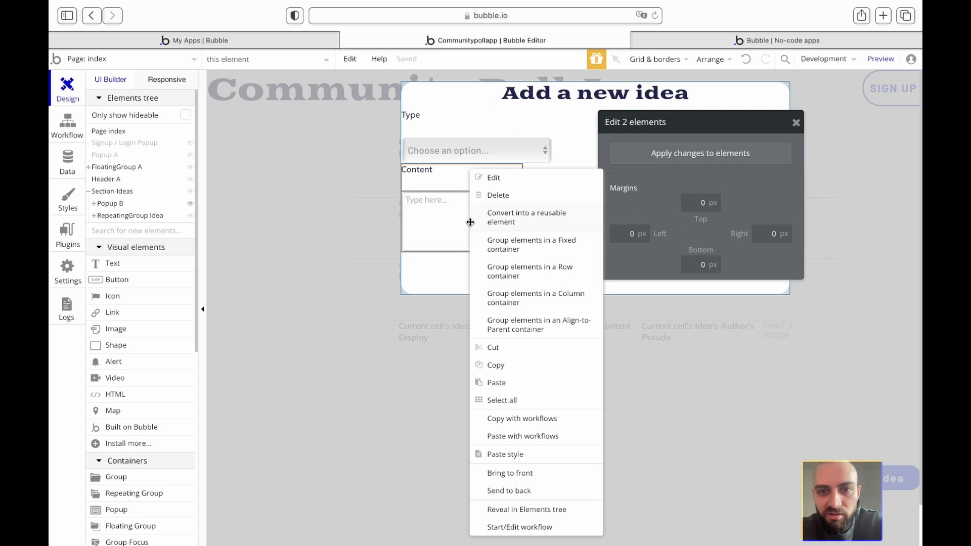
click(531, 274)
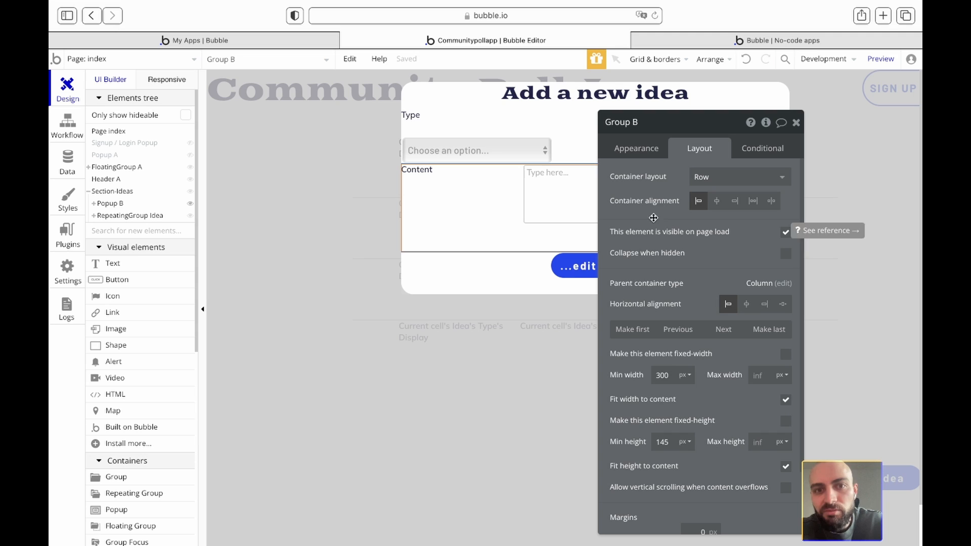
Turn off the "Content" text's fixed width and set its minimum width to 100%
click(430, 169)
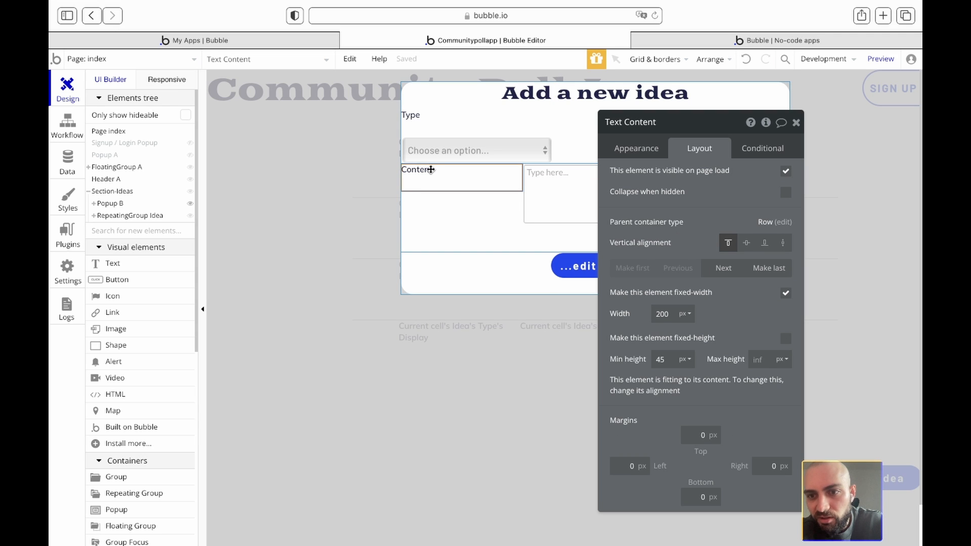
click(786, 293)
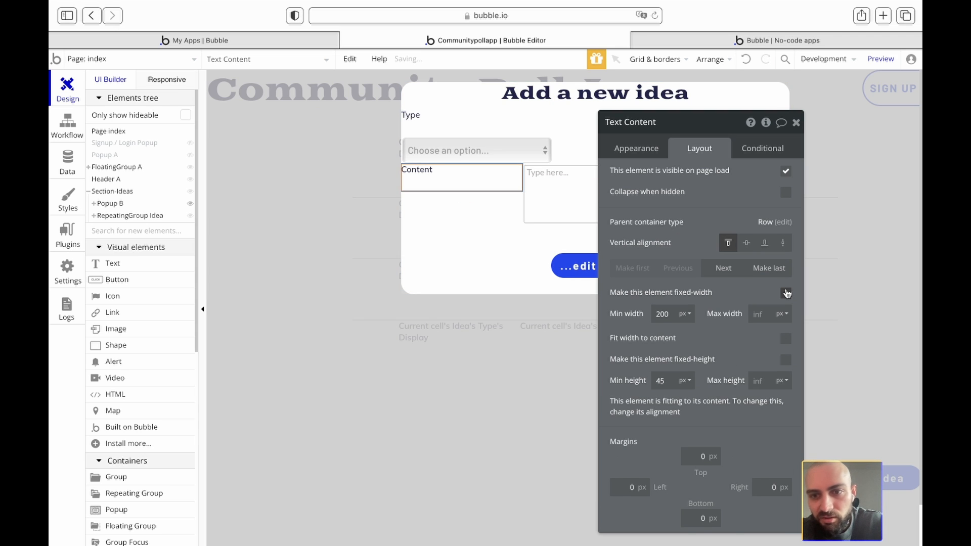
click(690, 314)
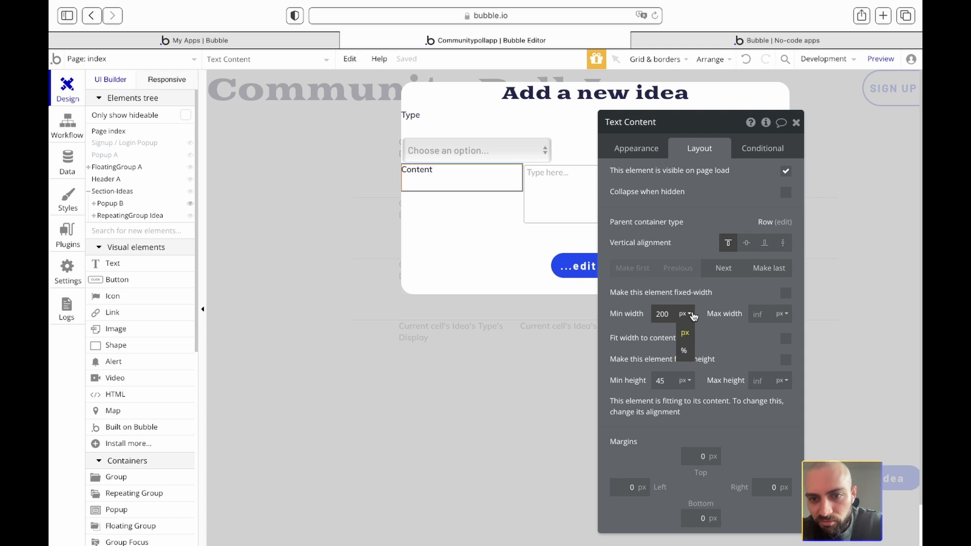
click(684, 351)
double_click(661, 314)
text(100)
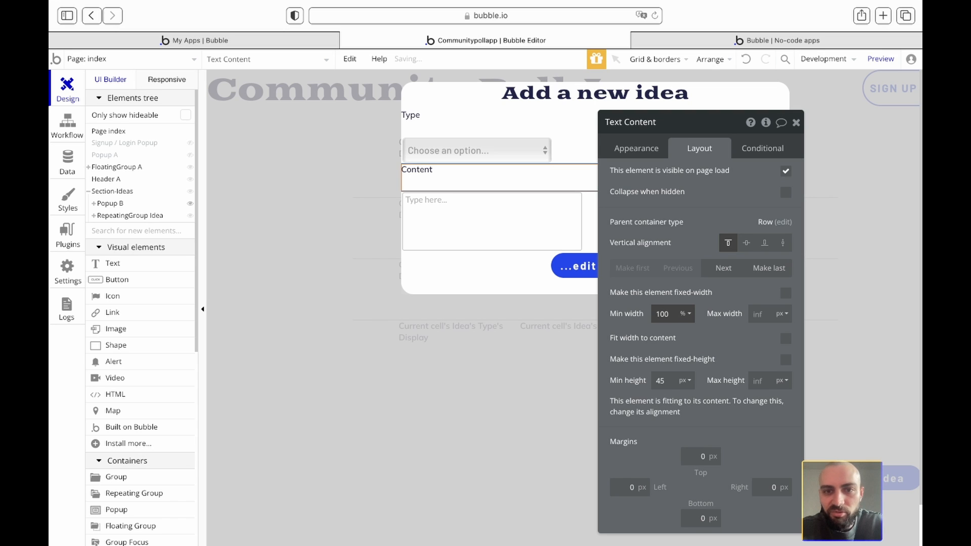
click(796, 123)
Try center container alignment on the group holding the "Content" text and multiline input, and undo it
click(557, 217)
click(598, 210)
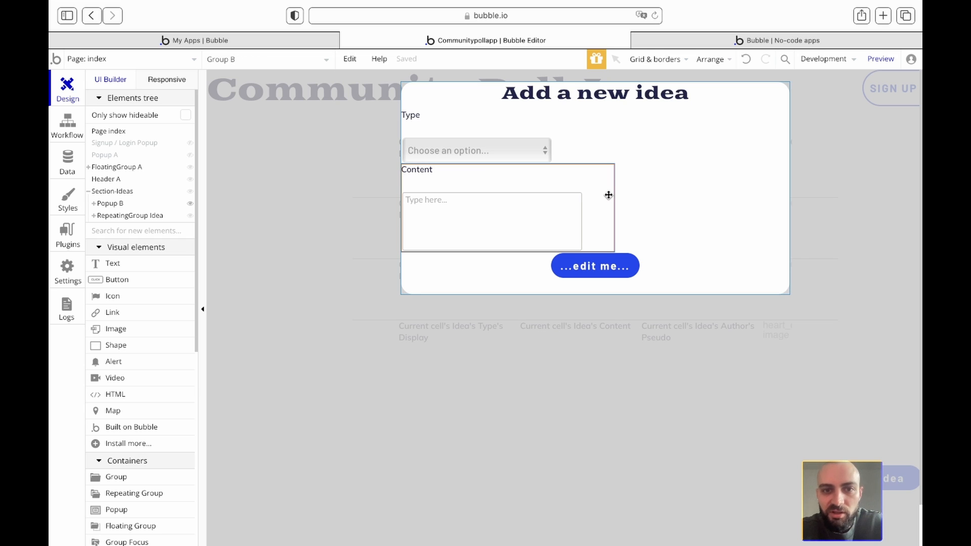
double_click(607, 195)
click(717, 201)
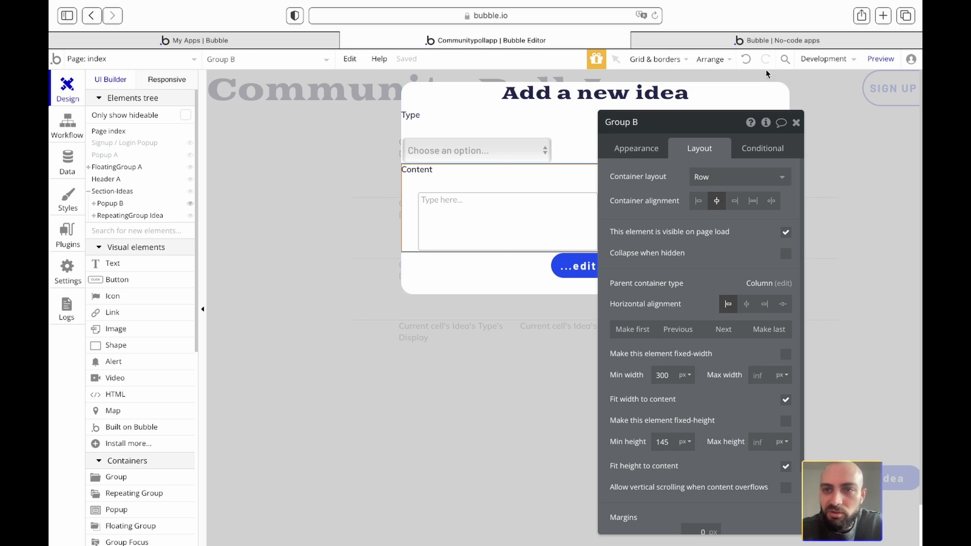
click(745, 59)
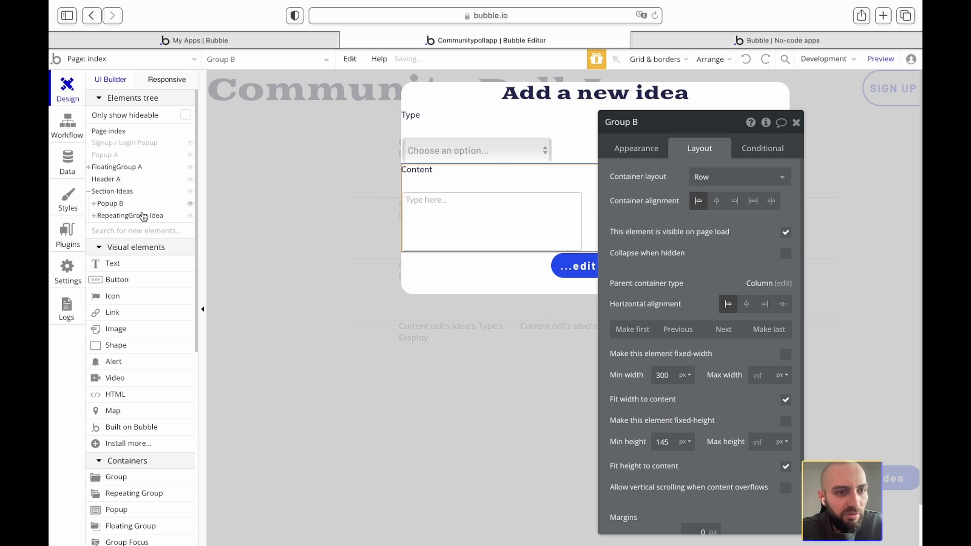
Expand Popup B and Group B in the elements tree and inspect the layout settings of the group and its nested elements
click(93, 203)
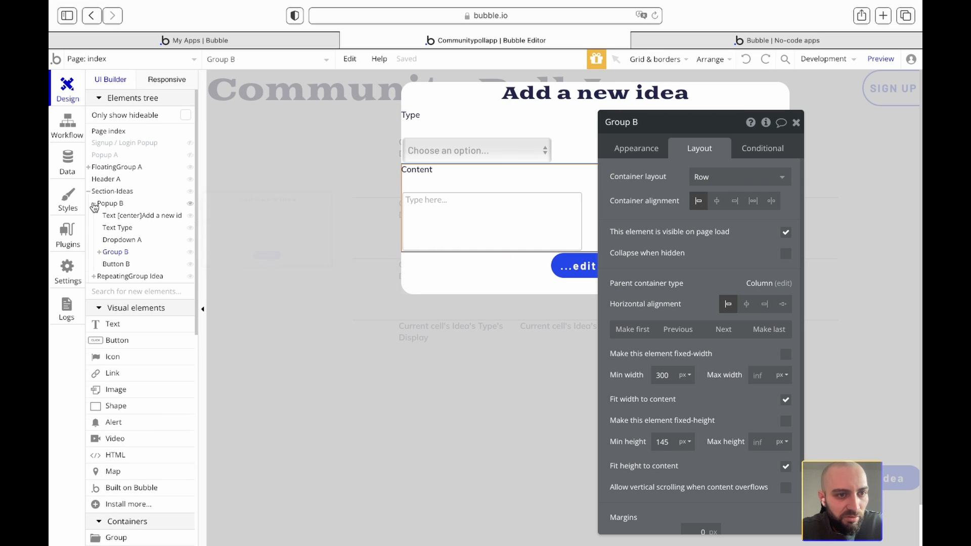
click(116, 263)
click(113, 253)
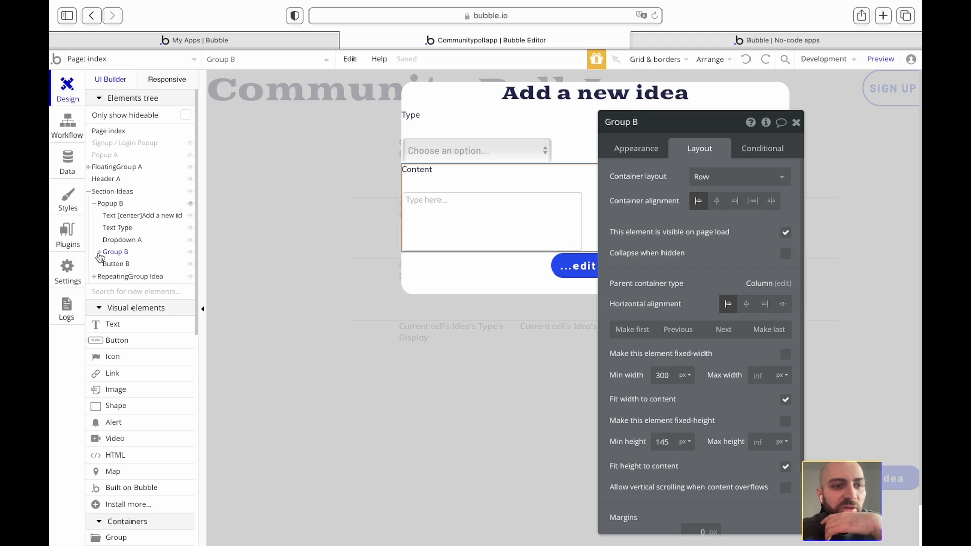
click(99, 252)
click(131, 264)
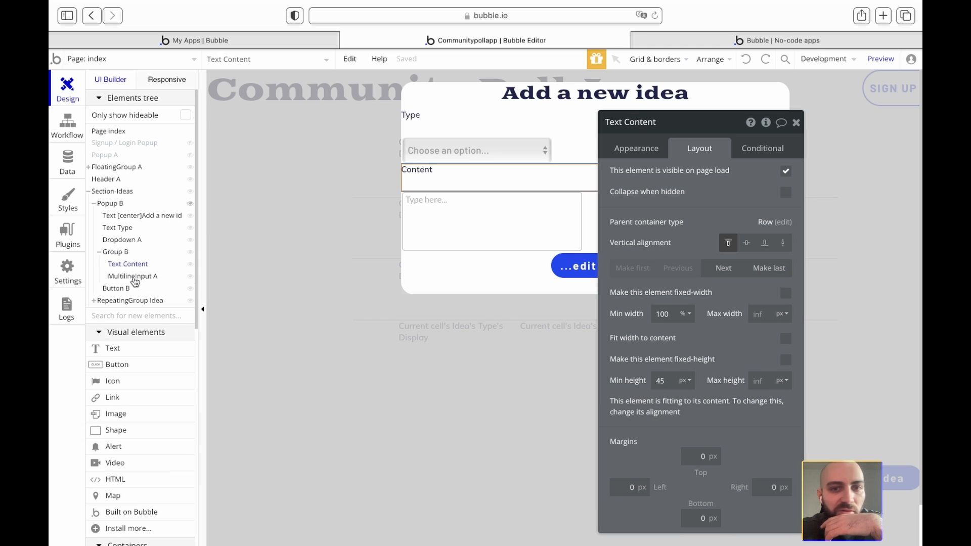
click(133, 277)
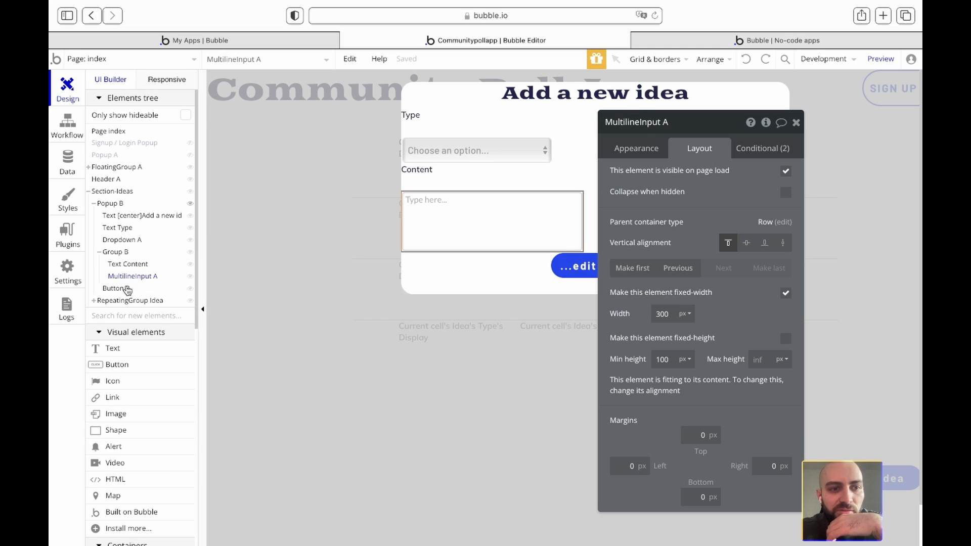
click(117, 253)
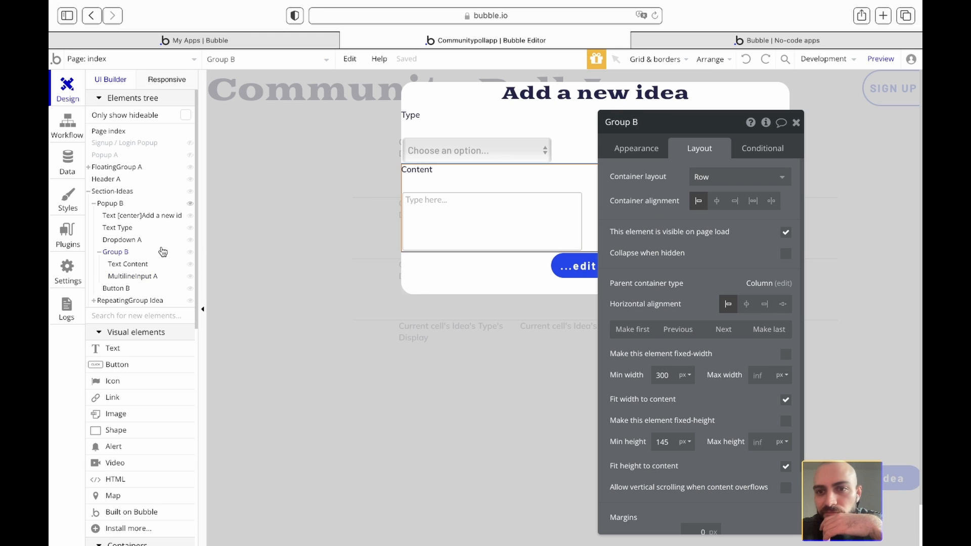
Keep Group B's contents left-aligned and center the group horizontally in the popup
click(716, 202)
click(698, 201)
click(747, 306)
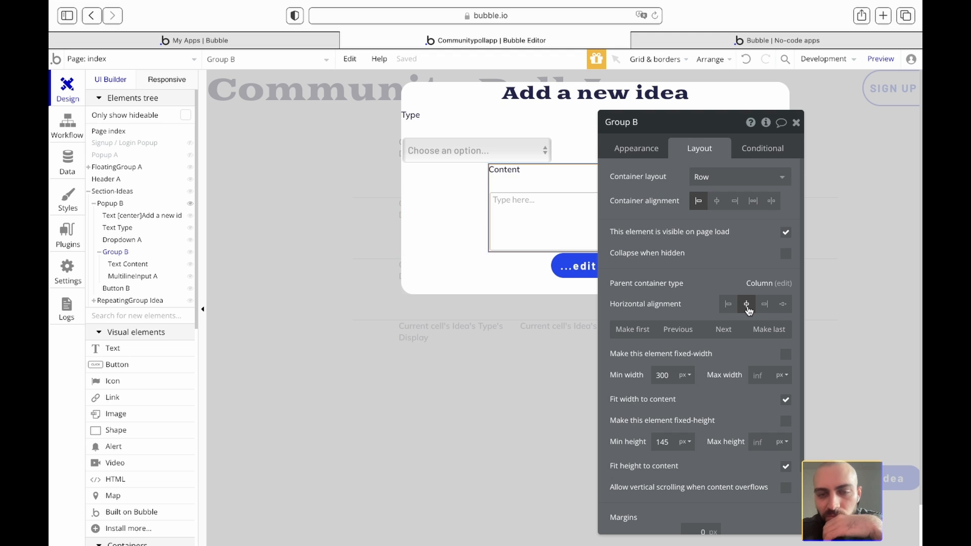
click(796, 123)
Group the "Type" text and its dropdown in a Row container
click(458, 118)
shift+click(466, 149)
right_click(465, 148)
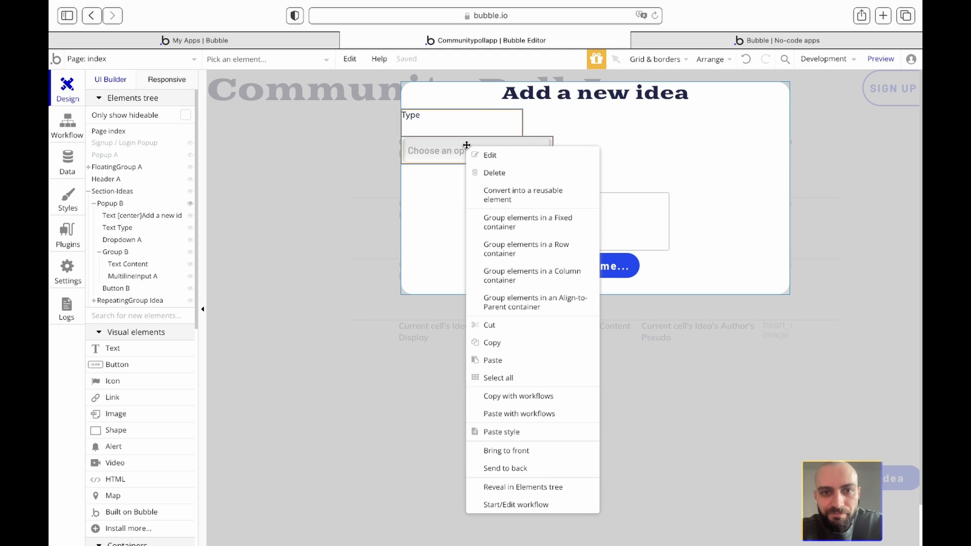
click(526, 249)
Turn off the "Type" text's fixed width and set its minimum width to 100%
double_click(443, 124)
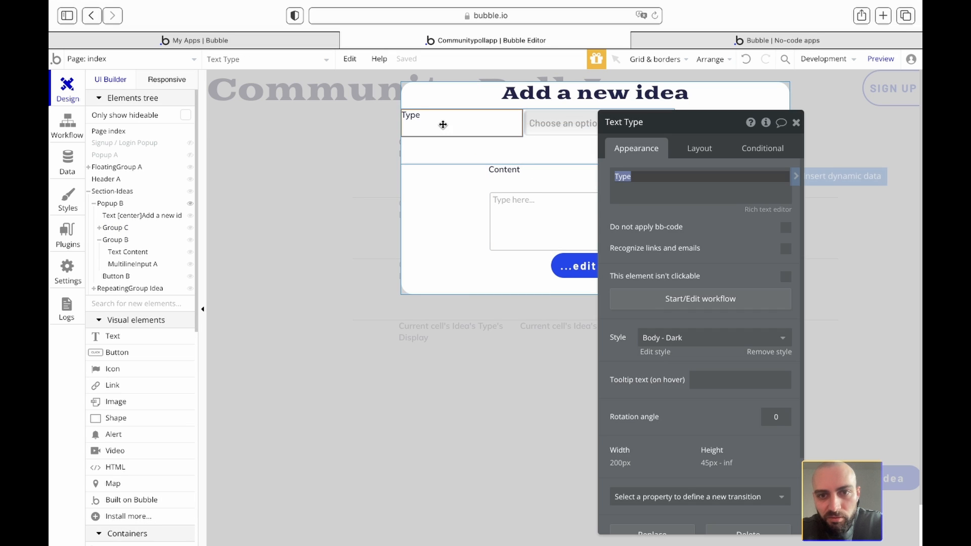
click(700, 148)
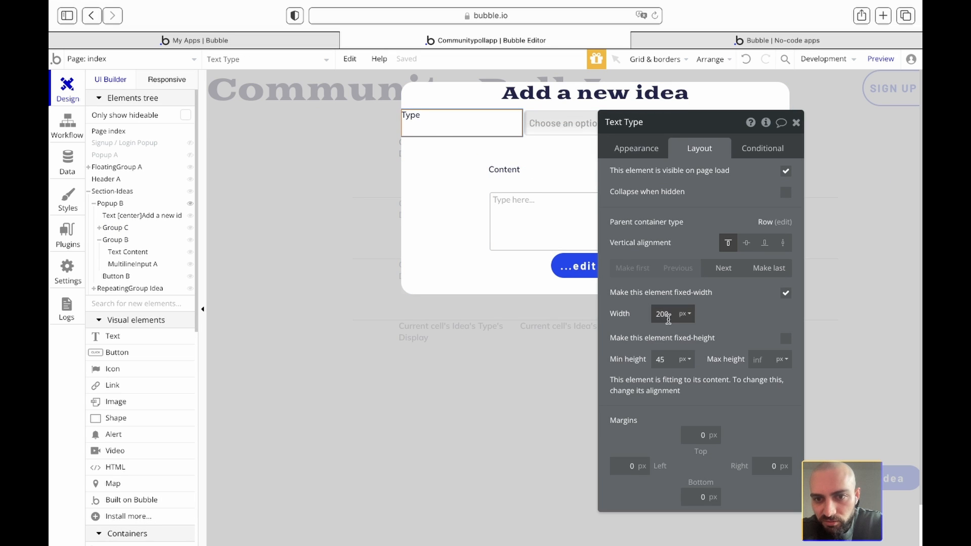
click(786, 292)
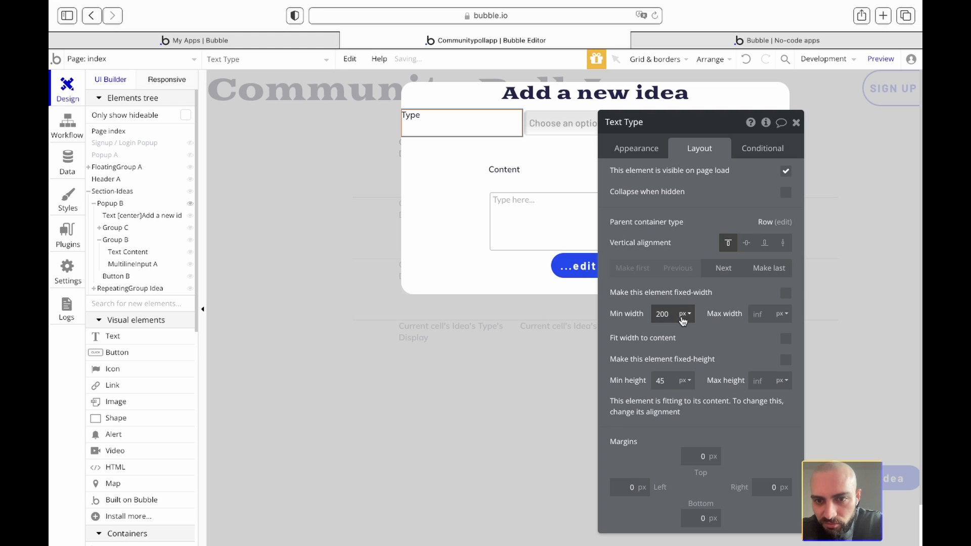
click(691, 315)
click(683, 348)
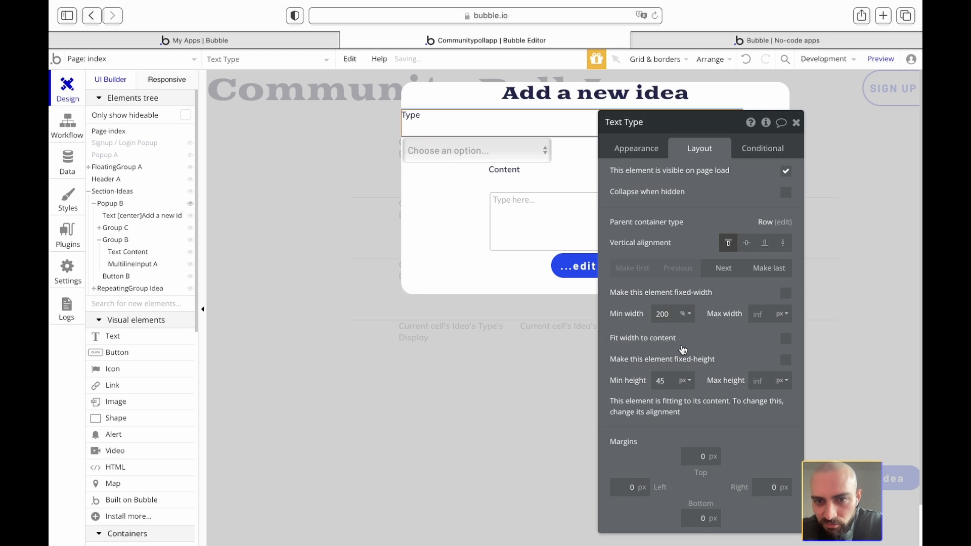
double_click(667, 314)
text(100)
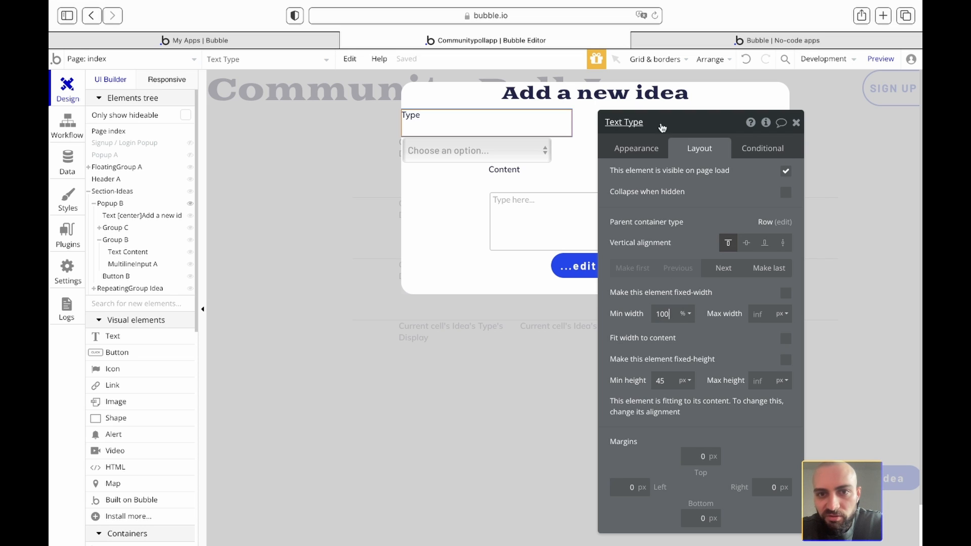
Center the group holding the "Type" text and dropdown horizontally in the popup, keeping its contents left-aligned
click(559, 147)
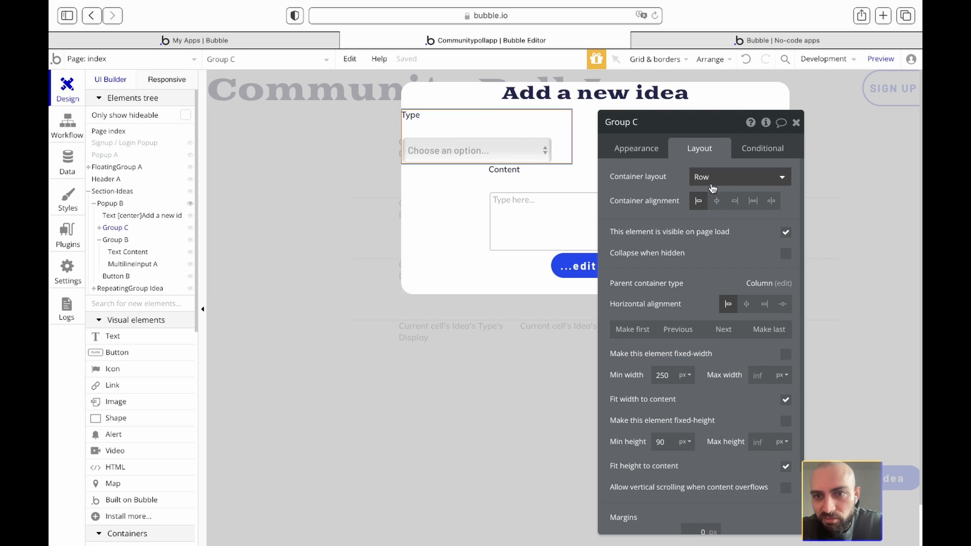
click(716, 201)
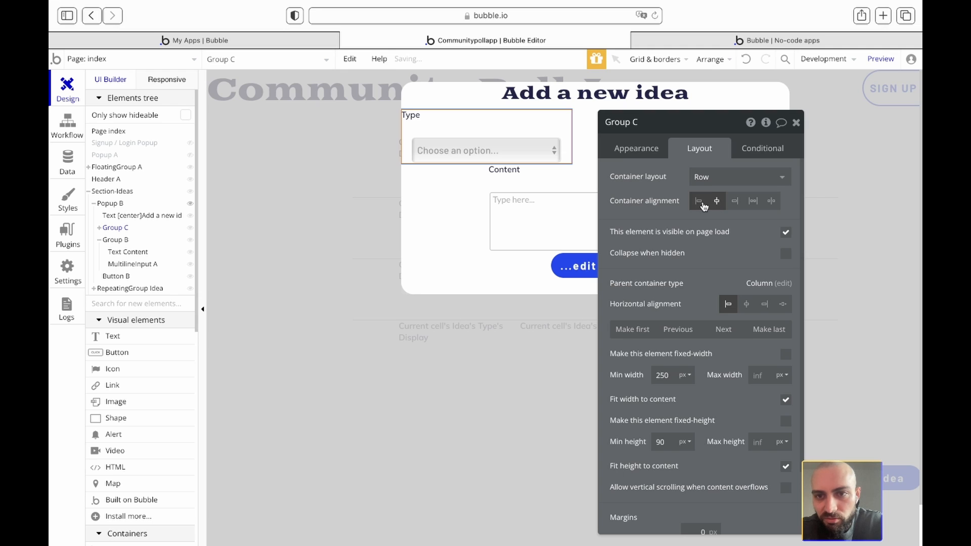
click(697, 200)
click(741, 305)
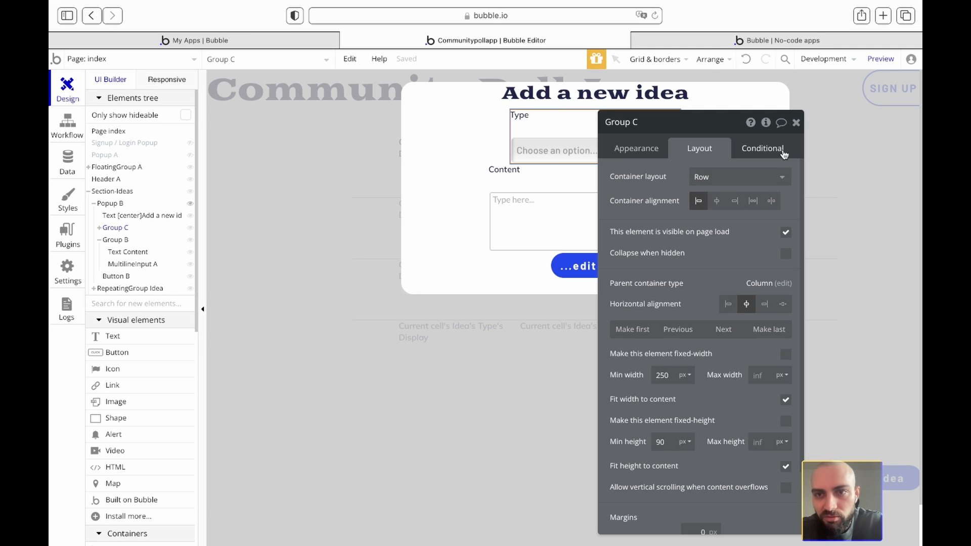
click(796, 123)
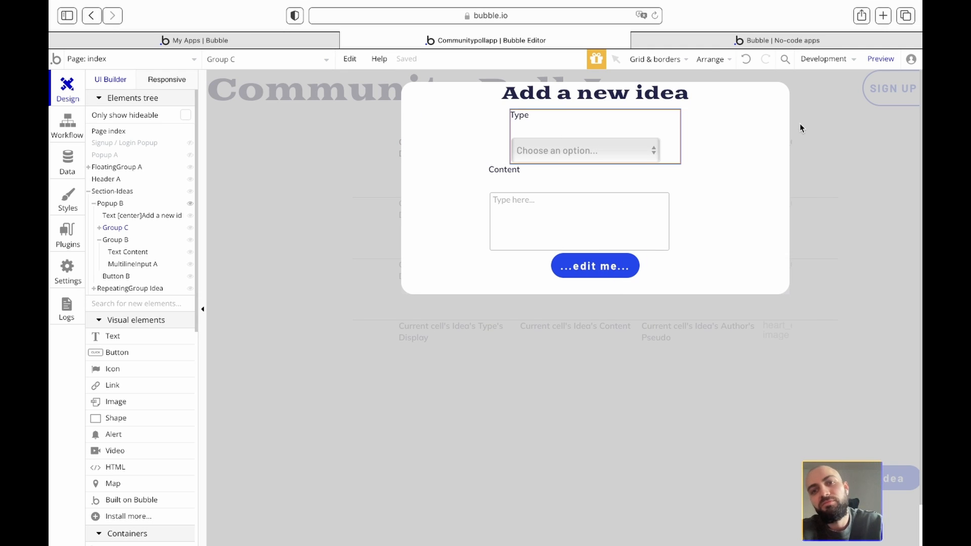
Review Popup B's layout and appearance settings and the "Type" text's appearance settings
click(569, 173)
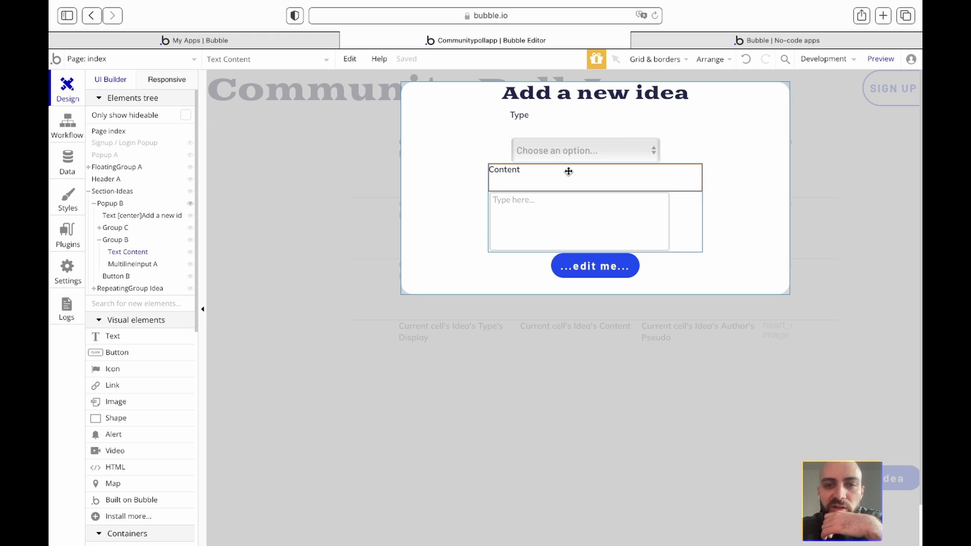
double_click(454, 149)
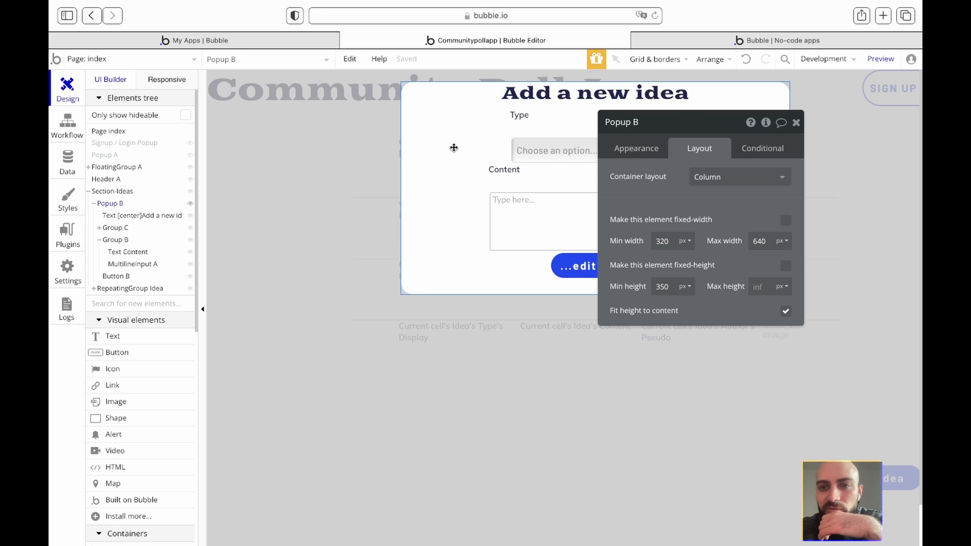
click(645, 151)
click(699, 146)
click(644, 150)
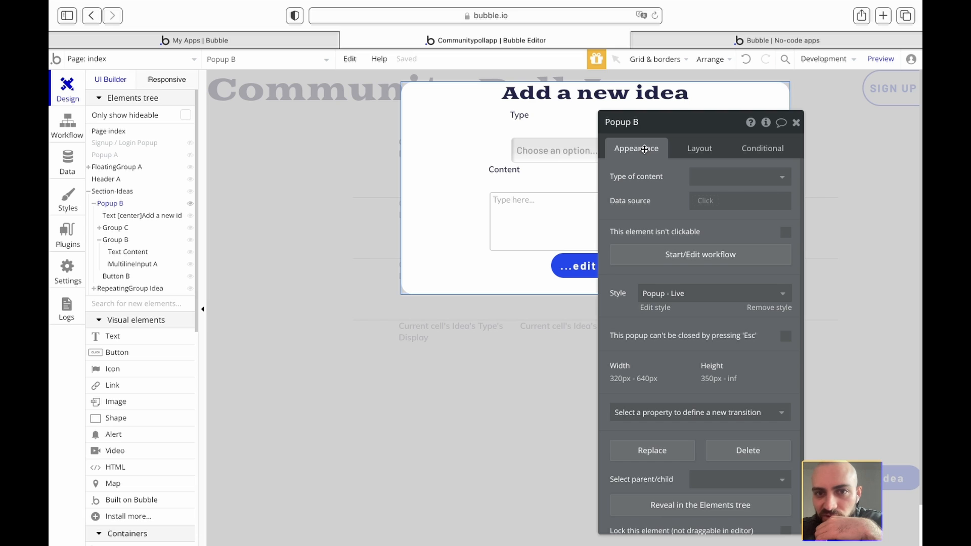
click(561, 127)
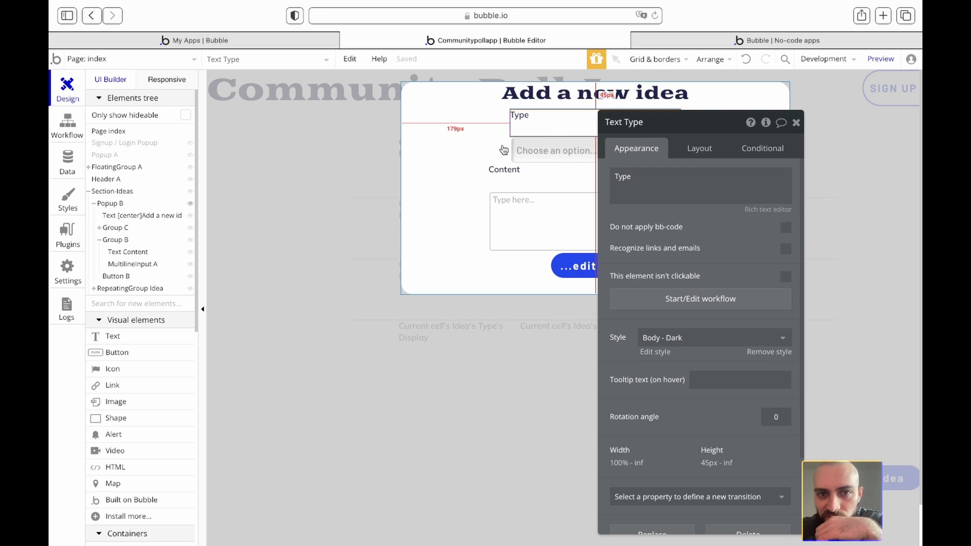
click(796, 123)
Set Group C's horizontal alignment in the popup back to left
double_click(677, 151)
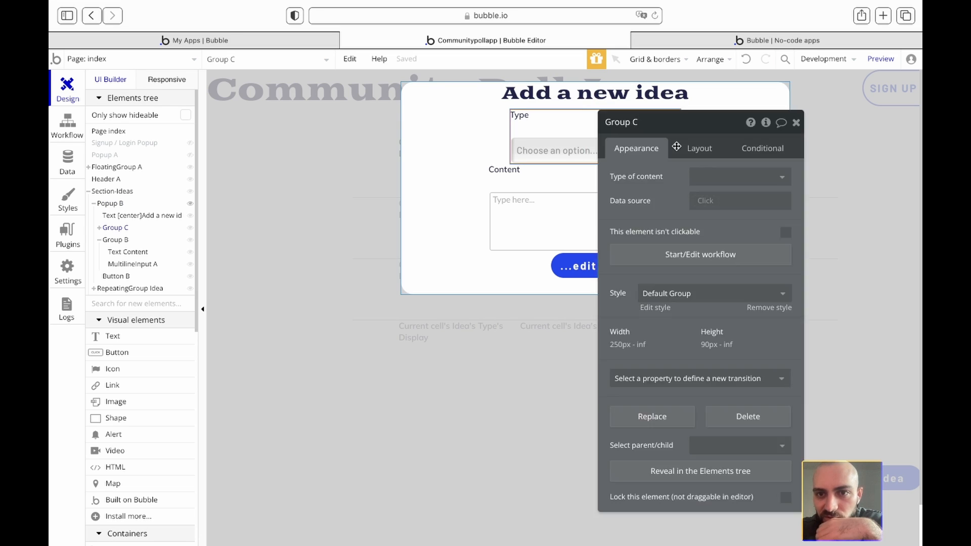
click(696, 151)
click(698, 201)
click(728, 304)
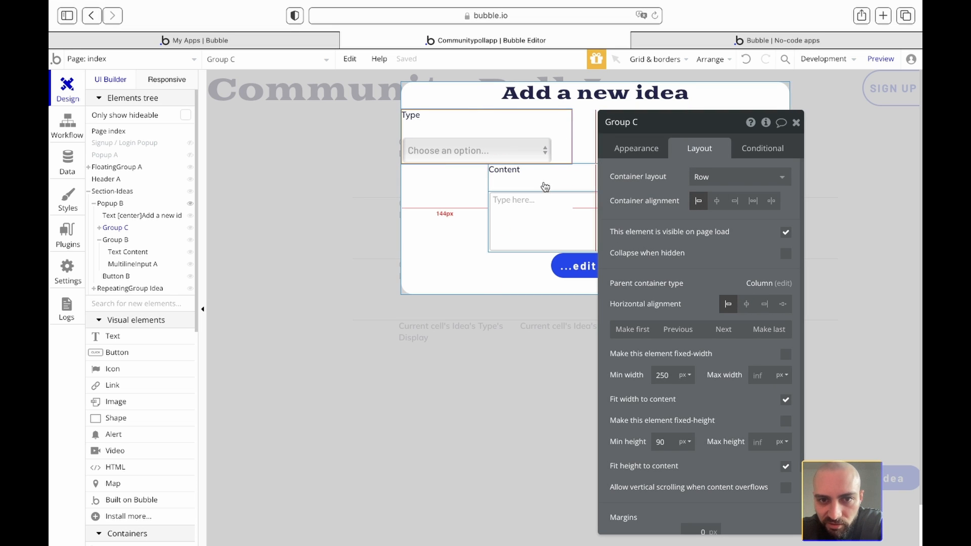
click(796, 123)
Align Group B to the left of the popup and set its left margin to 100 px
double_click(689, 216)
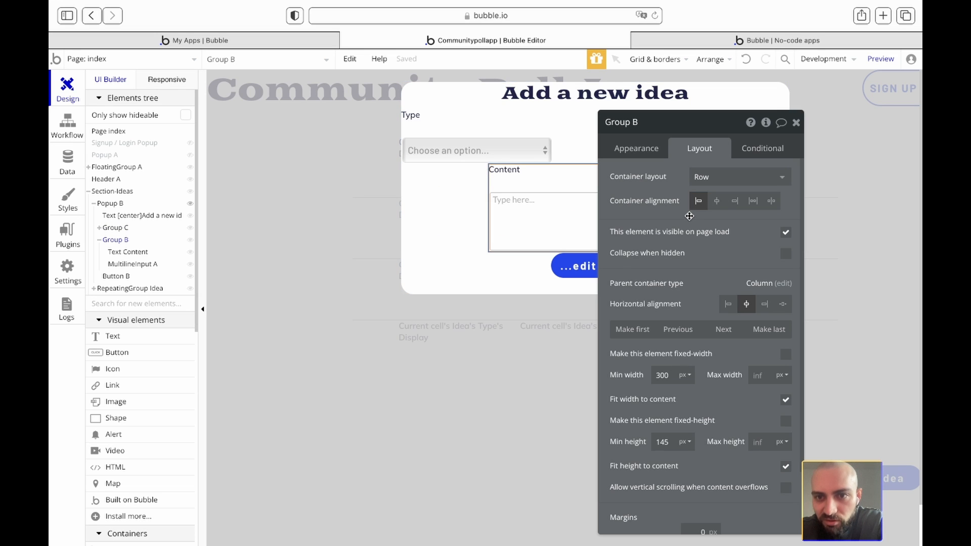
click(728, 304)
scroll(706, 343, down, 3)
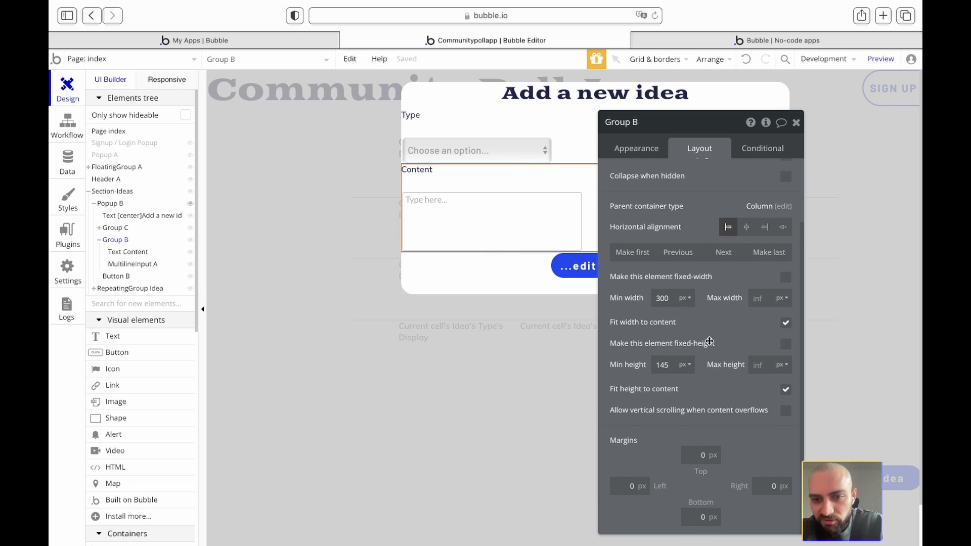
text(100)
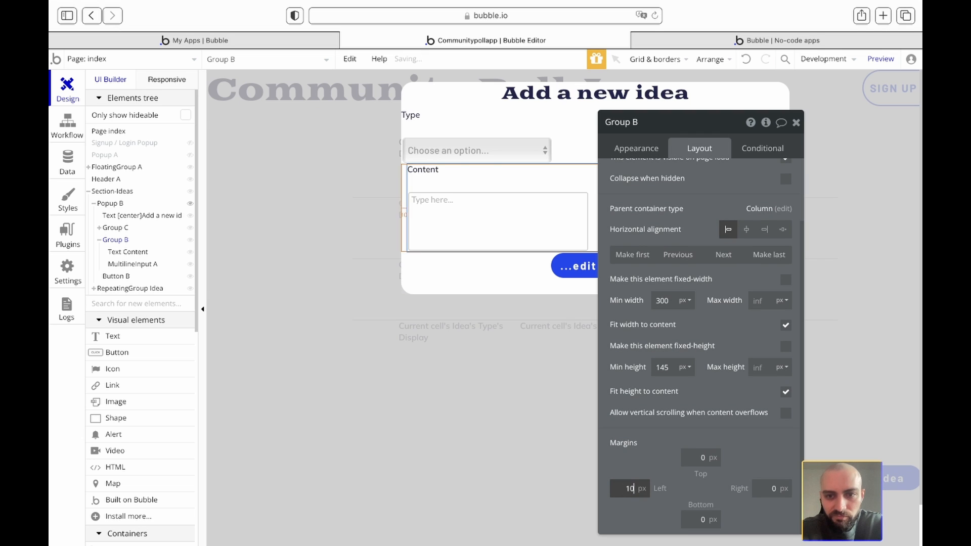
Set the left margin of Group C, which holds the "Type" text and dropdown, to 100 px
click(564, 123)
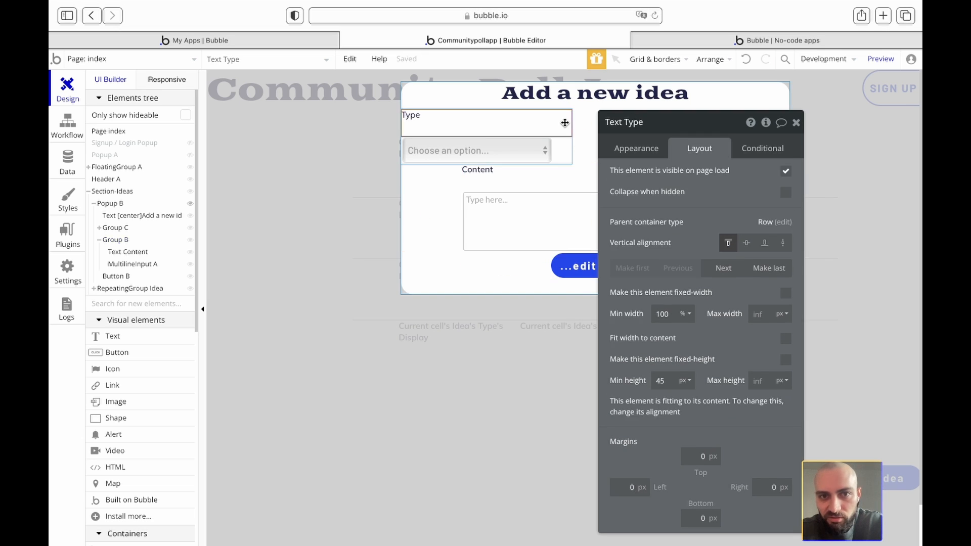
click(569, 159)
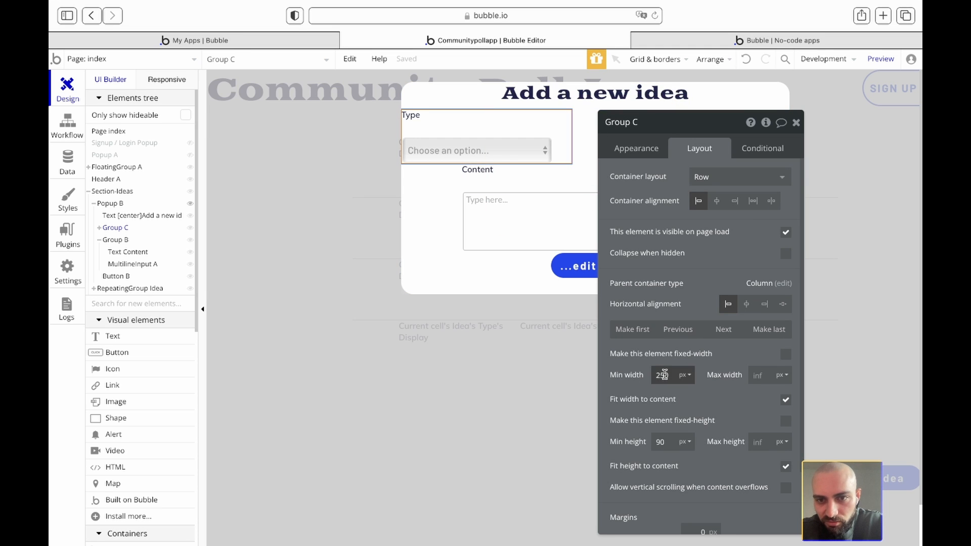
scroll(705, 448, down, 2)
click(649, 482)
text(100)
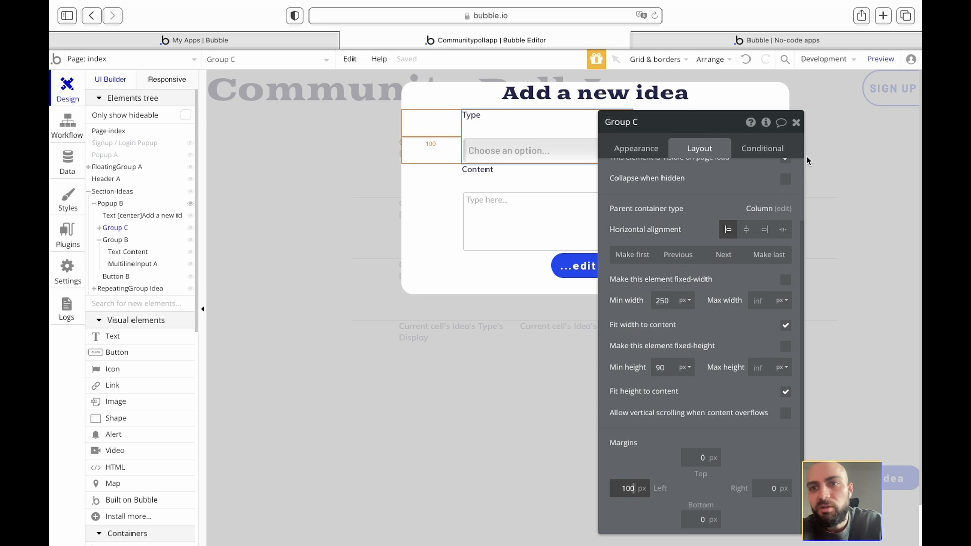
click(796, 123)
click(816, 187)
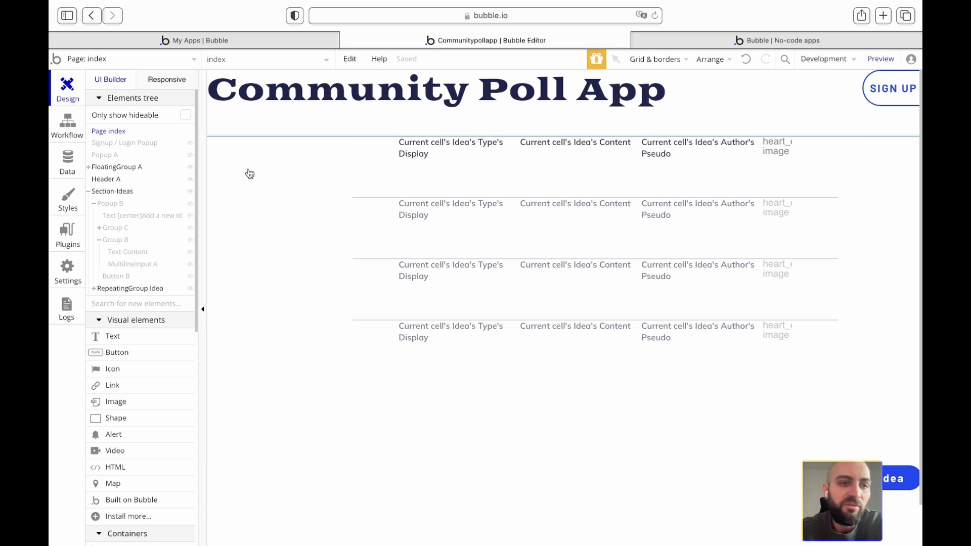
Show Popup B again and review the layout settings of the "Type" text, including its minimum height
click(118, 205)
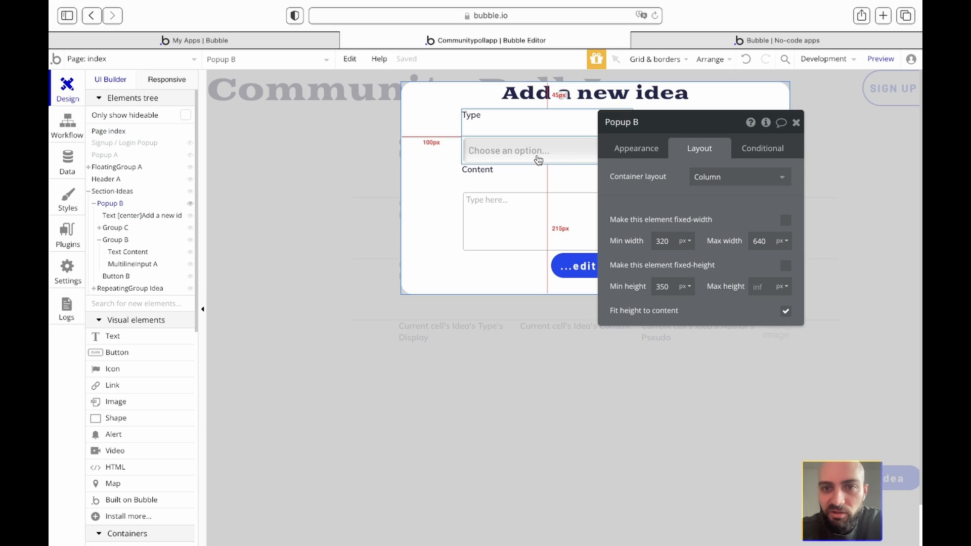
click(554, 122)
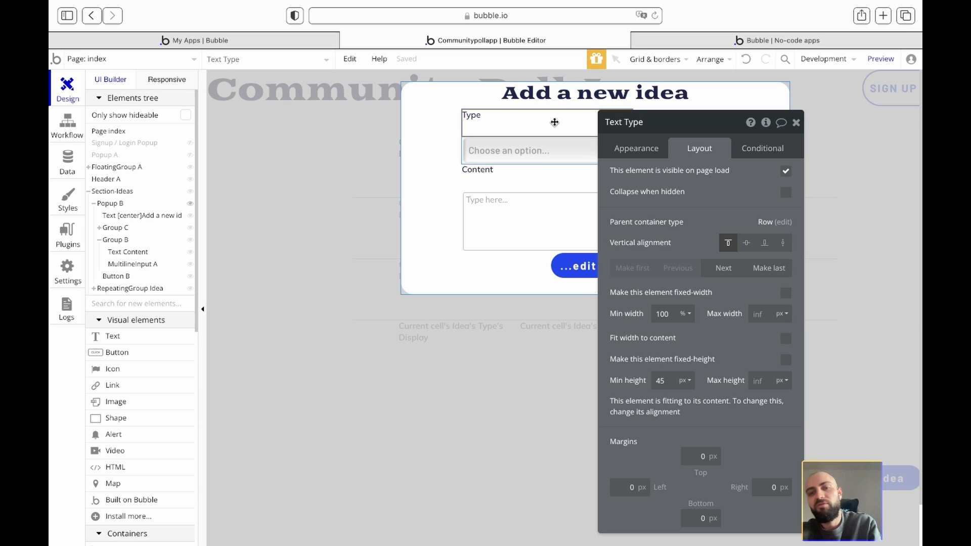
click(796, 122)
click(625, 148)
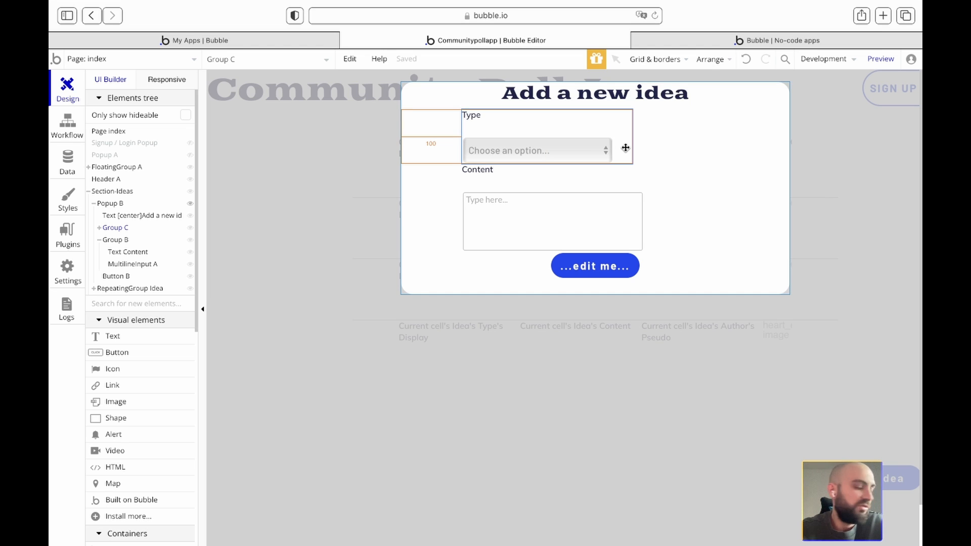
click(476, 116)
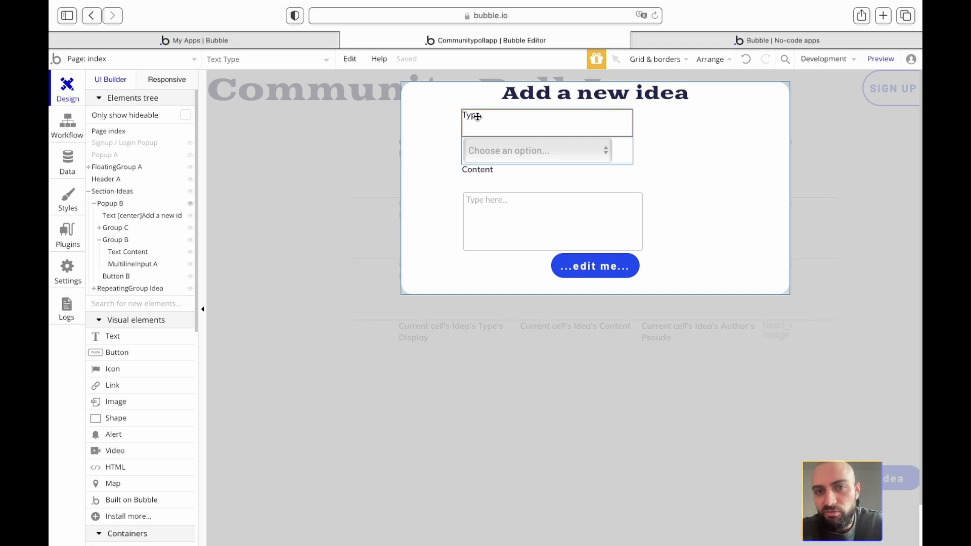
double_click(478, 117)
click(710, 146)
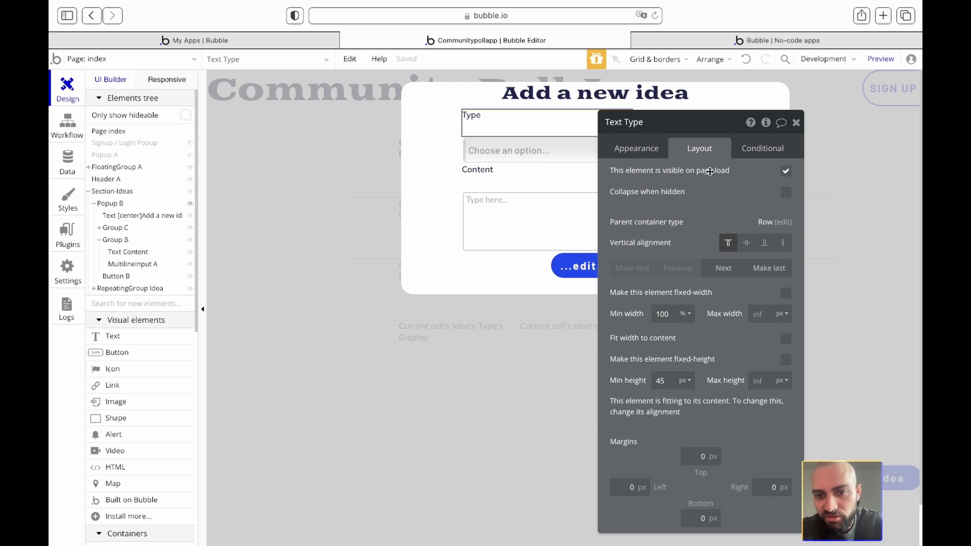
double_click(661, 382)
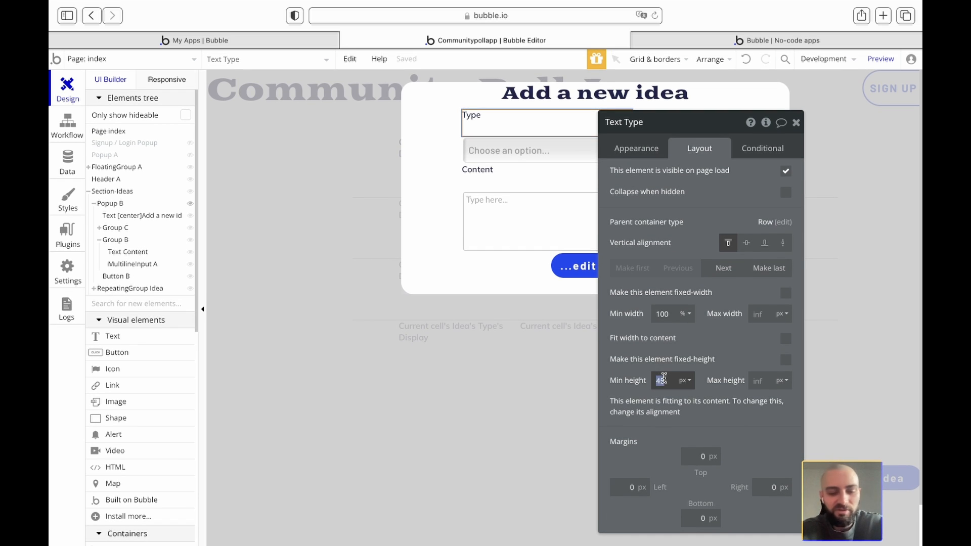
text(45)
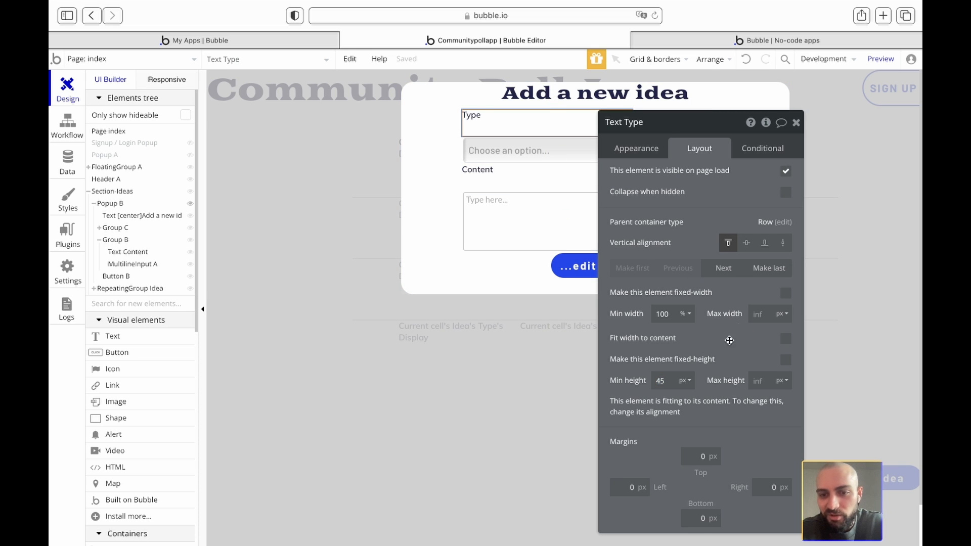
Browse the available text styles and clear the predefined style of the "Type" text in the popup
click(642, 152)
scroll(707, 352, down, 1)
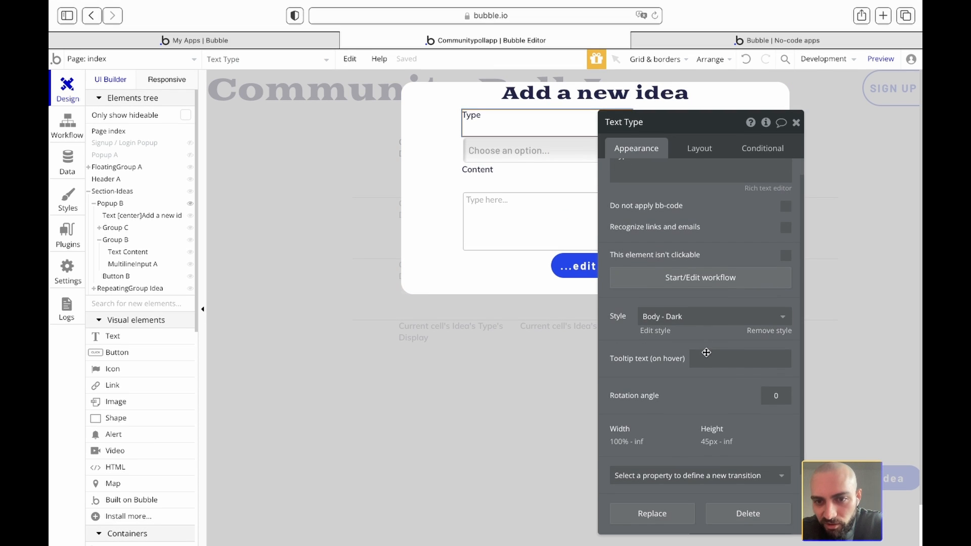
click(689, 318)
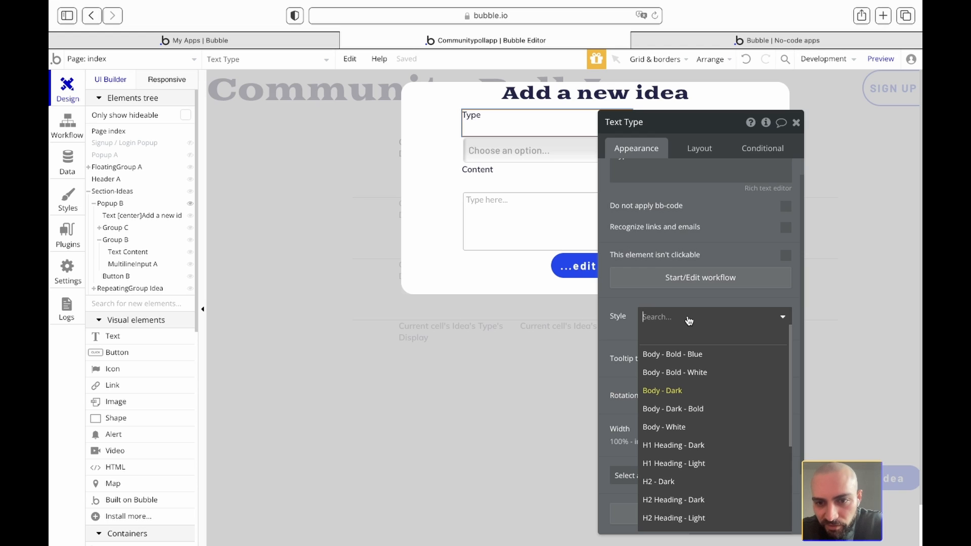
scroll(676, 429, down, 5)
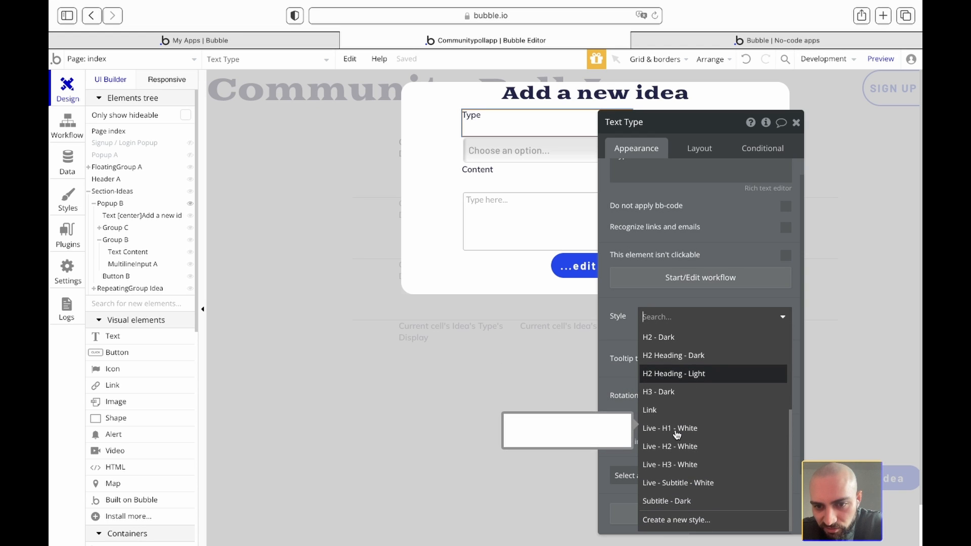
scroll(696, 434, up, 5)
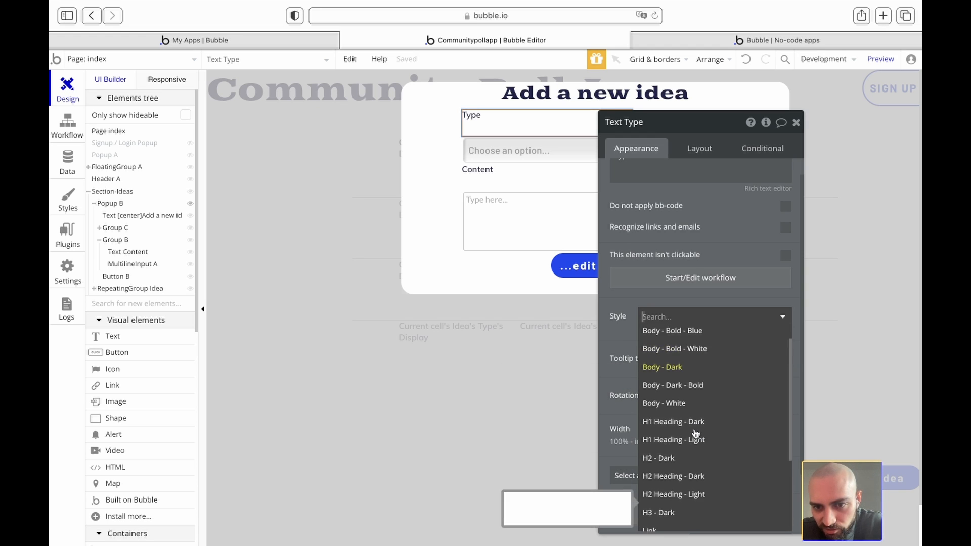
click(635, 297)
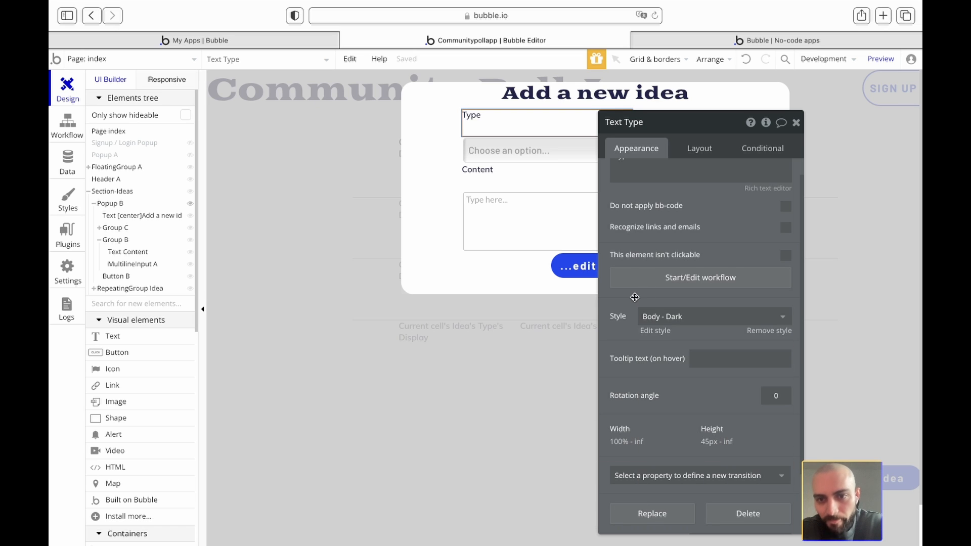
click(704, 318)
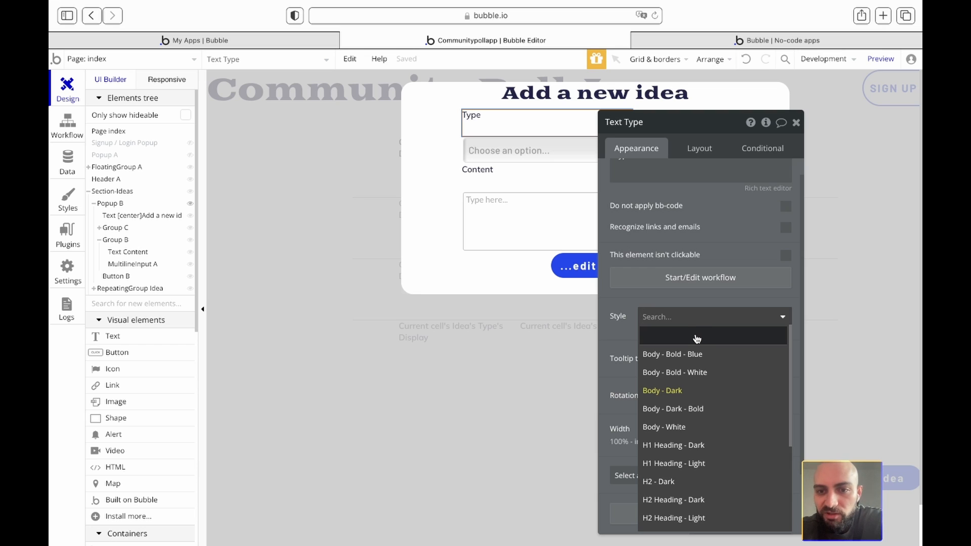
click(696, 337)
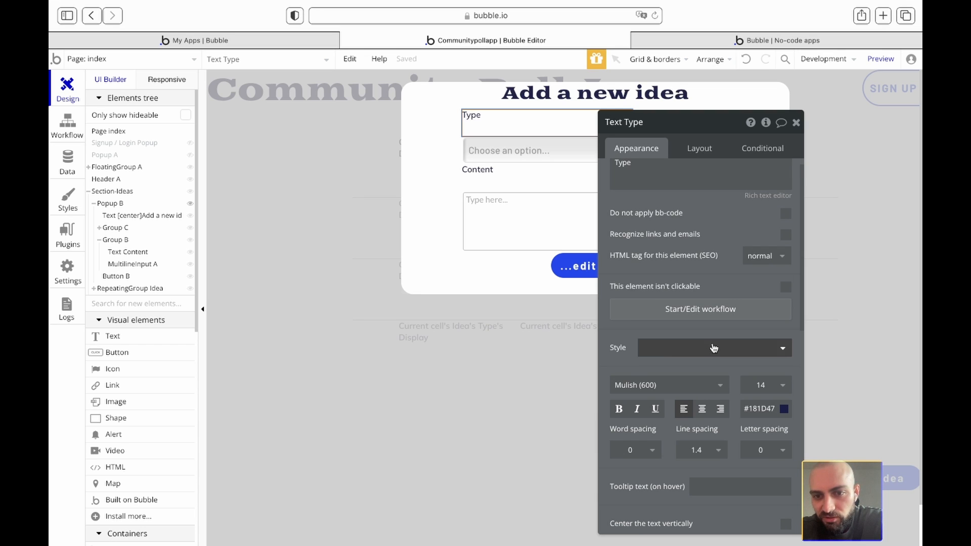
Try font size 20 on the "Type" text, and settle on a font size of 18
scroll(694, 367, down, 1)
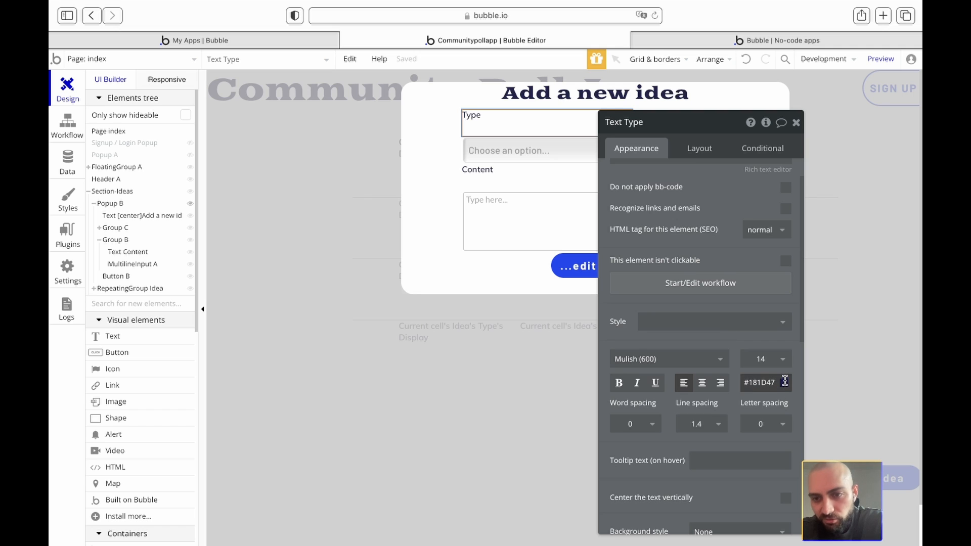
click(784, 382)
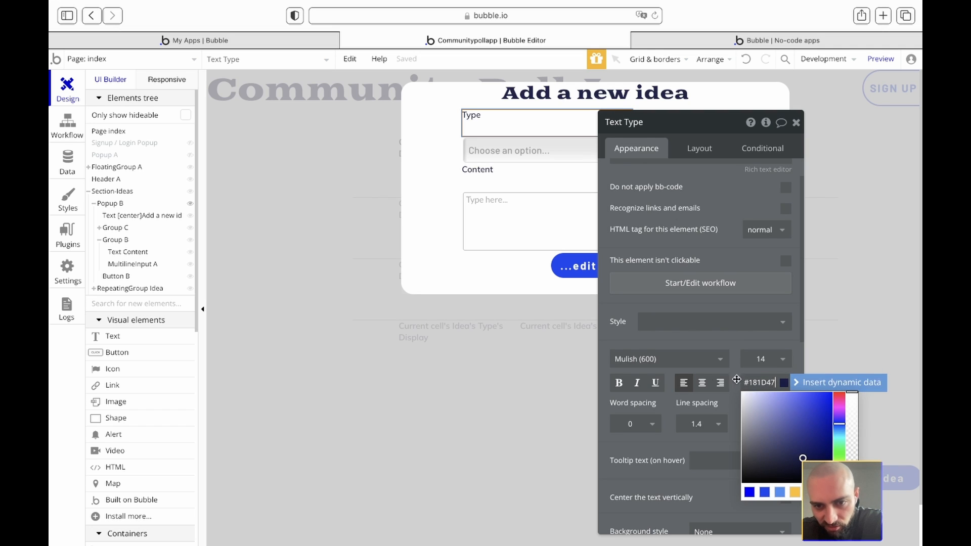
click(735, 344)
click(774, 360)
text(20)
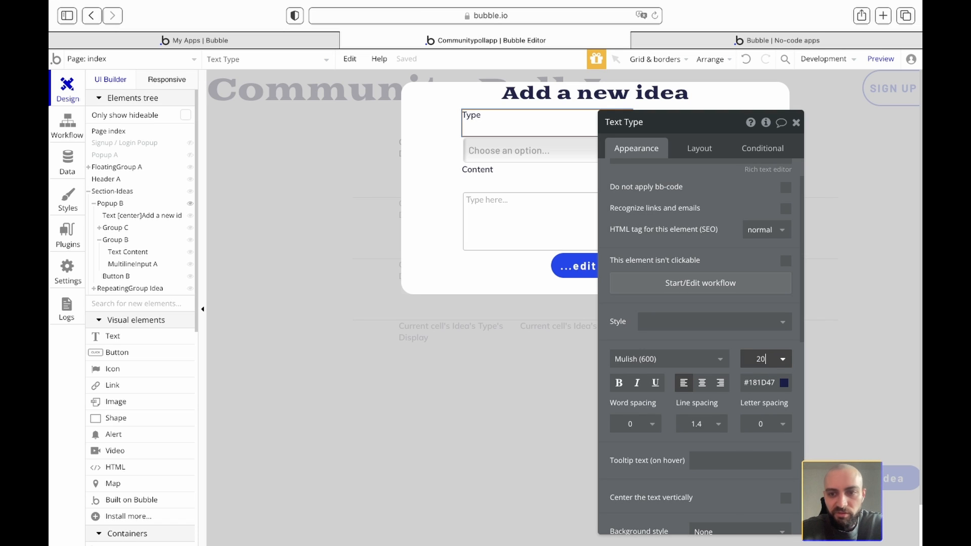
key(Return)
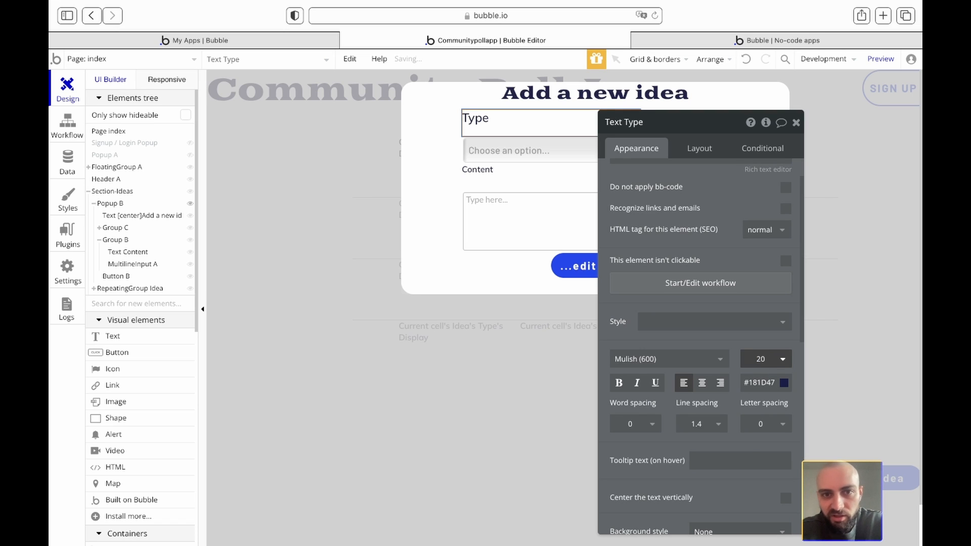
double_click(761, 360)
text(18)
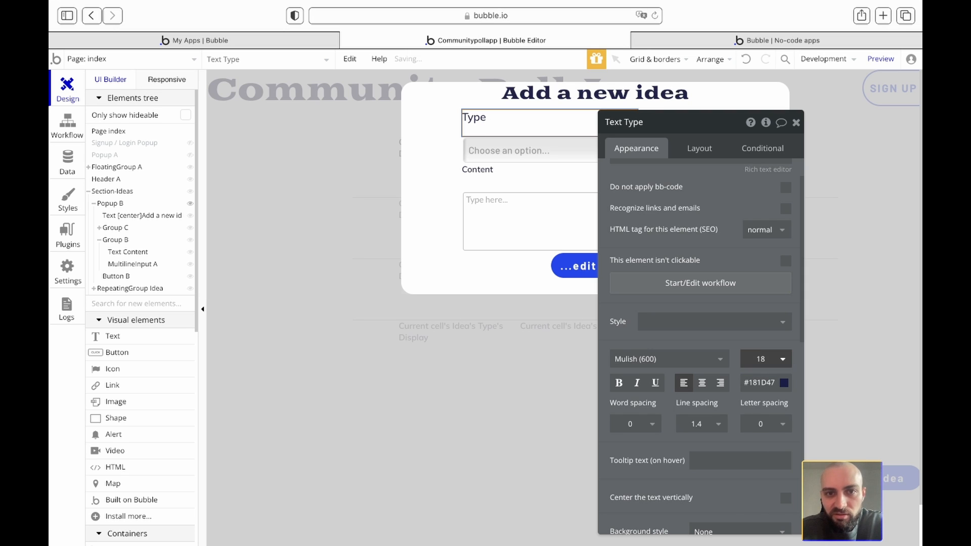
key(Return)
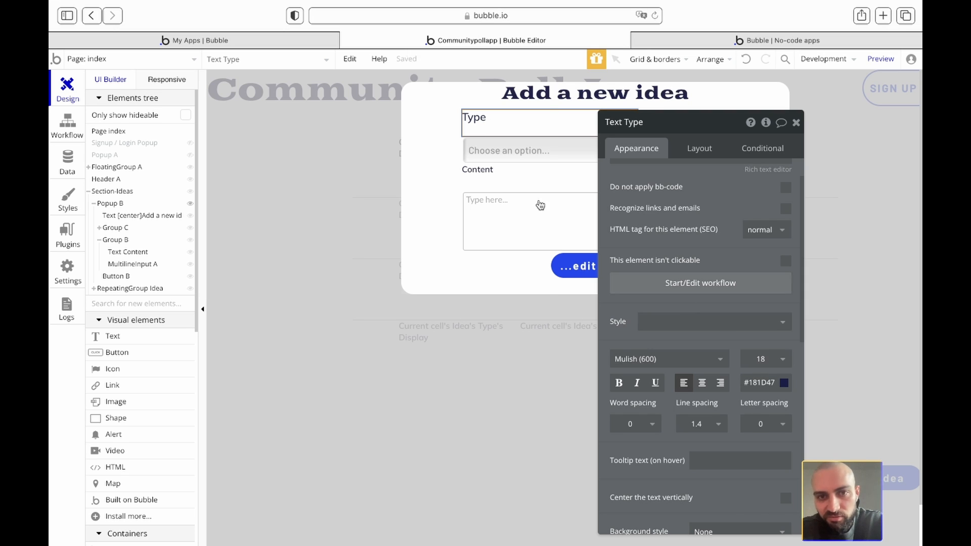
Create a new text style named "Label - Dark" from the "Type" text's current formatting
click(716, 331)
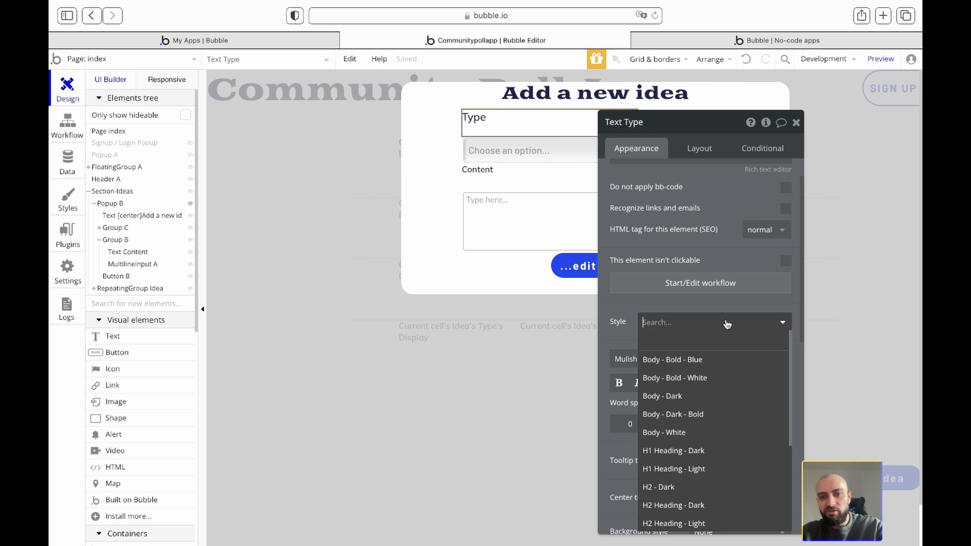
scroll(703, 434, down, 3)
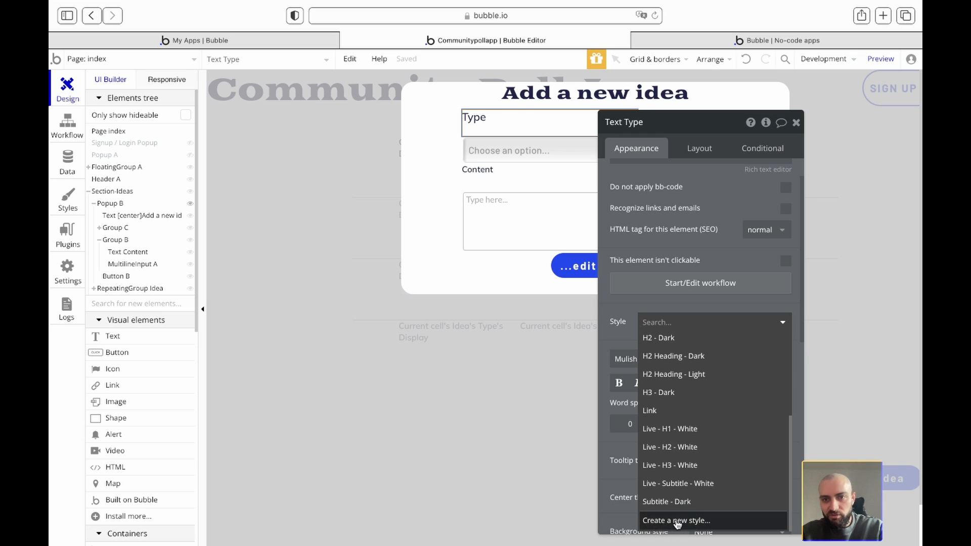
click(676, 521)
text(Label)
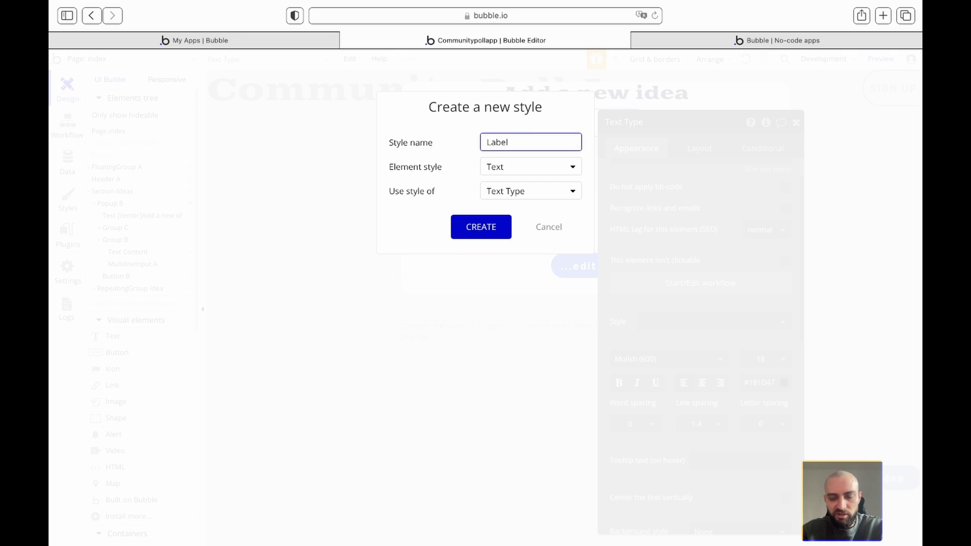
text( - Dark)
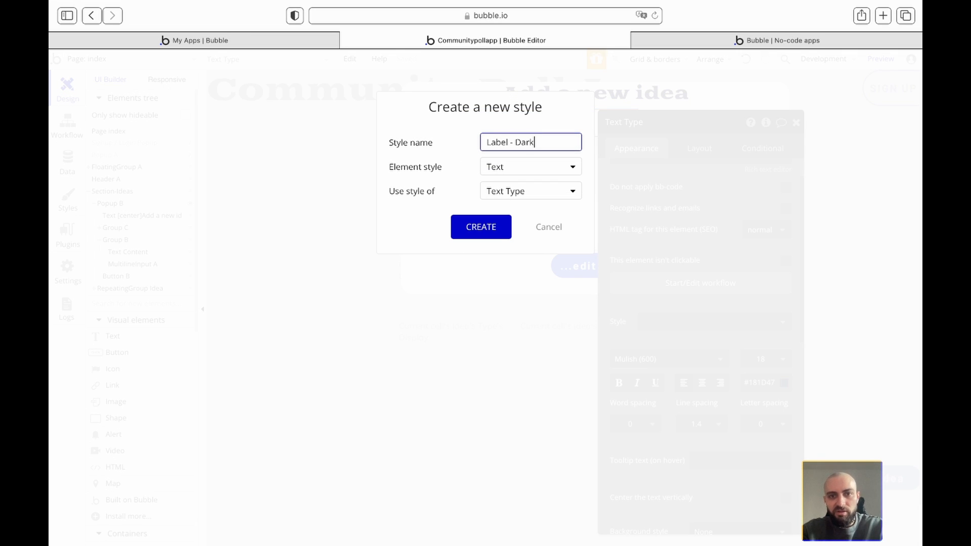
key(Return)
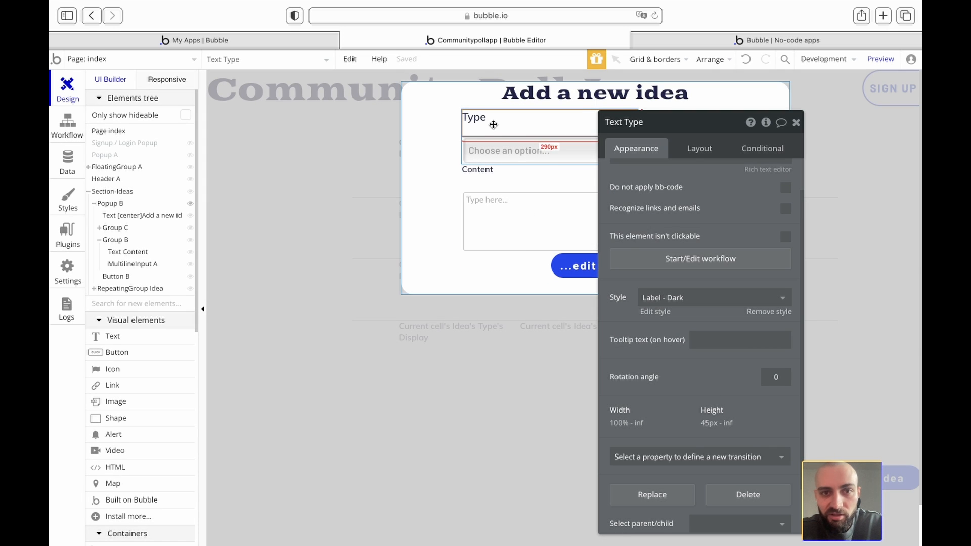
Copy the "Type" text's style and apply it to the "Content" text in the popup
right_click(494, 125)
click(542, 422)
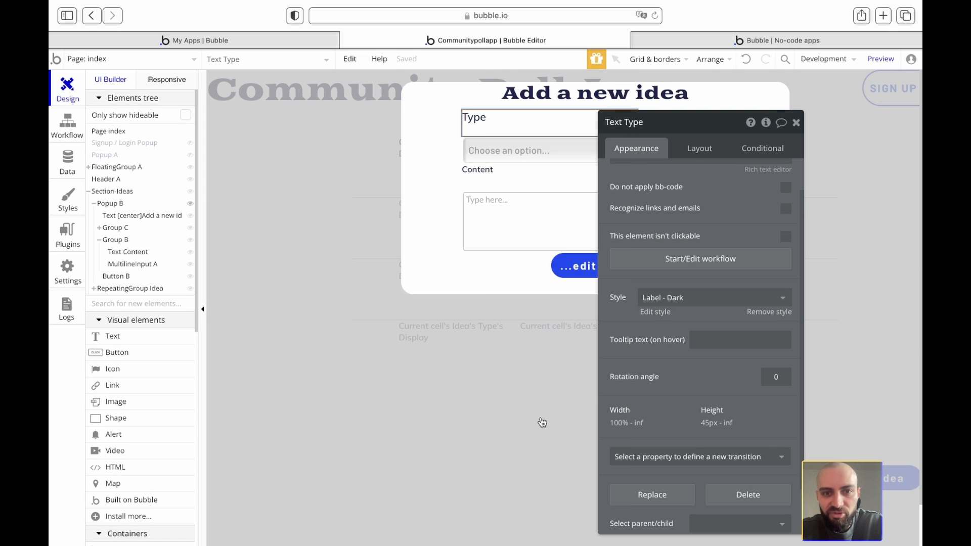
click(494, 170)
right_click(494, 171)
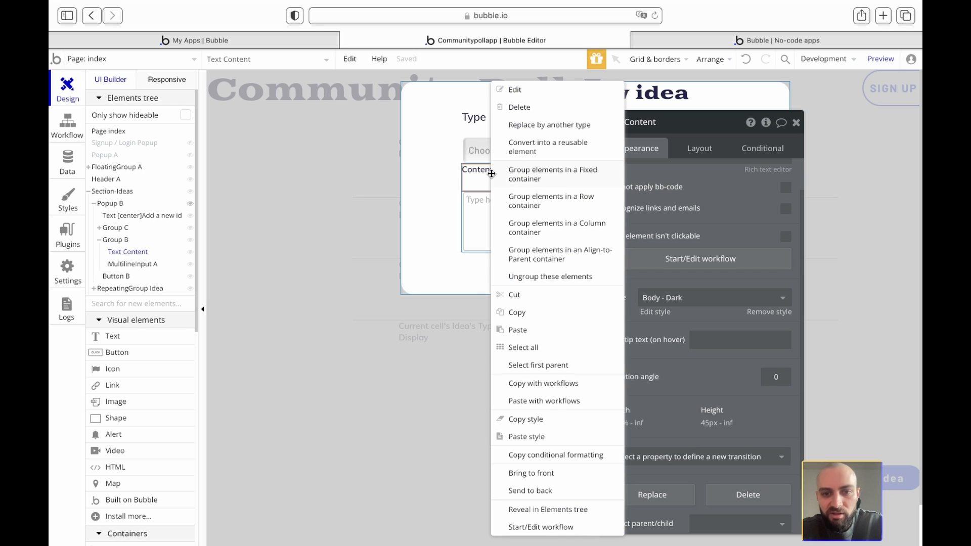
click(513, 436)
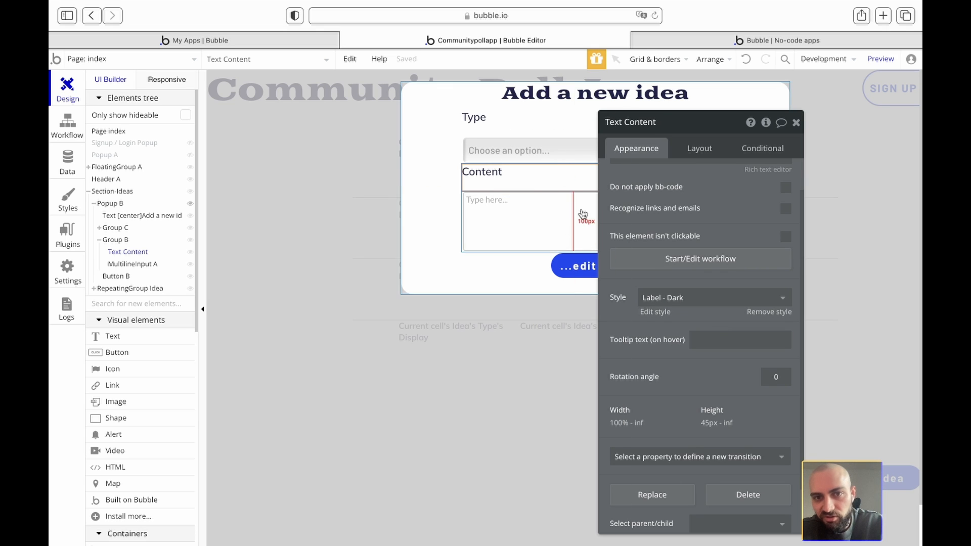
click(797, 123)
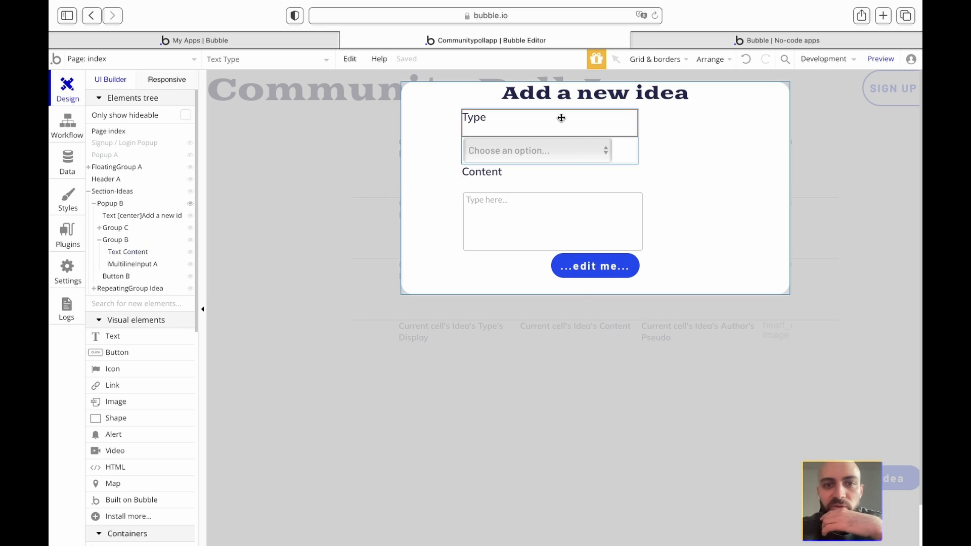
Set the minimum height of the "Type" text to 30 px
double_click(561, 118)
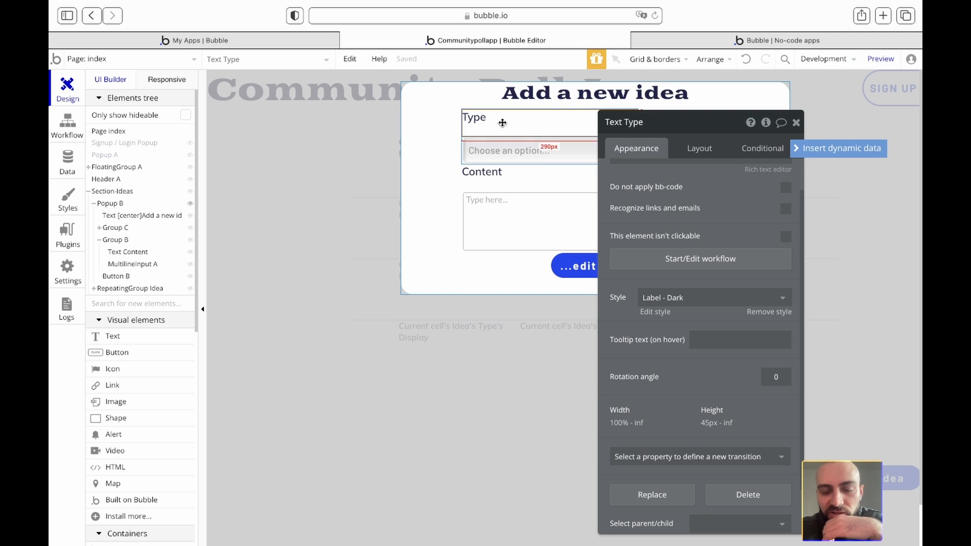
click(698, 151)
double_click(669, 380)
text(30)
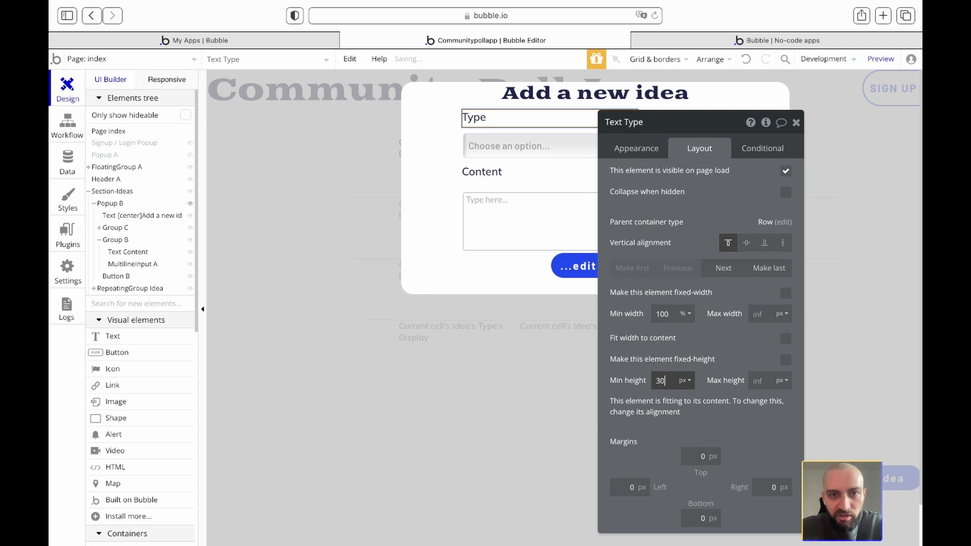
Set the minimum height of both the "Type" and "Content" texts to 25 px
key(BackSpace)
key(BackSpace)
text(25)
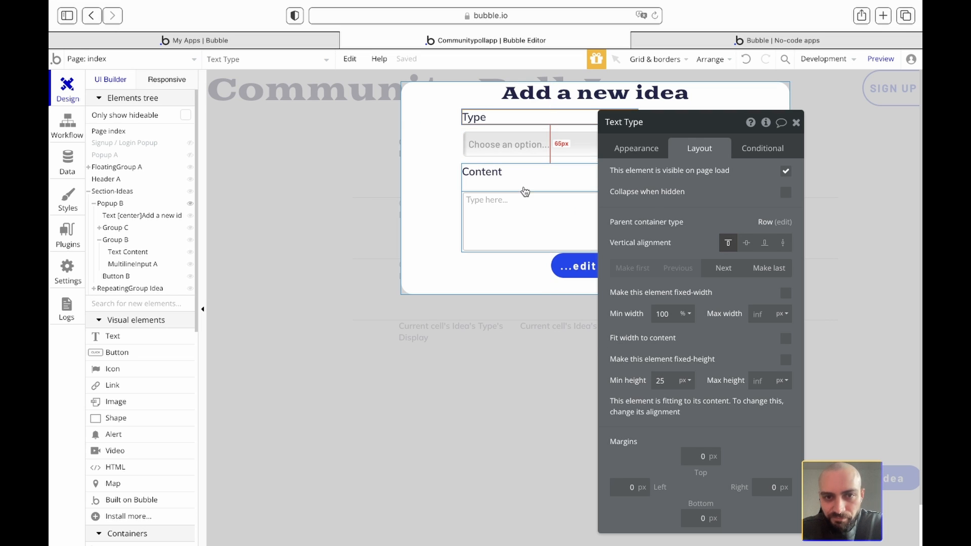
click(492, 171)
click(668, 380)
text(2)
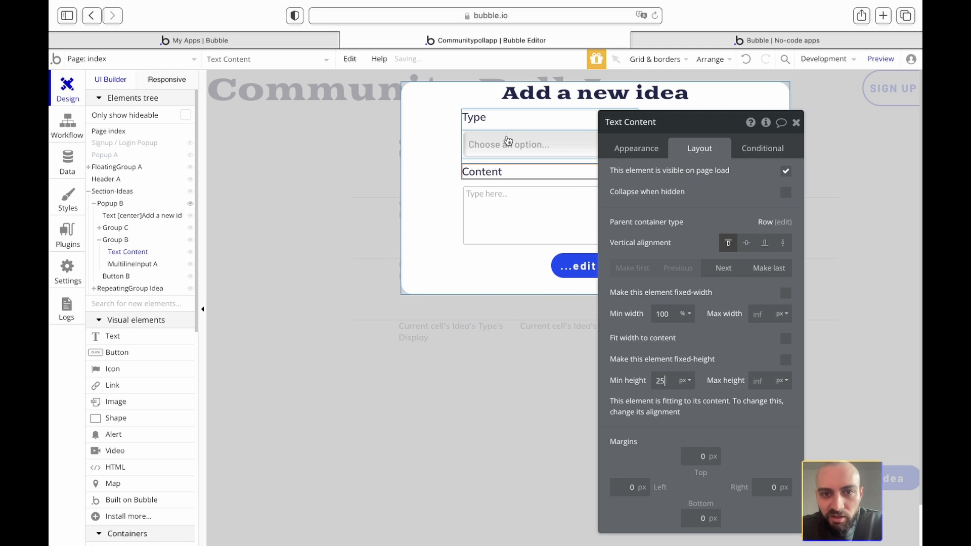
Try a 40 px bottom margin on Group C around the type field, and settle on 20 px
click(504, 126)
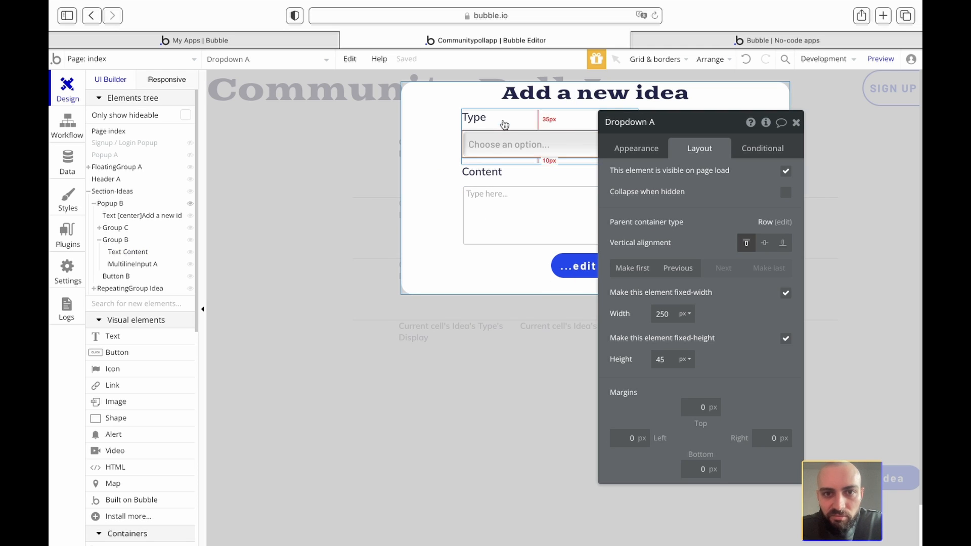
click(500, 163)
scroll(671, 352, down, 2)
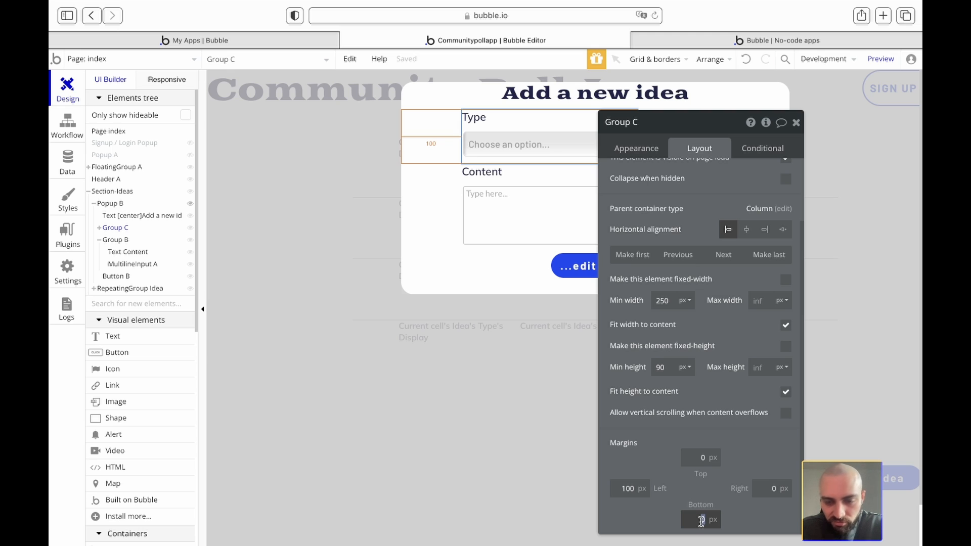
text(40)
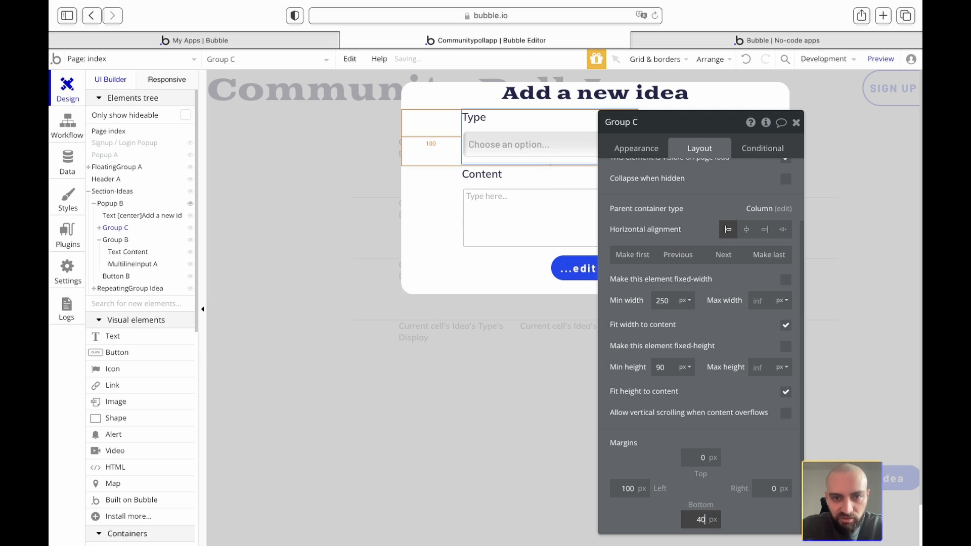
key(BackSpace)
key(BackSpace)
text(20)
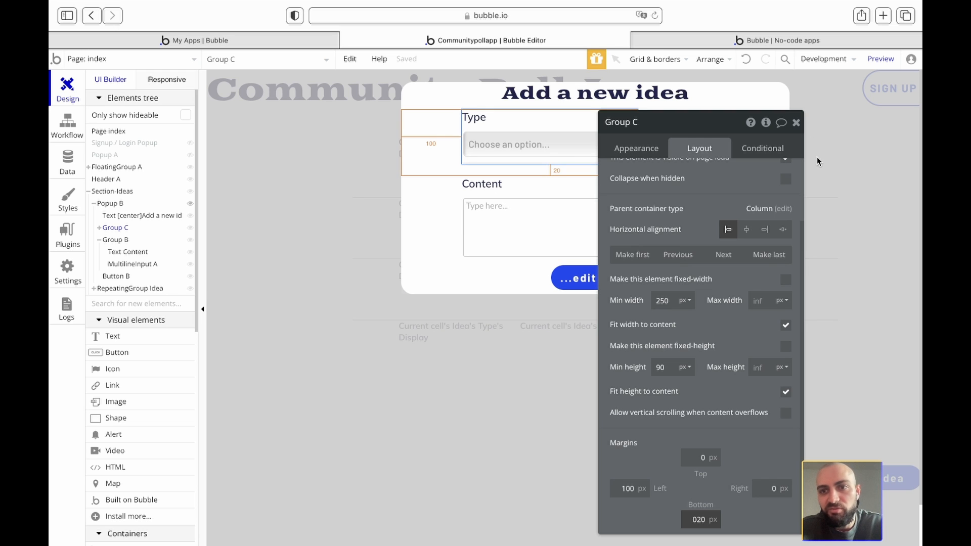
click(796, 122)
Compare the layout settings of the "Content" text and the multiline input beneath it
double_click(489, 188)
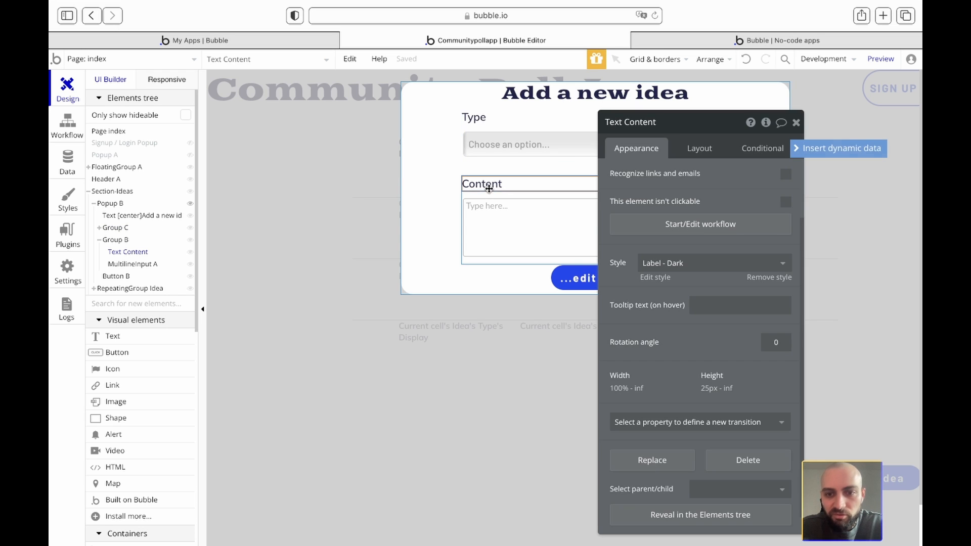
click(489, 203)
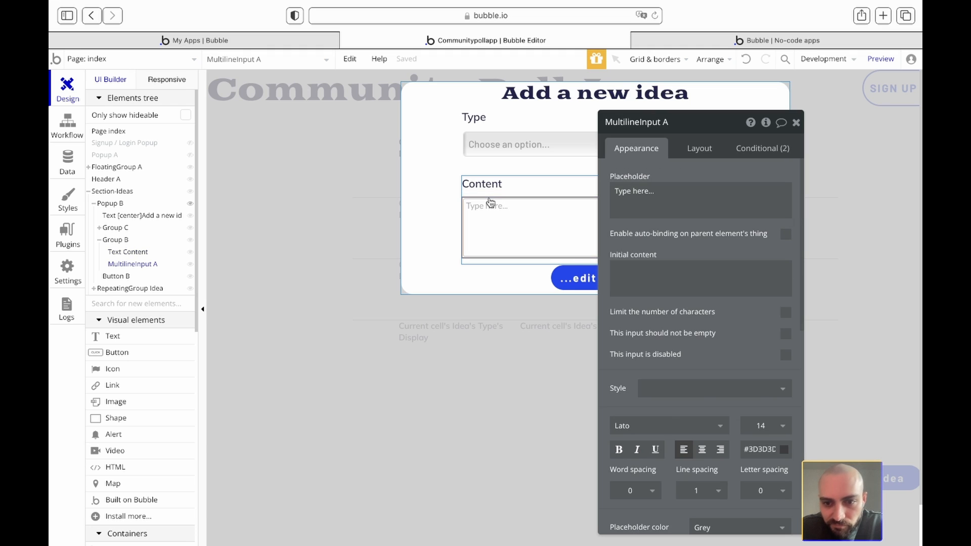
click(524, 184)
scroll(675, 352, down, 1)
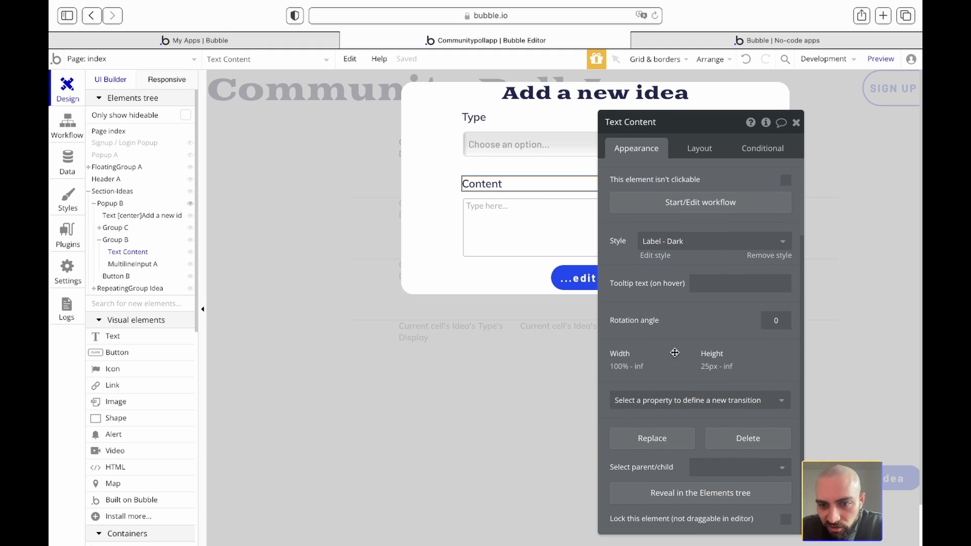
click(700, 149)
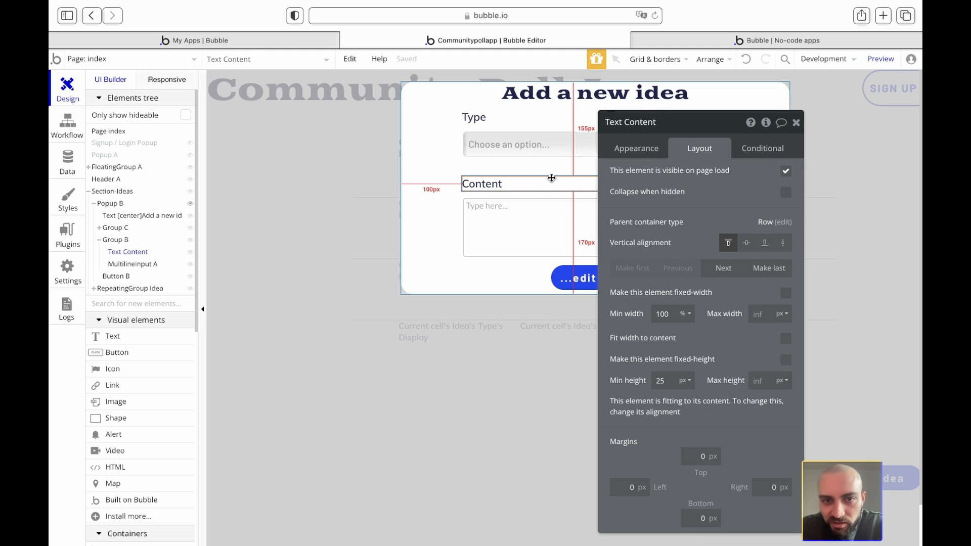
click(492, 201)
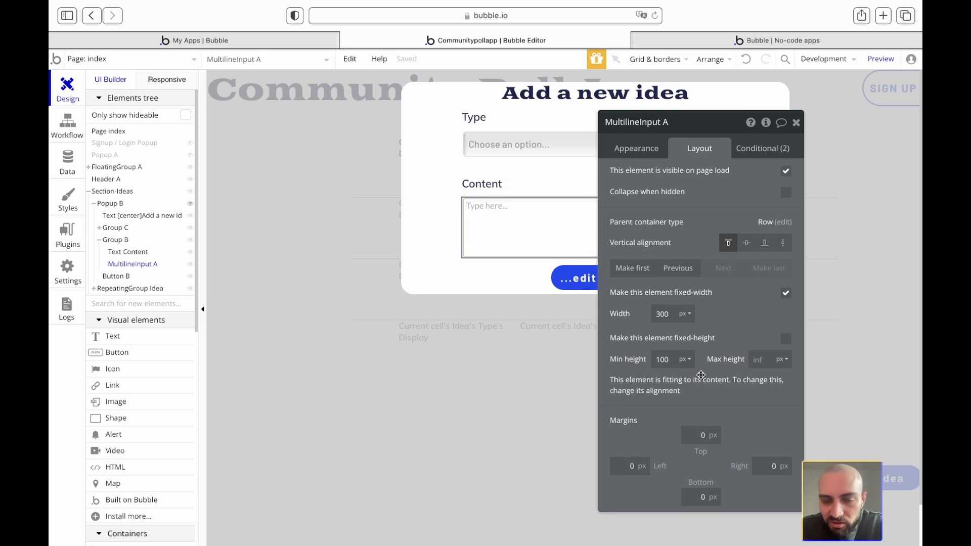
click(125, 252)
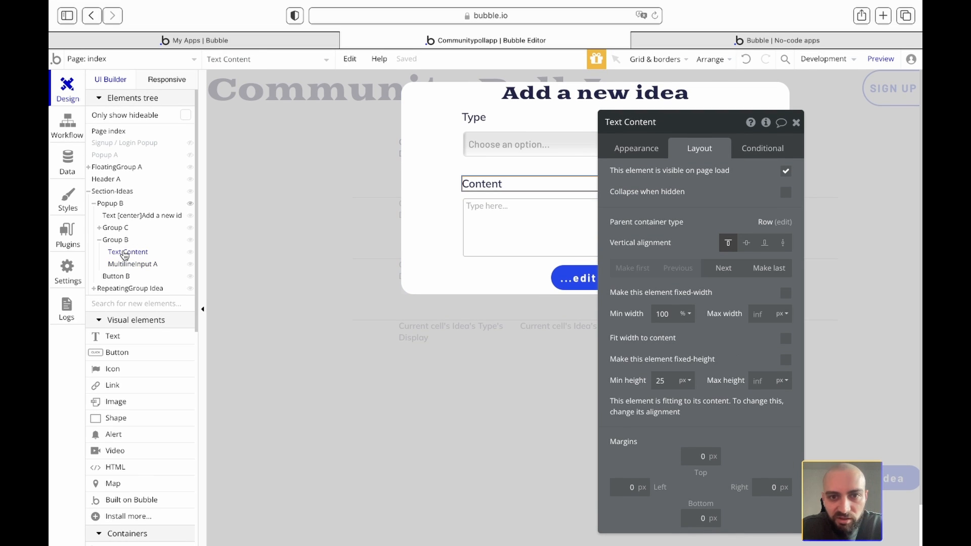
Remove the fixed width from the multiline input and stretch it vertically within its group
click(124, 266)
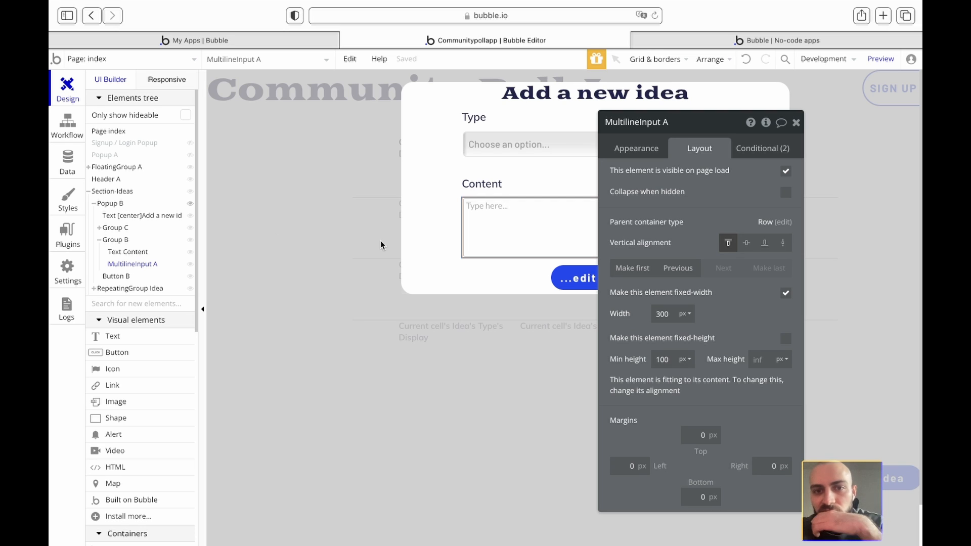
click(786, 294)
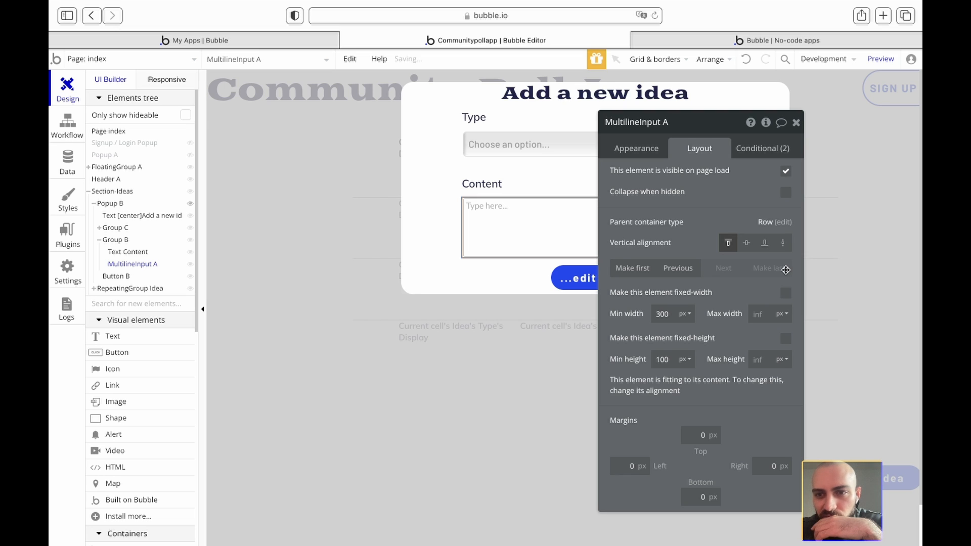
click(782, 244)
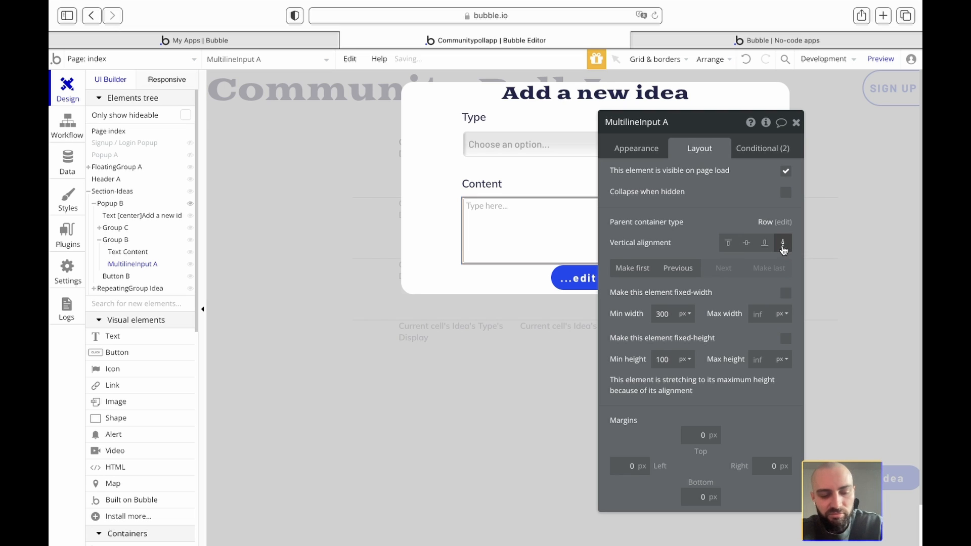
Examine the gap between the "Content" text and the multiline input, and review the input's layout settings
click(796, 122)
click(484, 194)
click(489, 187)
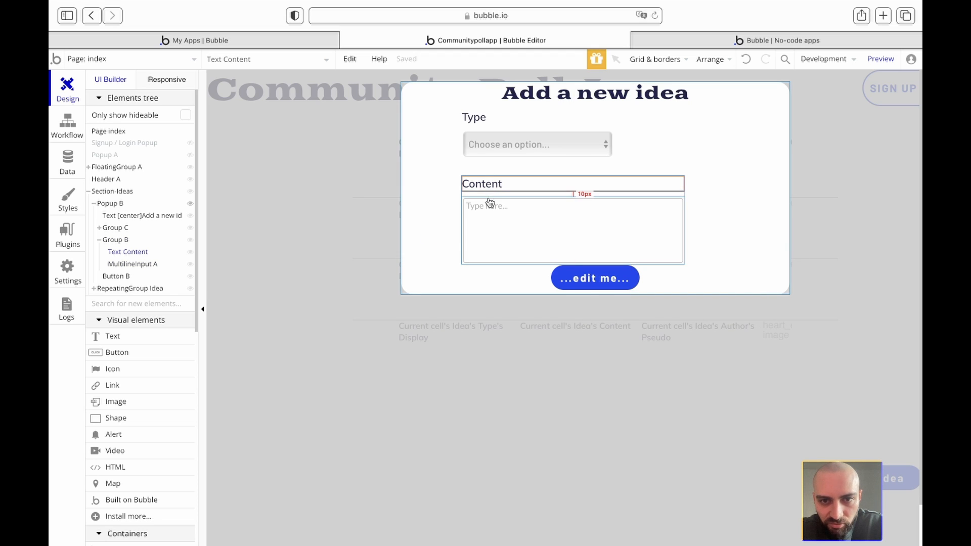
click(490, 203)
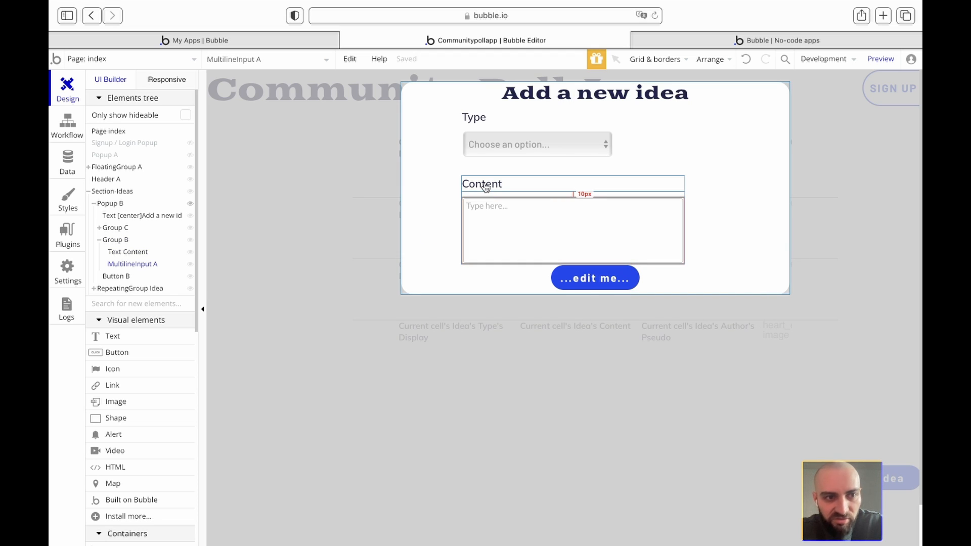
double_click(513, 202)
click(626, 188)
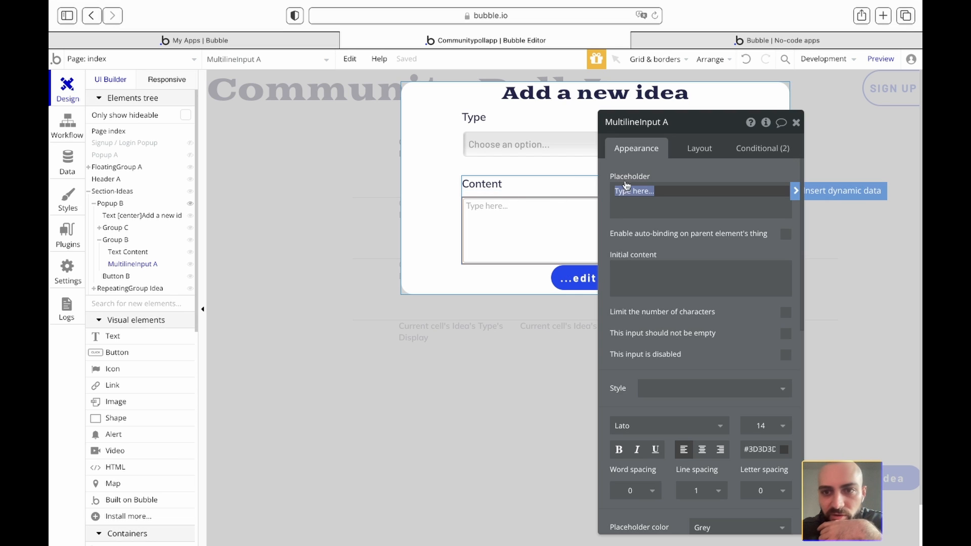
click(699, 149)
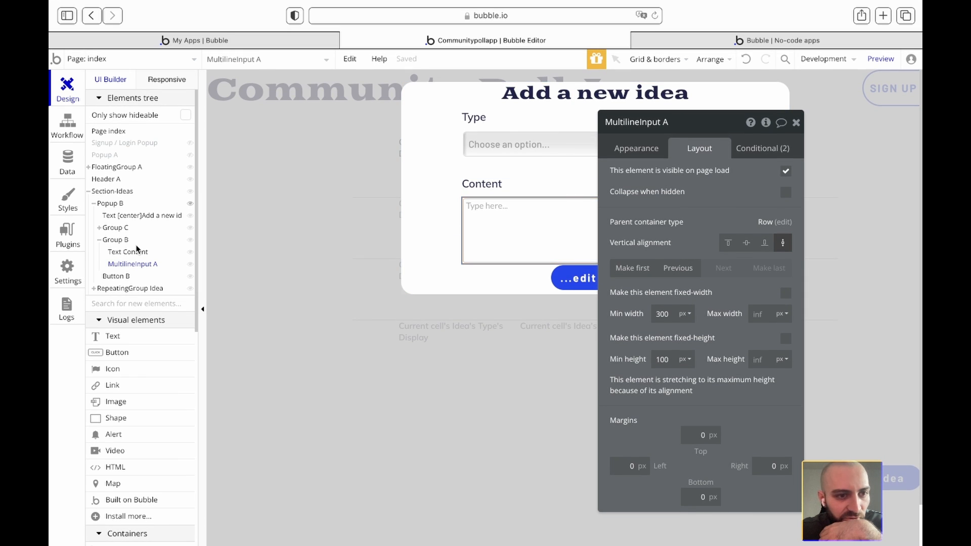
Try a top margin of -10 px on the "Content" text, and reset it to 0
drag(133, 251, 133, 257)
click(132, 257)
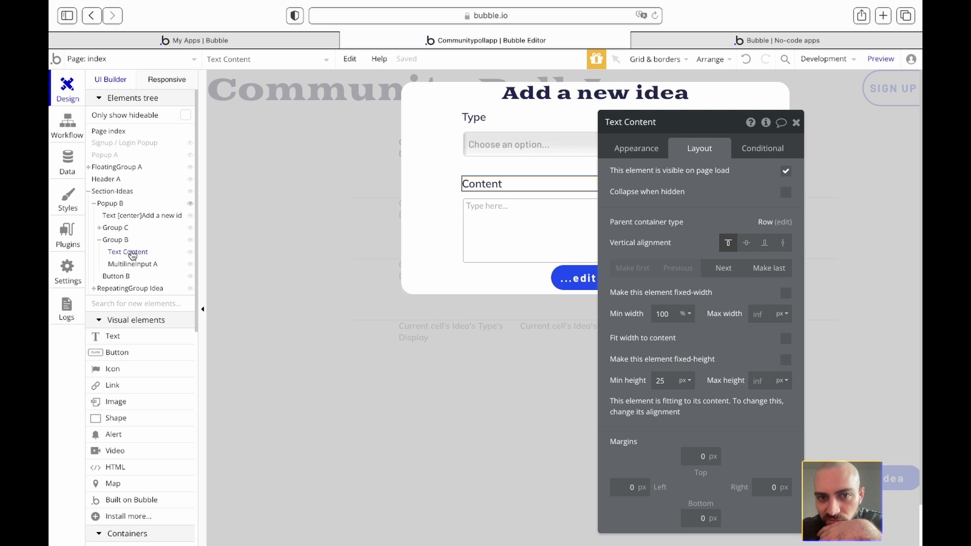
click(701, 455)
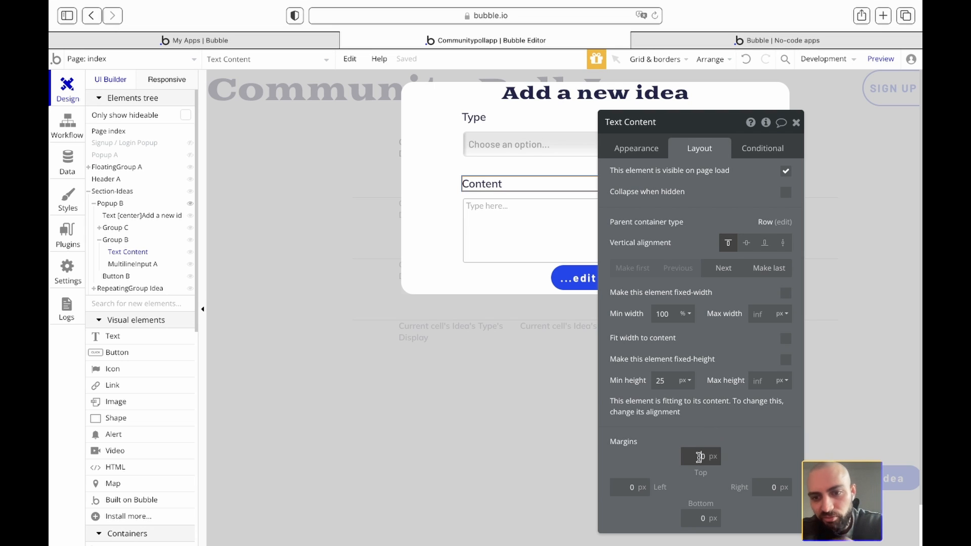
text(-10)
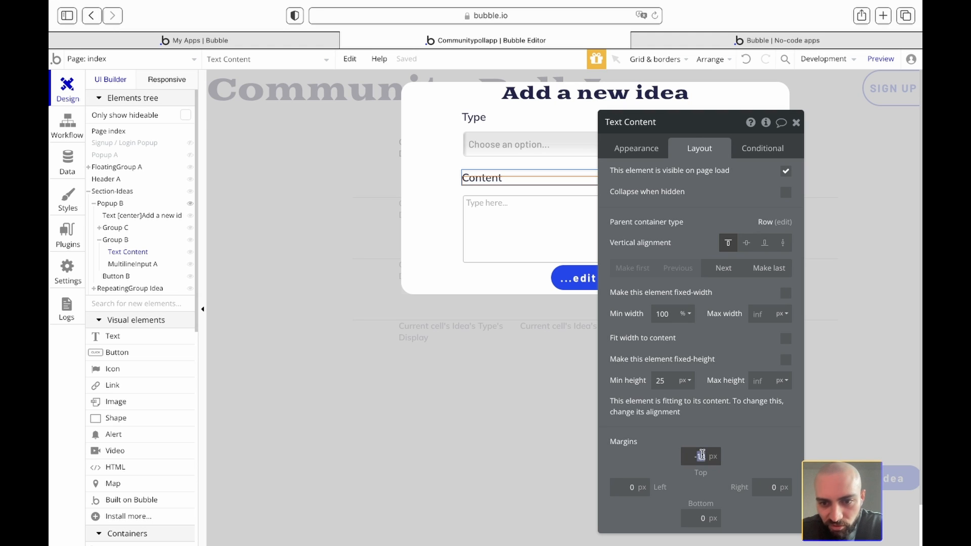
text(0)
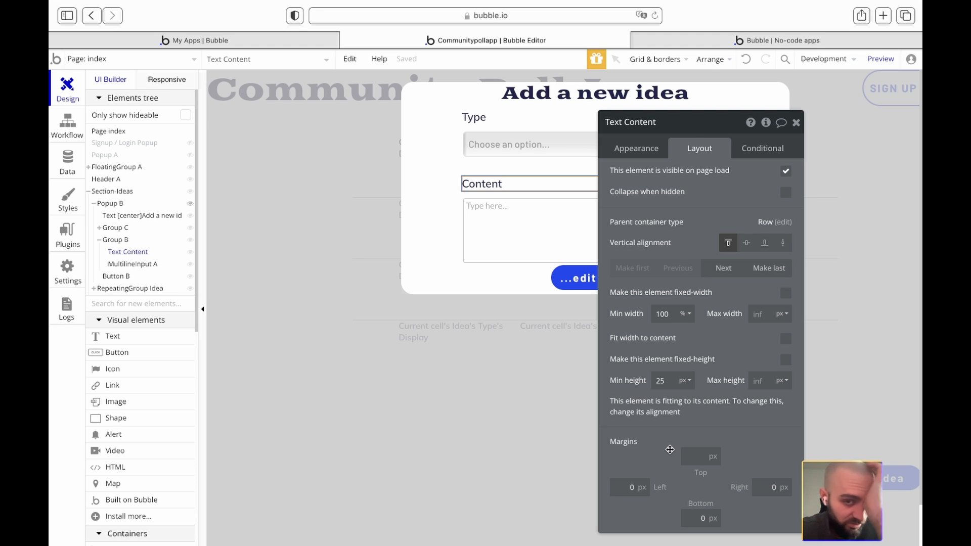
Try stretching the "Type" text vertically in its group, and undo the alignment change
click(497, 215)
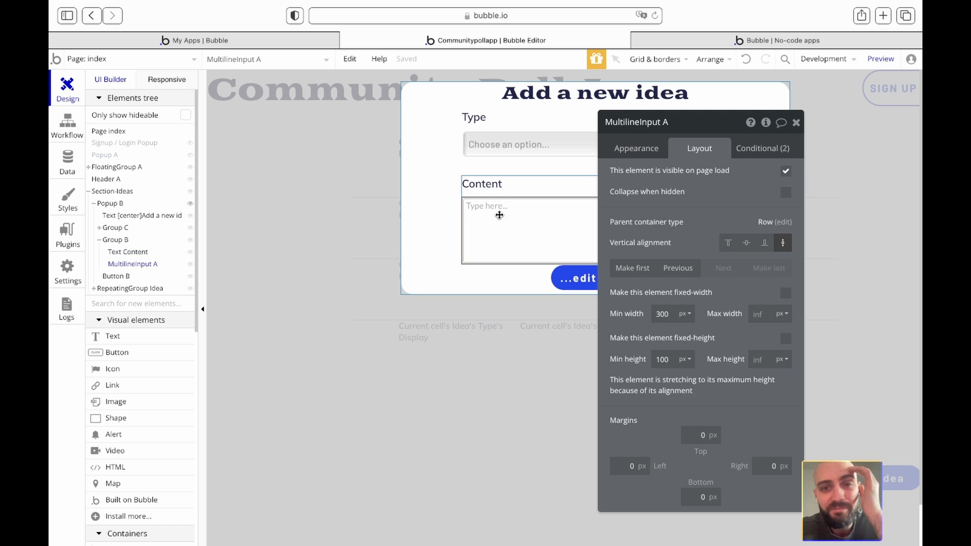
click(498, 148)
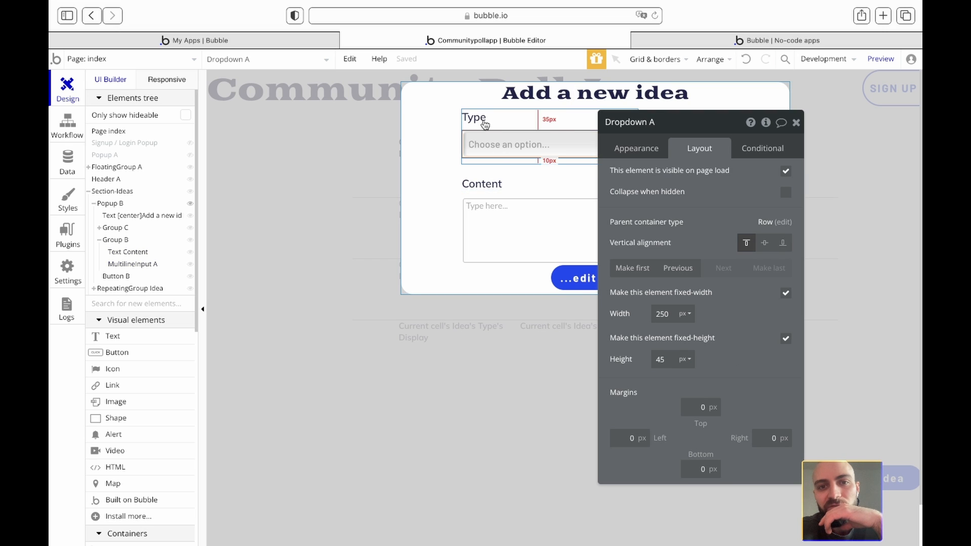
click(479, 115)
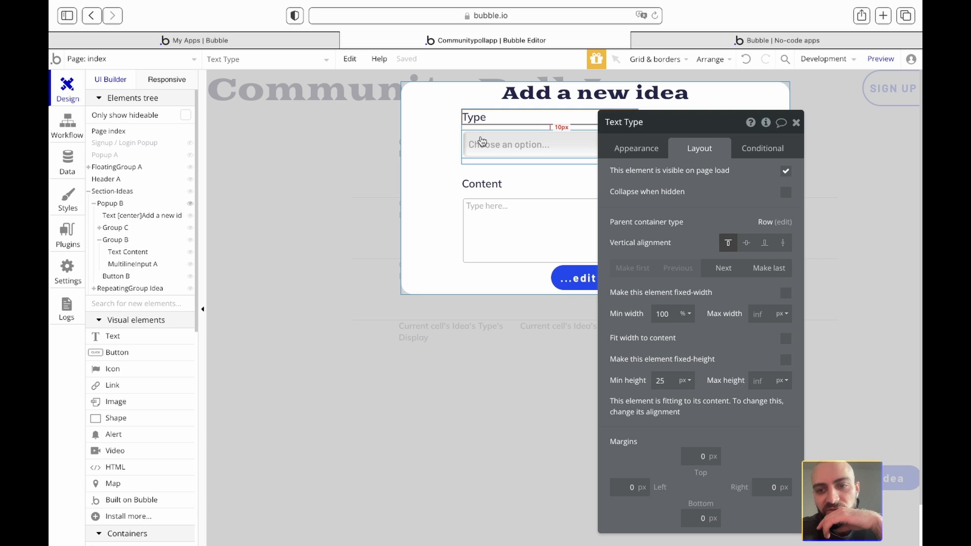
click(782, 245)
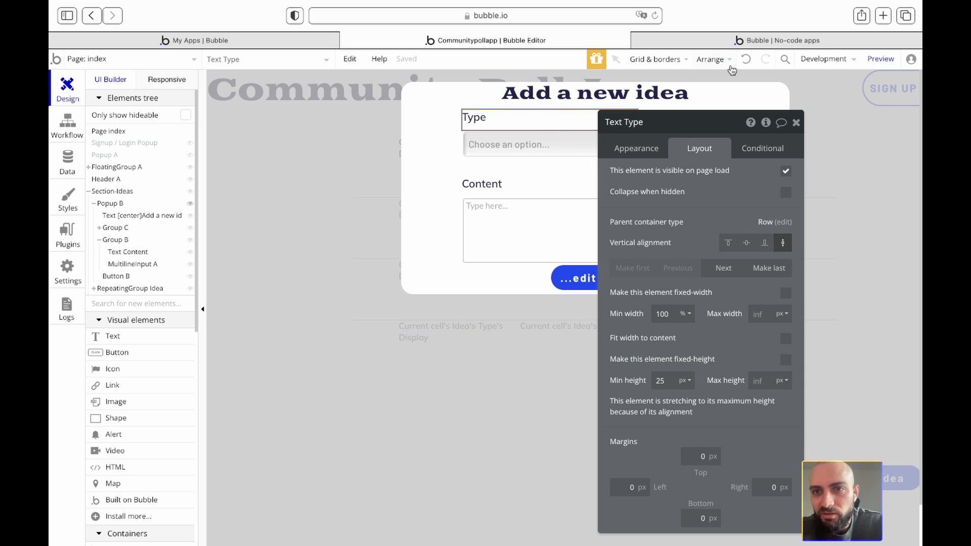
click(748, 61)
click(750, 62)
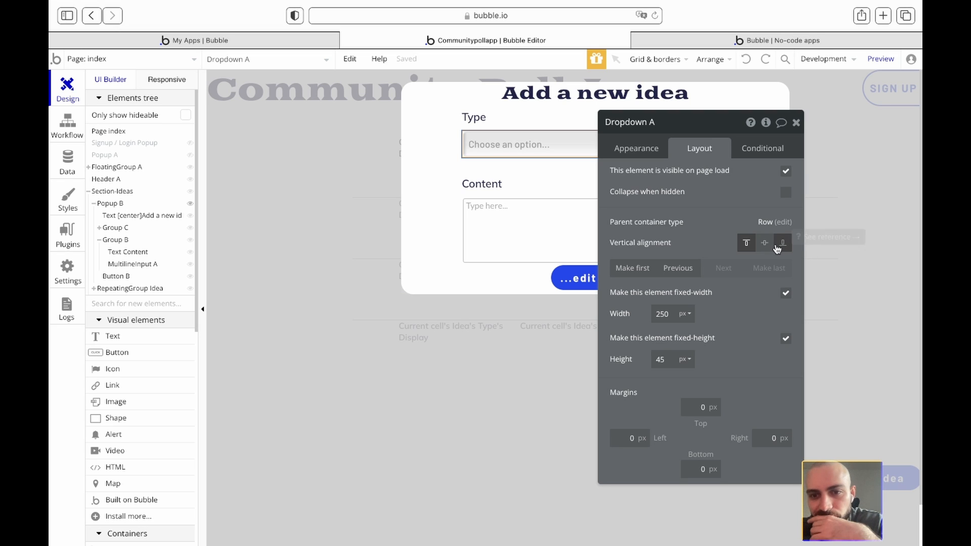
Remove the fixed height from the type dropdown and stretch it vertically within its group
click(787, 340)
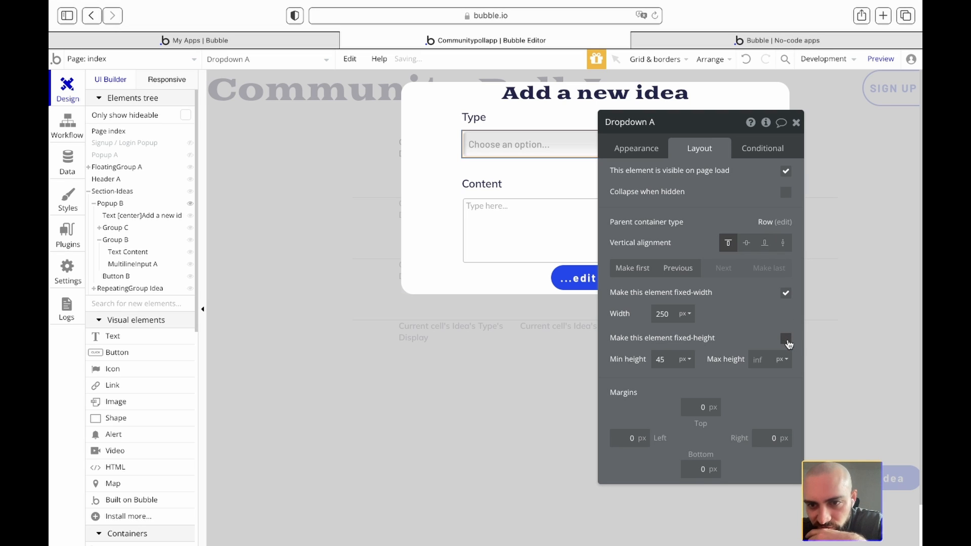
click(782, 243)
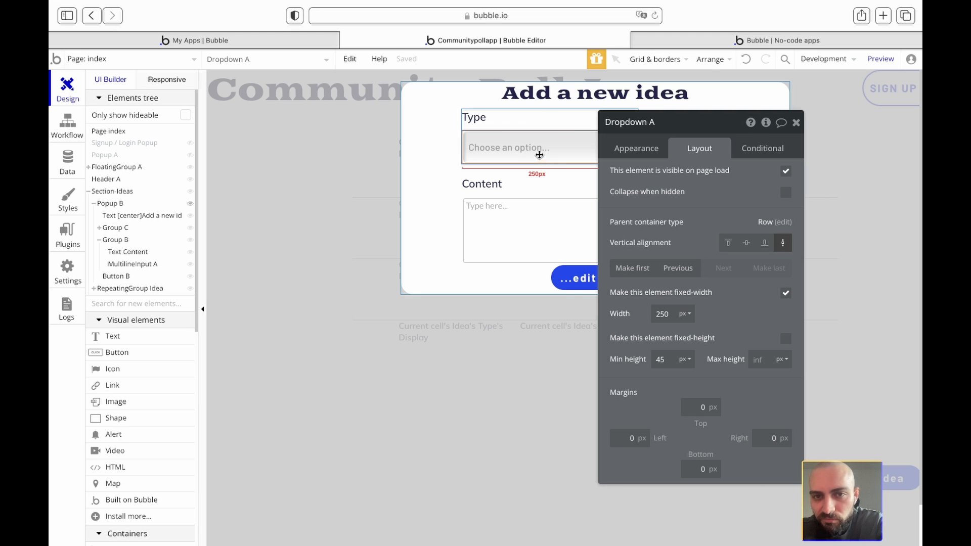
click(556, 220)
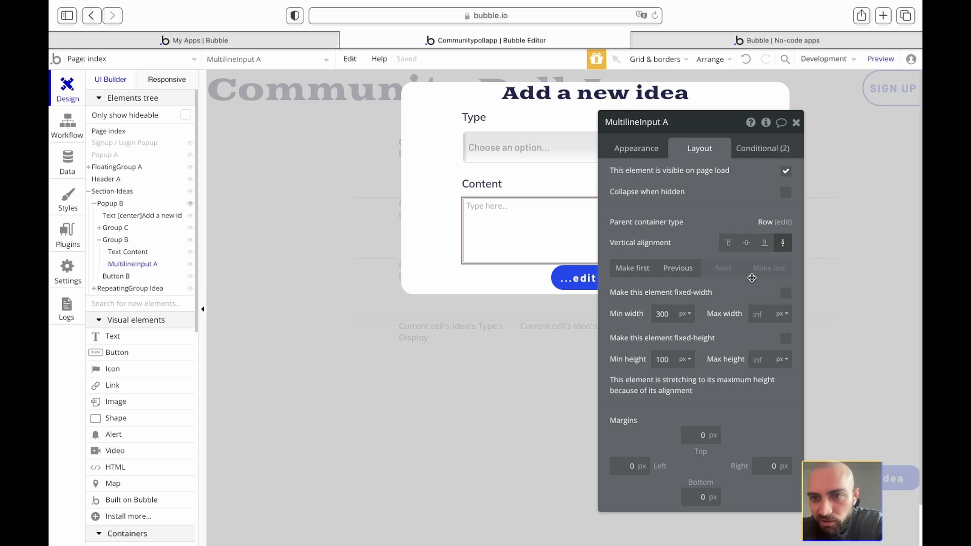
click(537, 187)
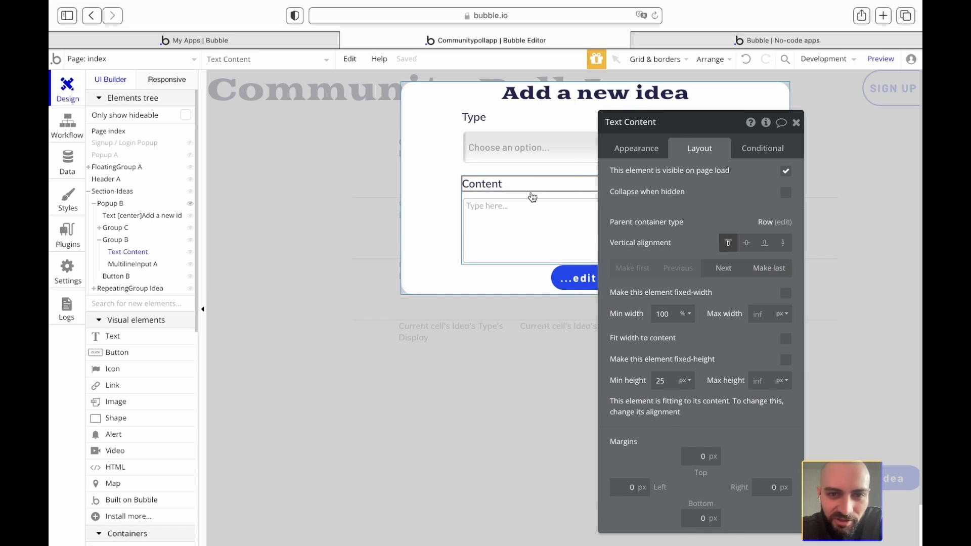
click(797, 122)
click(841, 157)
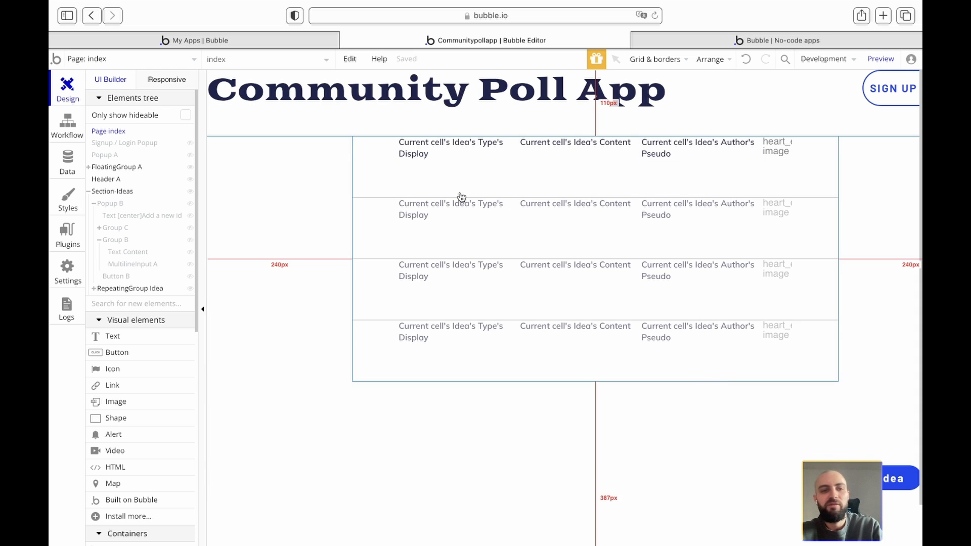
Change the caption of the popup's submit button to "Add"
click(115, 203)
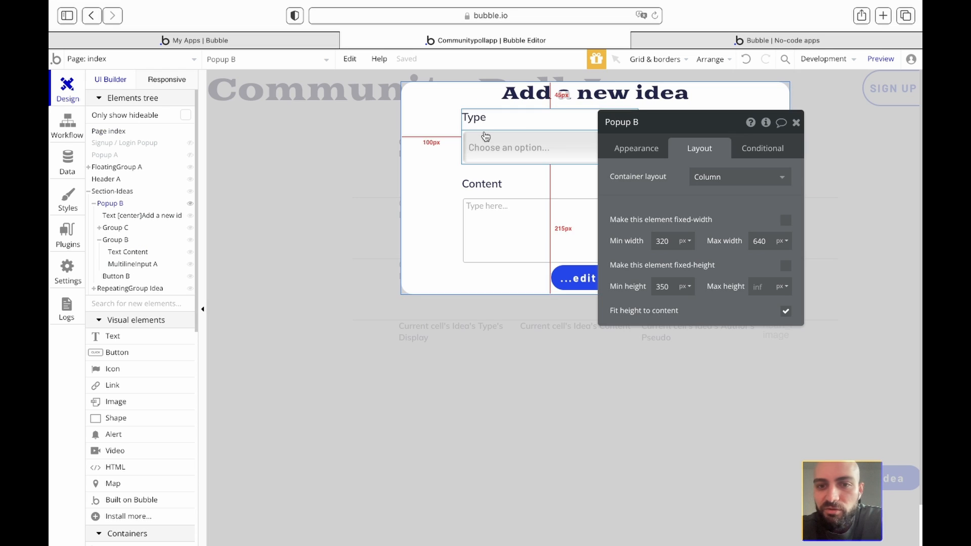
click(582, 278)
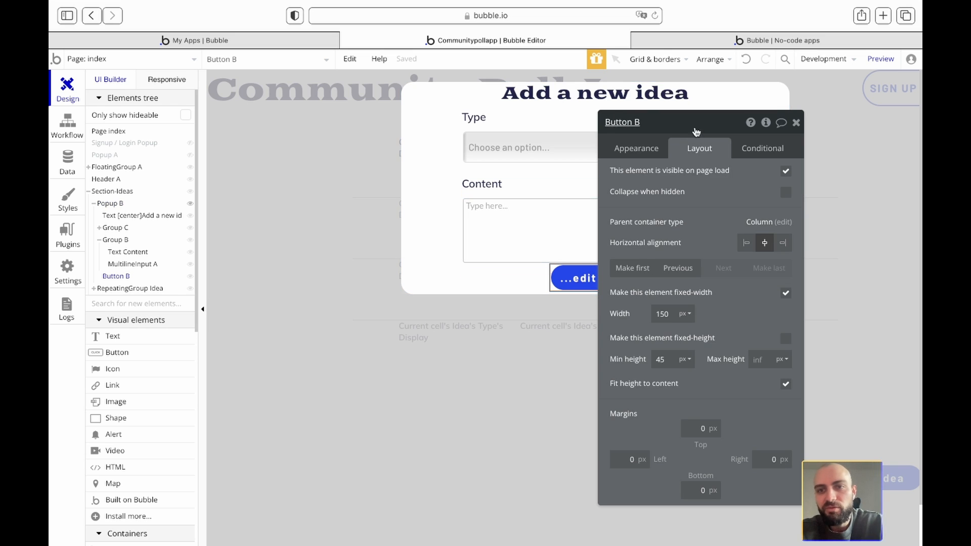
scroll(657, 191, up, 1)
scroll(658, 190, down, 1)
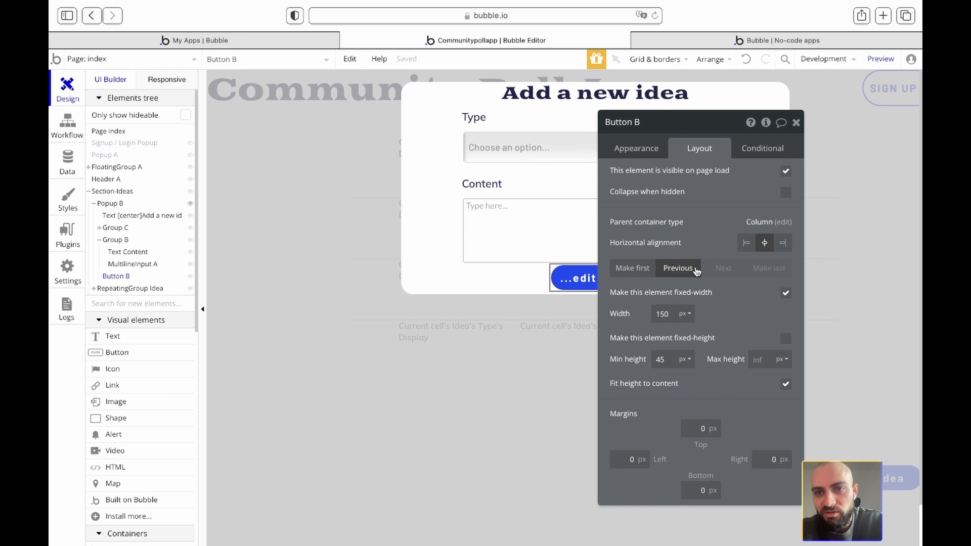
click(634, 148)
click(641, 174)
text(Cre)
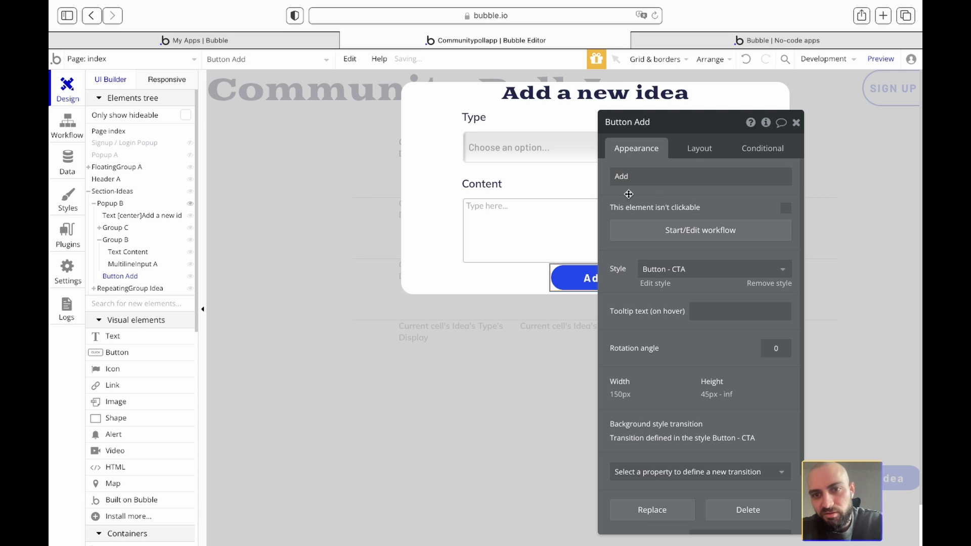
click(802, 123)
Set the "Add" button's top margin to 20 px and its bottom margin to 30 px
double_click(597, 281)
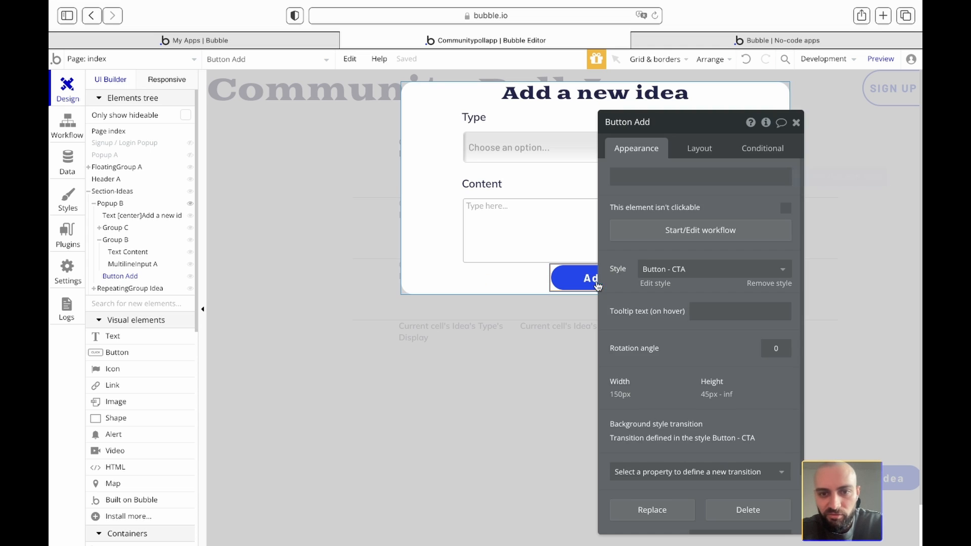
scroll(707, 229, down, 3)
click(699, 151)
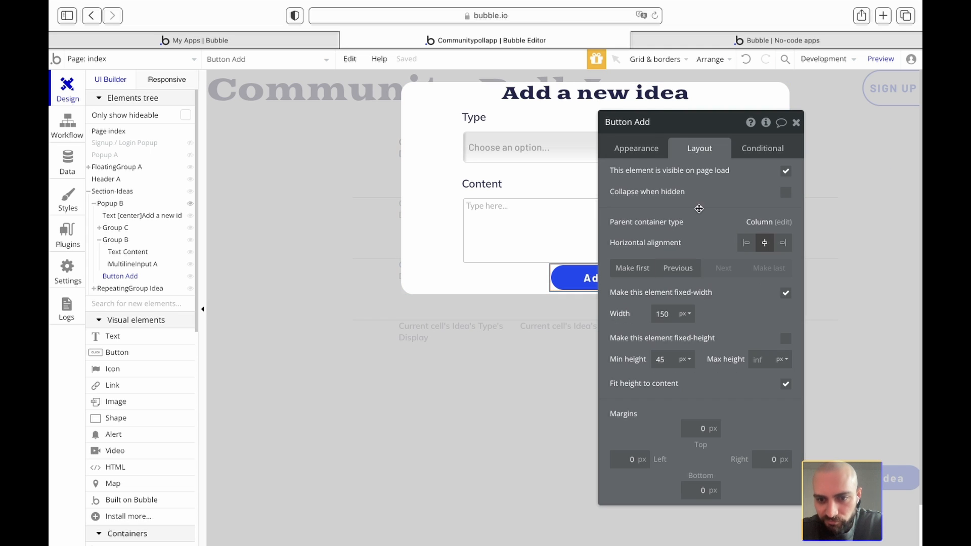
text(20)
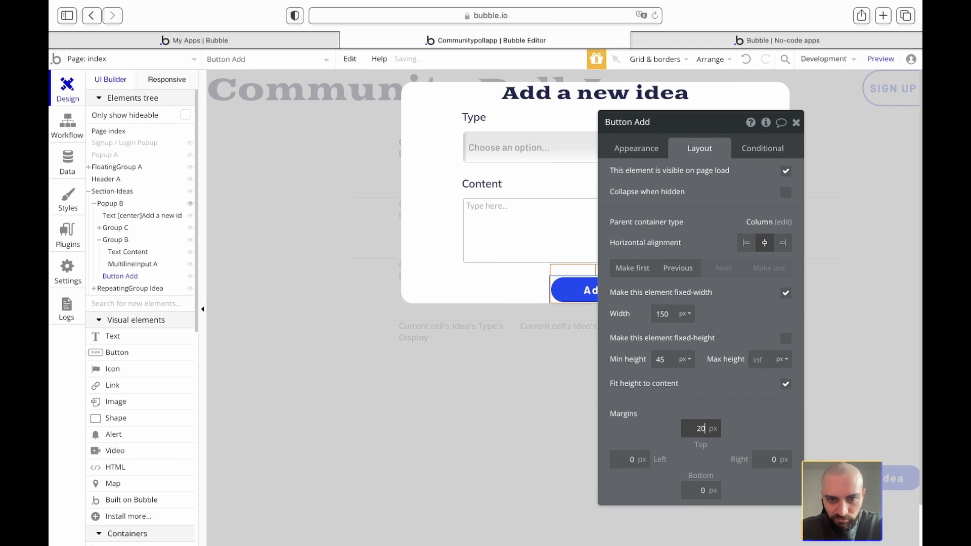
click(701, 490)
text(20)
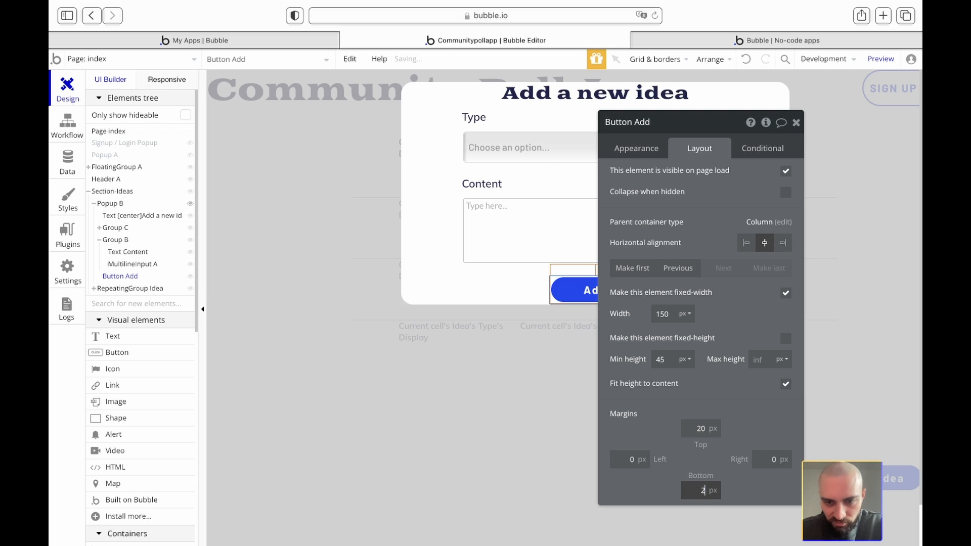
key(BackSpace)
key(BackSpace)
text(03)
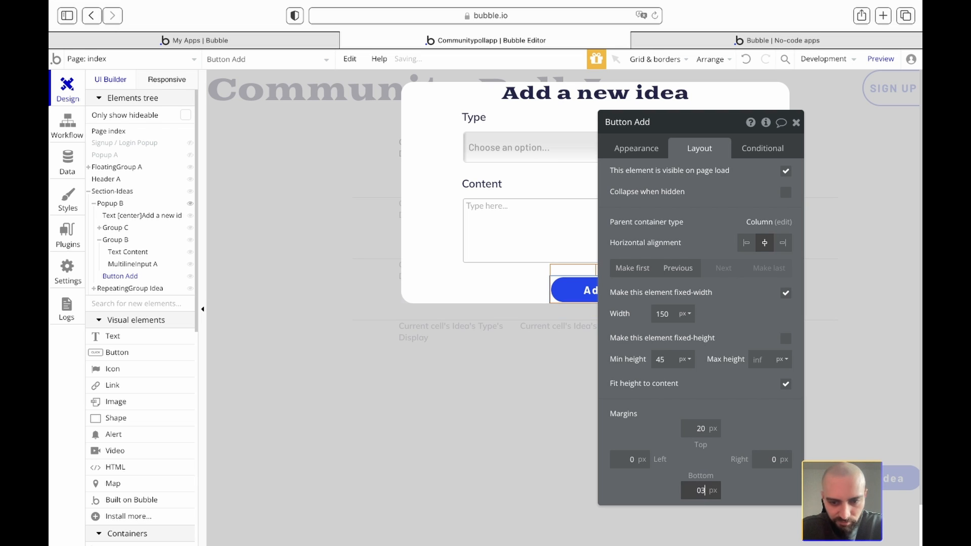
text(0)
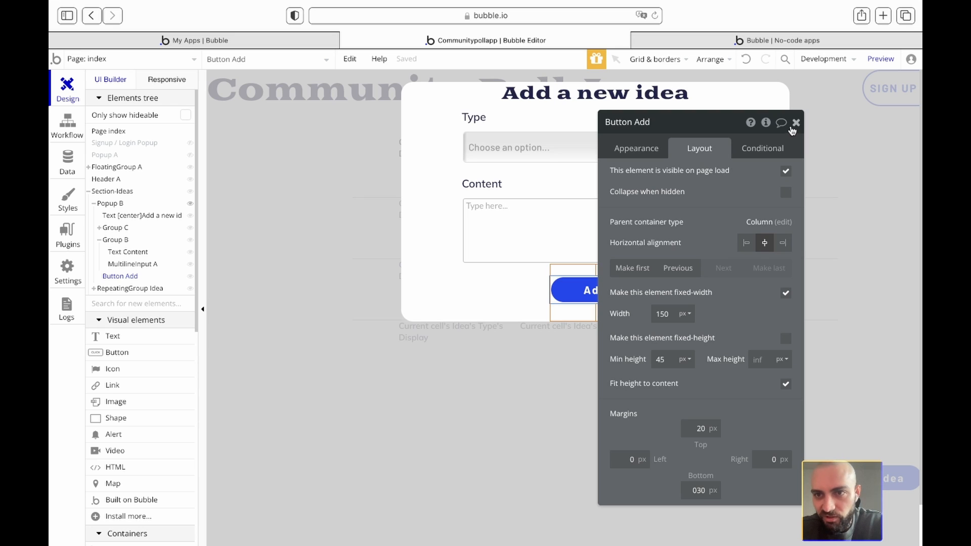
click(796, 123)
Give the "Add a new idea" title a top margin of 20 px
double_click(649, 99)
scroll(698, 252, down, 2)
click(694, 154)
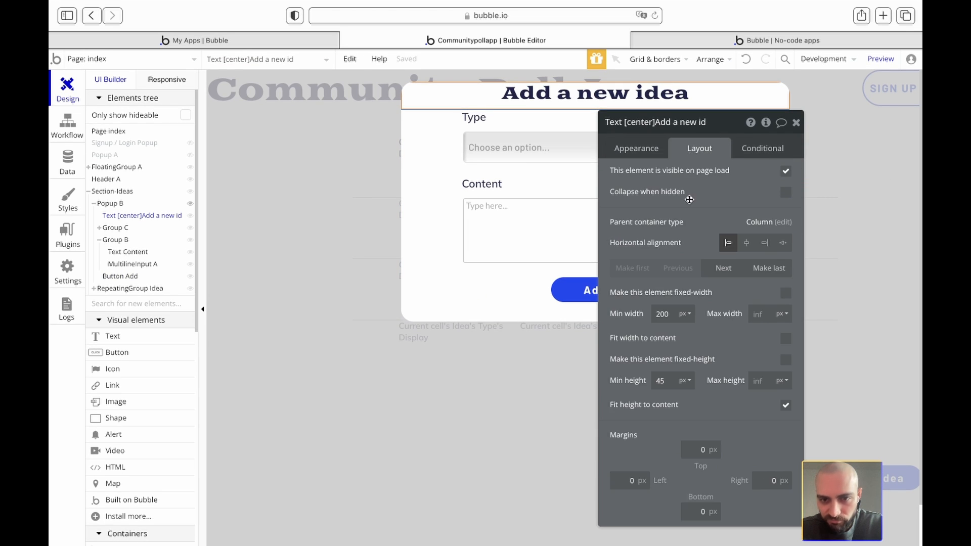
click(702, 451)
text(20)
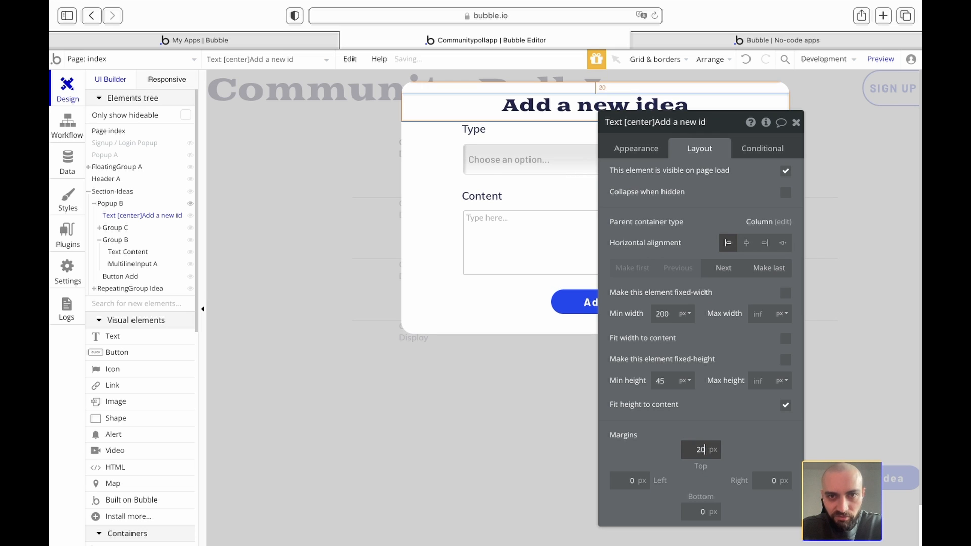
click(798, 123)
click(843, 165)
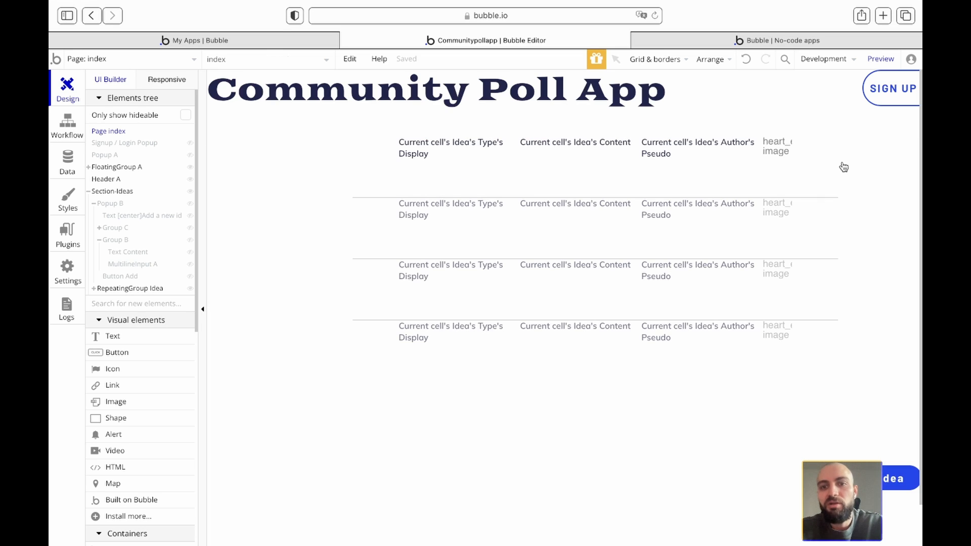
Reopen the idea popup and give its title a bottom margin of 20 px
click(109, 203)
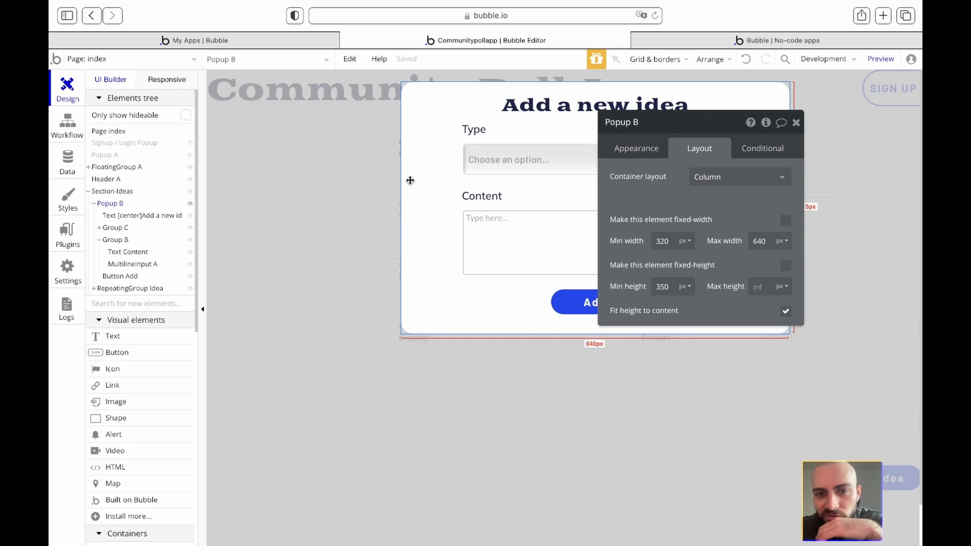
click(795, 124)
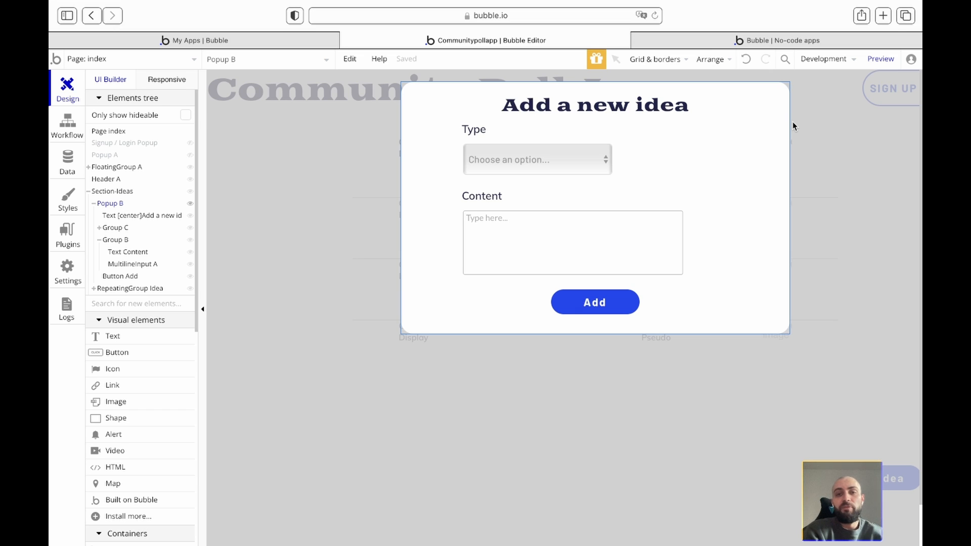
double_click(640, 111)
click(683, 150)
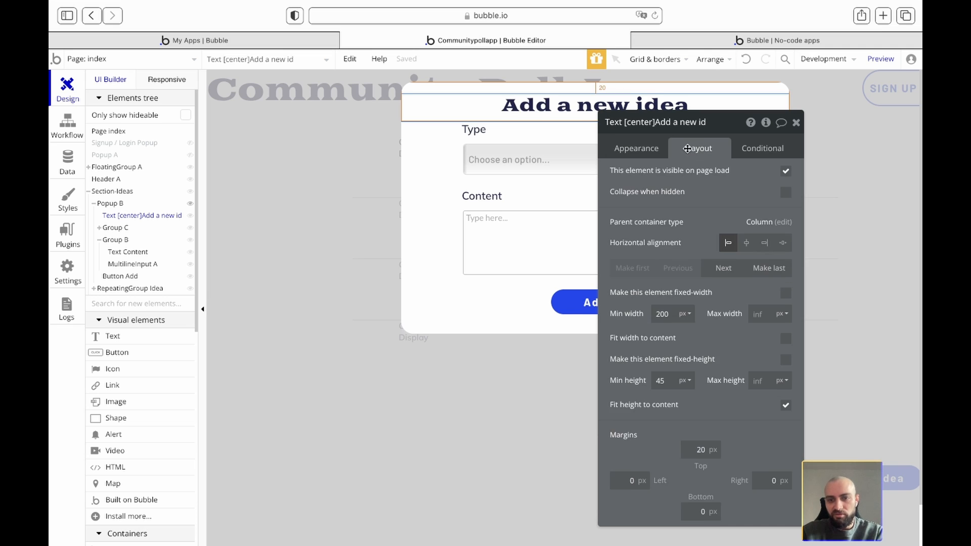
click(705, 512)
text(20)
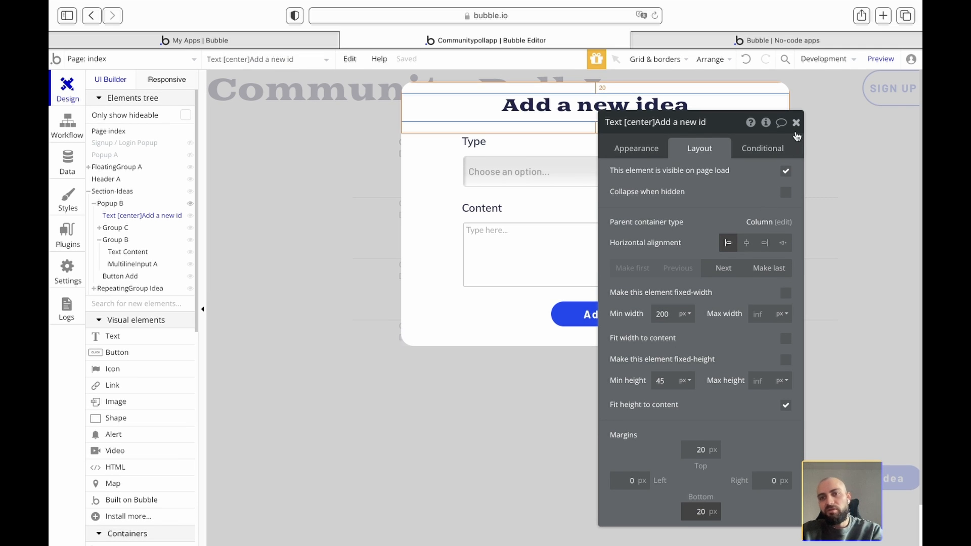
click(795, 123)
click(825, 198)
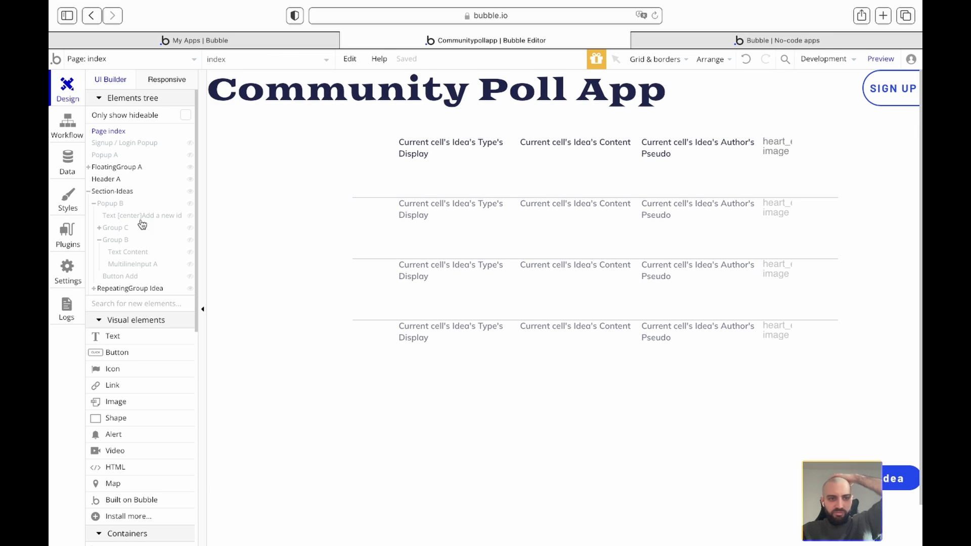
Create a workflow for the popup's "Add" button with a Create a new thing action
click(120, 205)
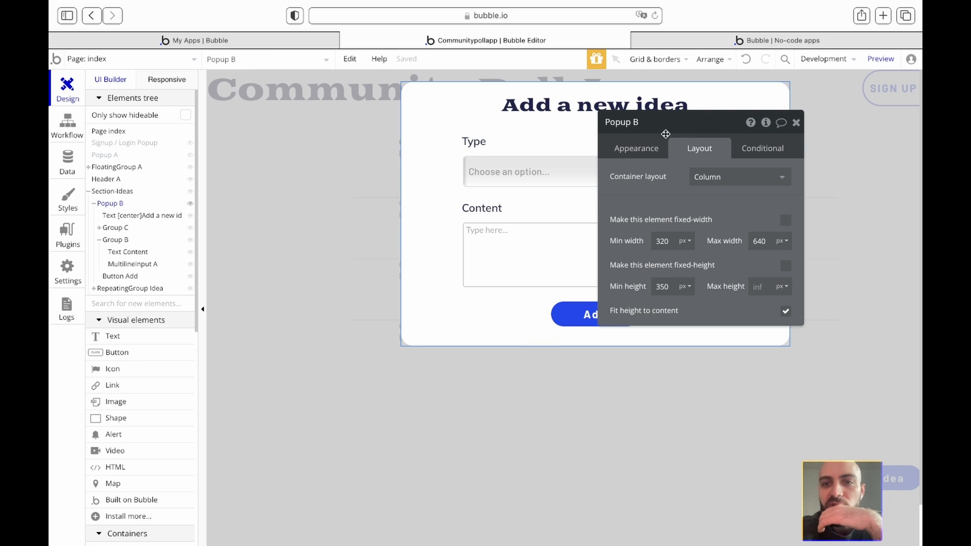
click(796, 124)
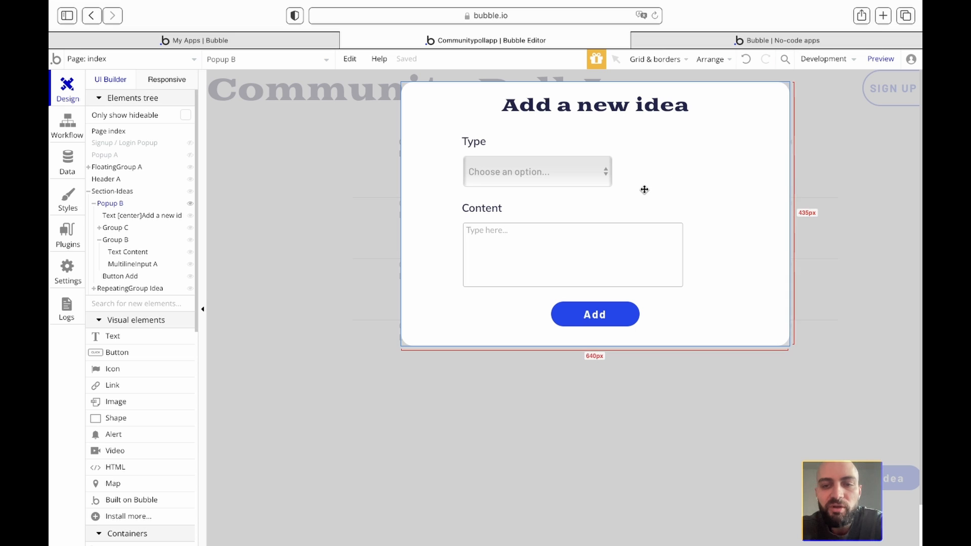
double_click(601, 315)
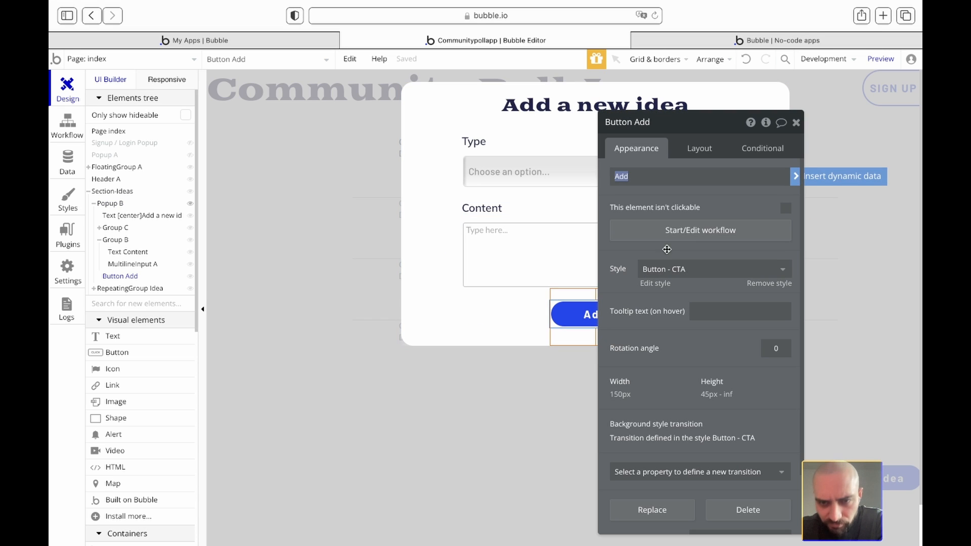
click(670, 231)
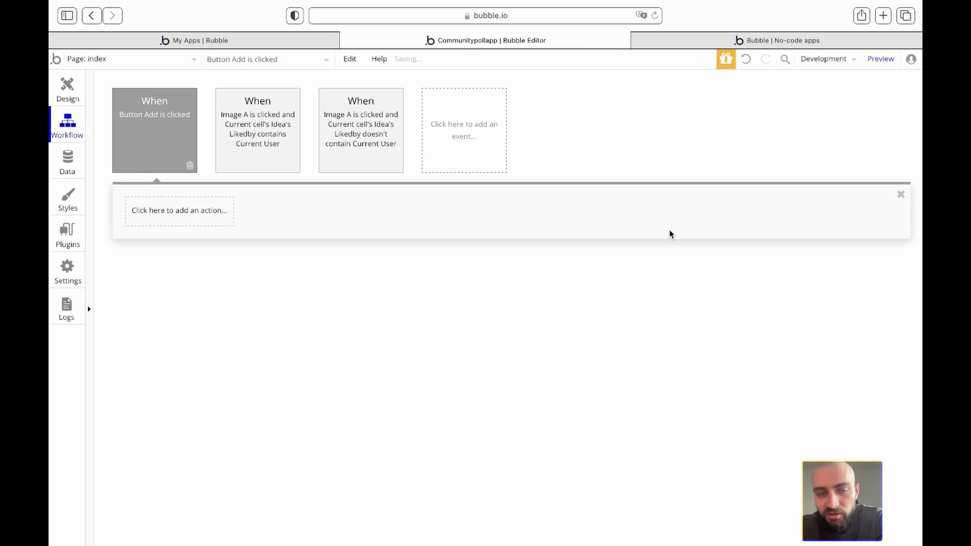
click(178, 217)
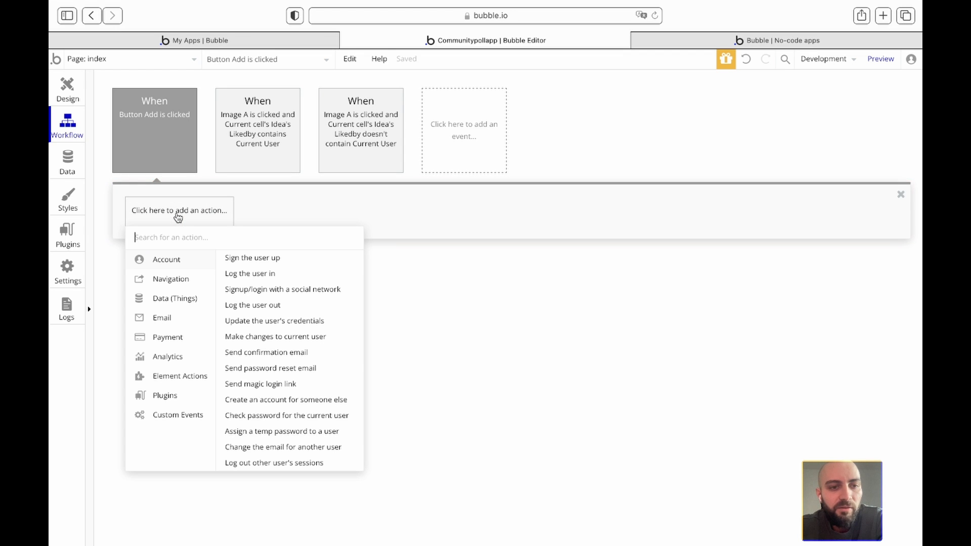
mouse_move(176, 298)
click(247, 263)
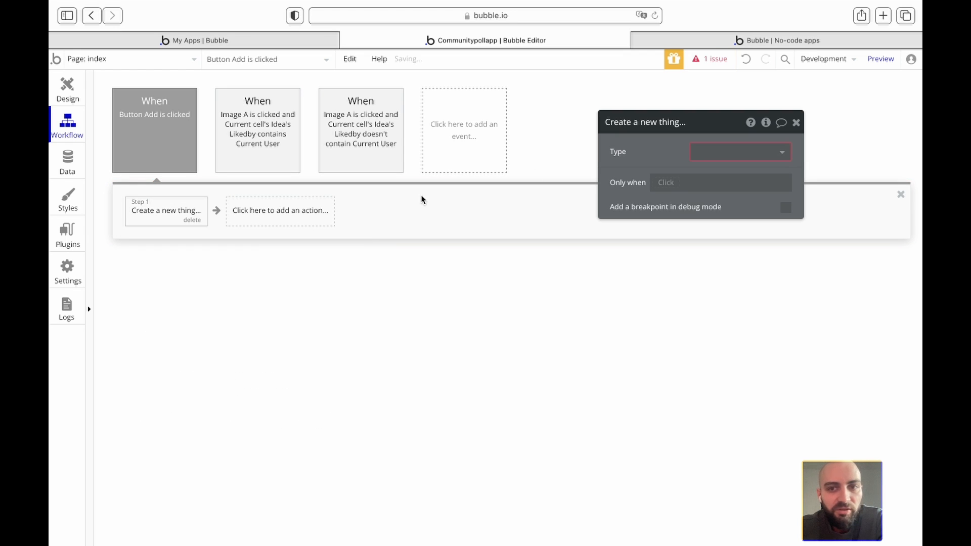
Set the Create a new thing action's type to Idea and add an empty field entry to it
click(724, 156)
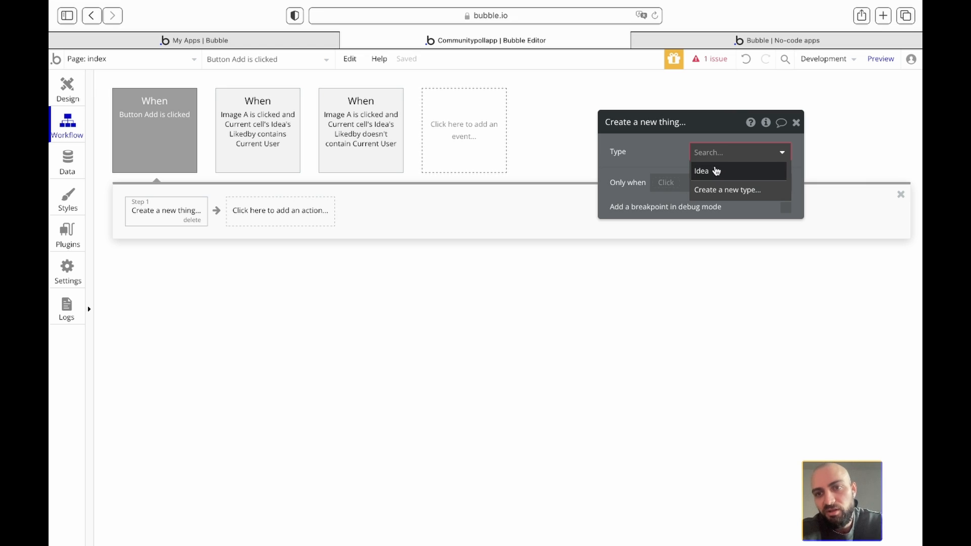
click(714, 170)
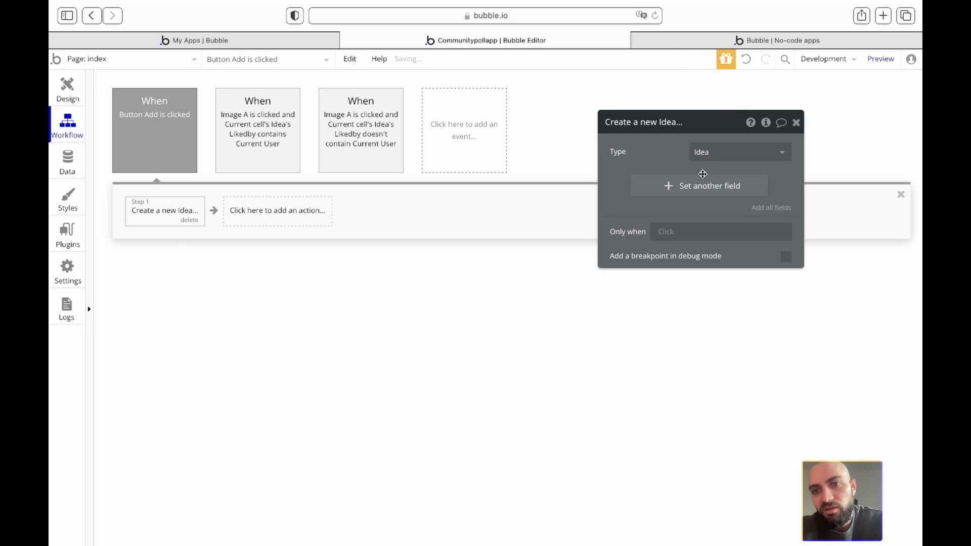
click(670, 189)
click(622, 182)
click(634, 159)
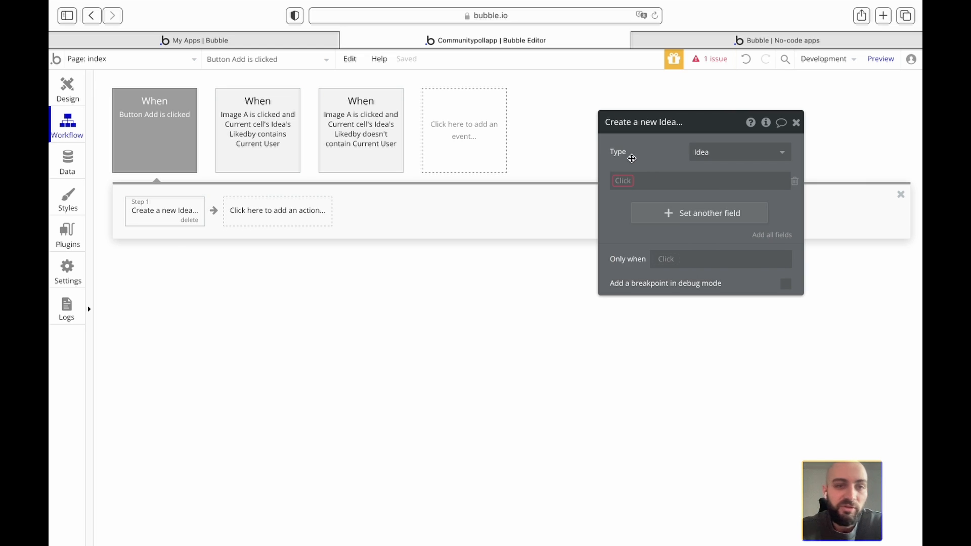
Return to the page design and rename the popup's type dropdown element to "Dropdown type"
click(68, 90)
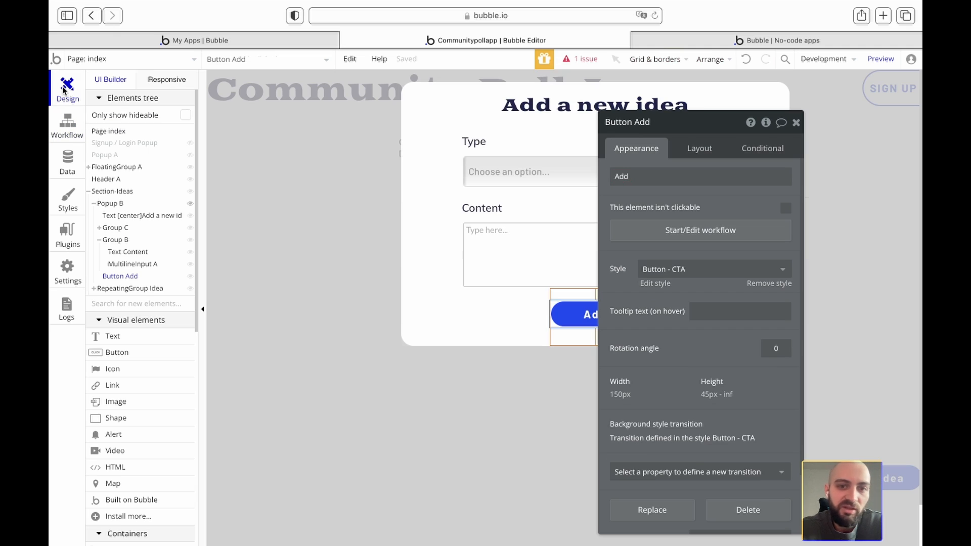
click(505, 170)
double_click(652, 124)
triple_click(651, 123)
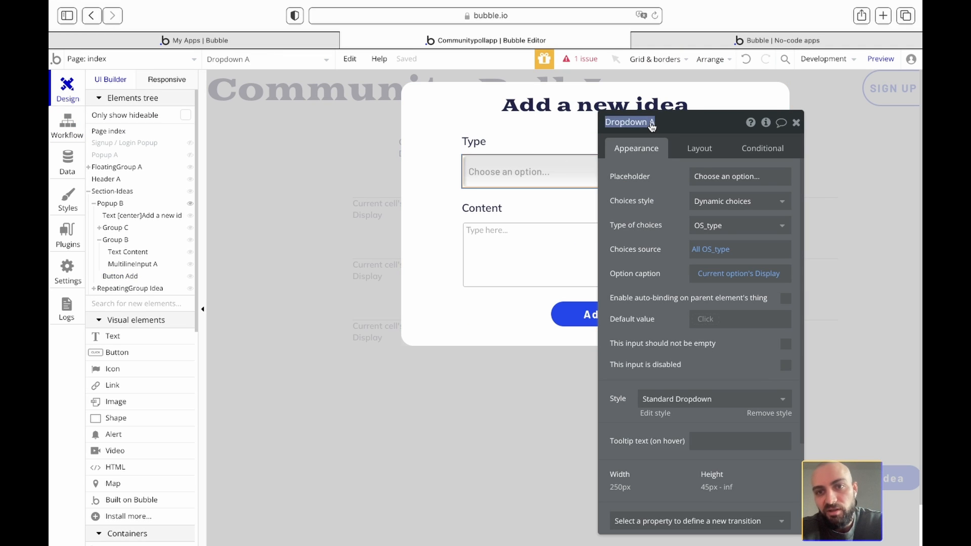
text(Dropdown)
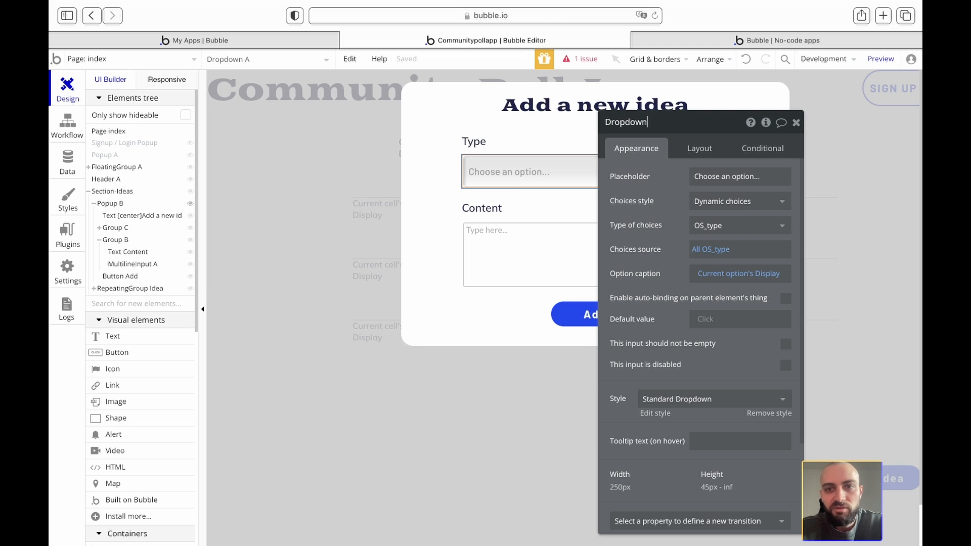
text( type)
key(Return)
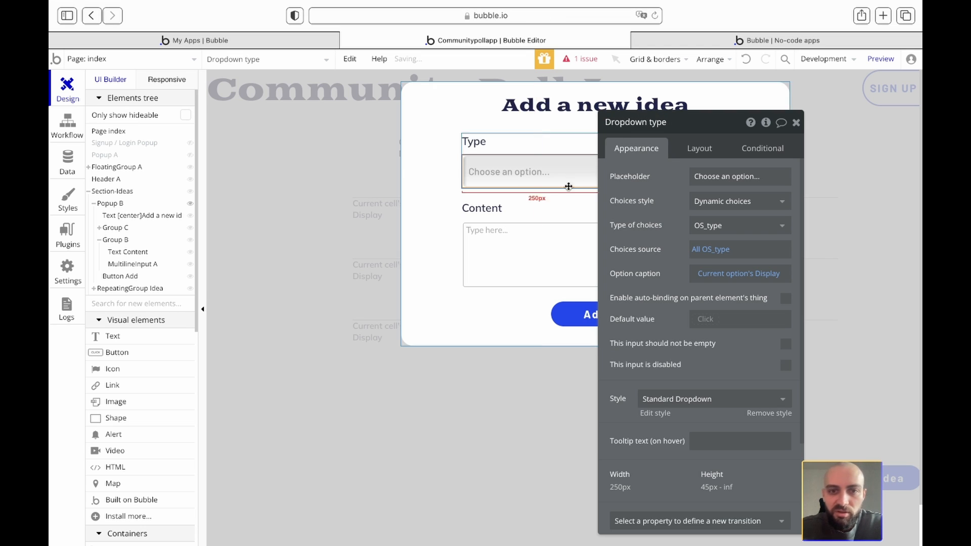
Rename the multiline input element to "Multiline Content" and reopen the "Add" button's workflow
click(531, 245)
triple_click(655, 124)
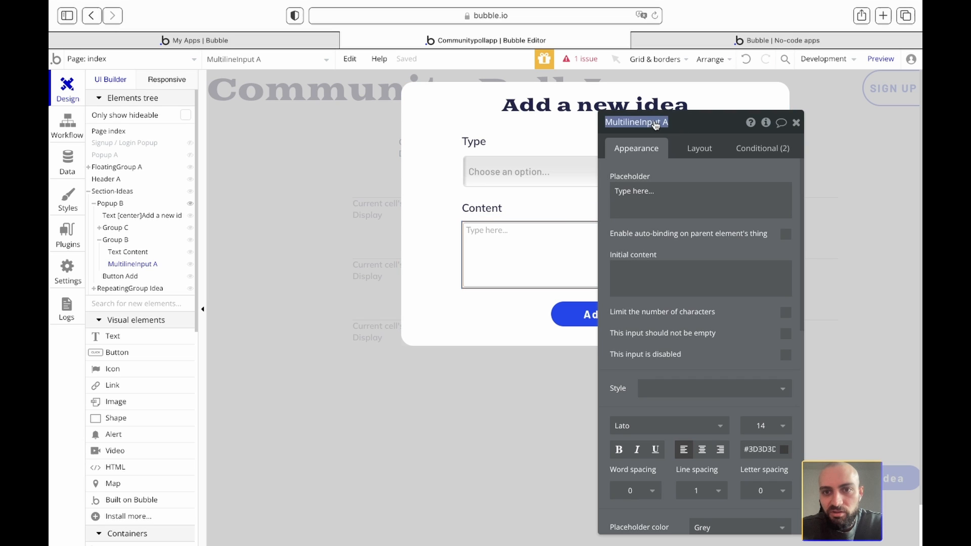
text(Multili)
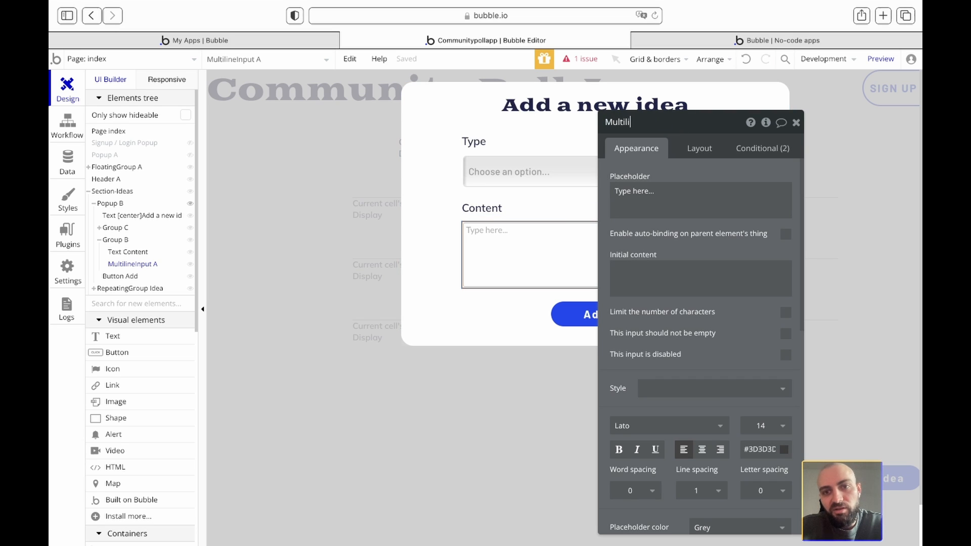
text(ne Content)
key(Return)
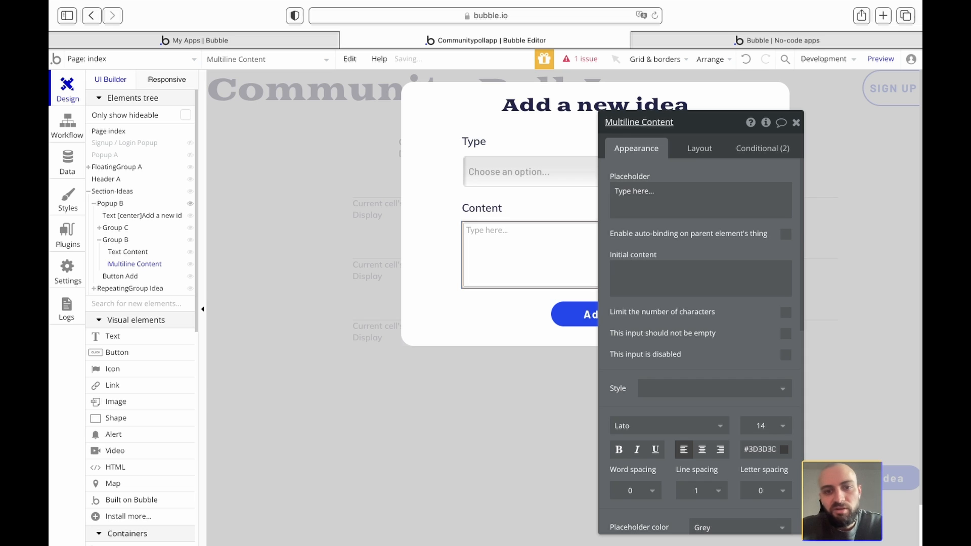
click(586, 314)
click(685, 230)
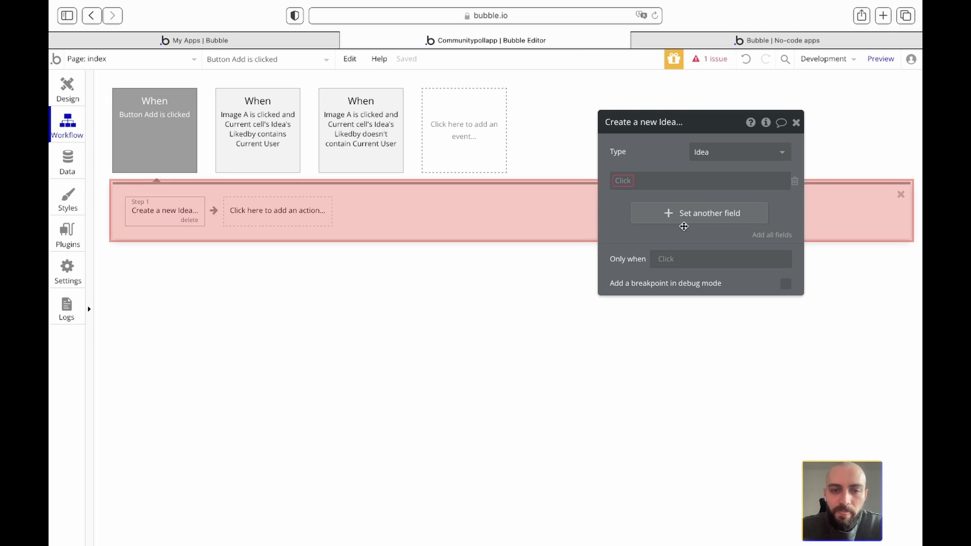
Set the new Idea's Content field to Multiline Content's value in the create action
click(622, 183)
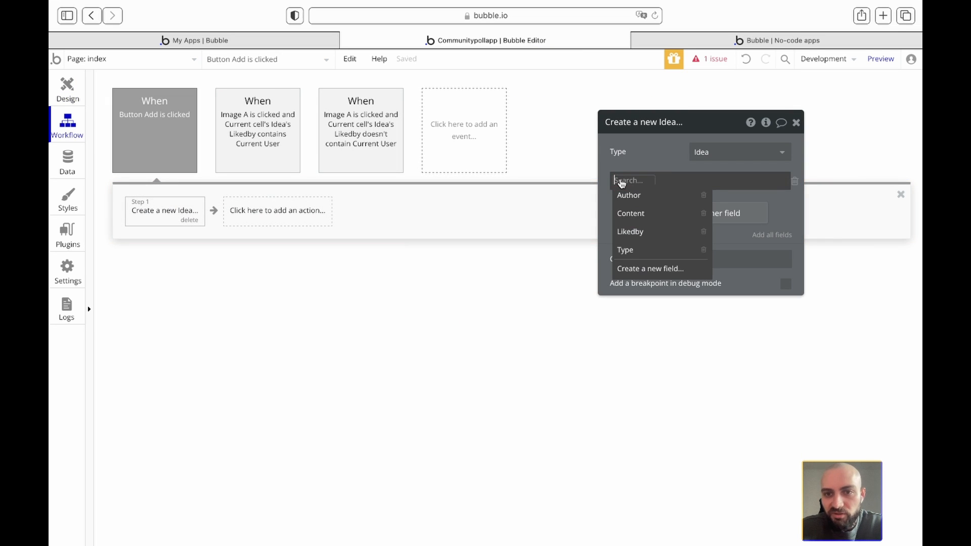
click(640, 214)
click(657, 181)
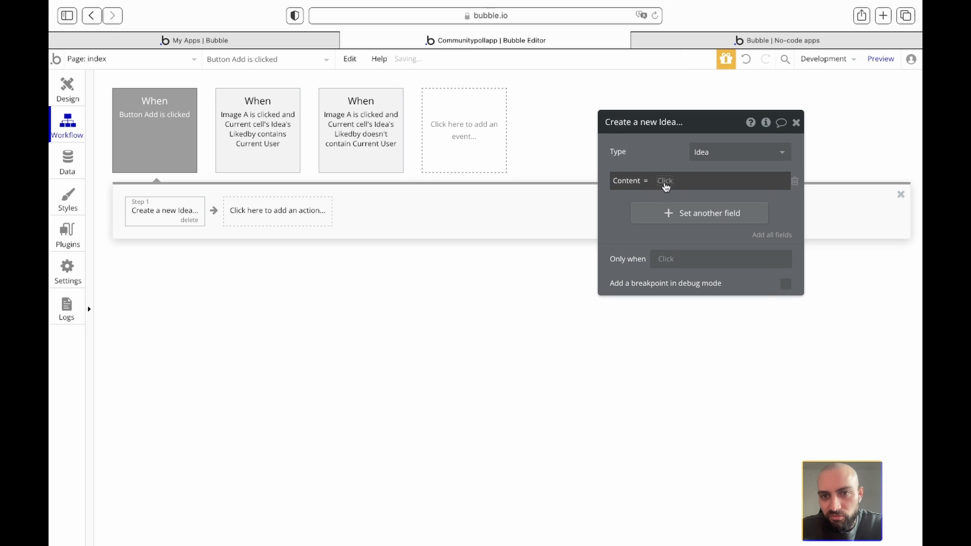
text(mu)
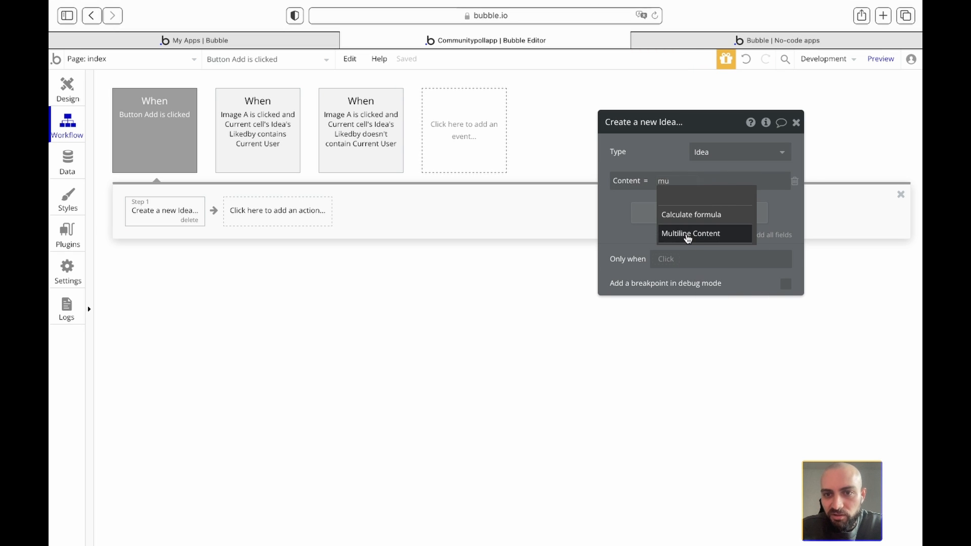
click(686, 238)
click(739, 197)
Add a Type field to the create action and set it to Dropdown type's value
click(667, 216)
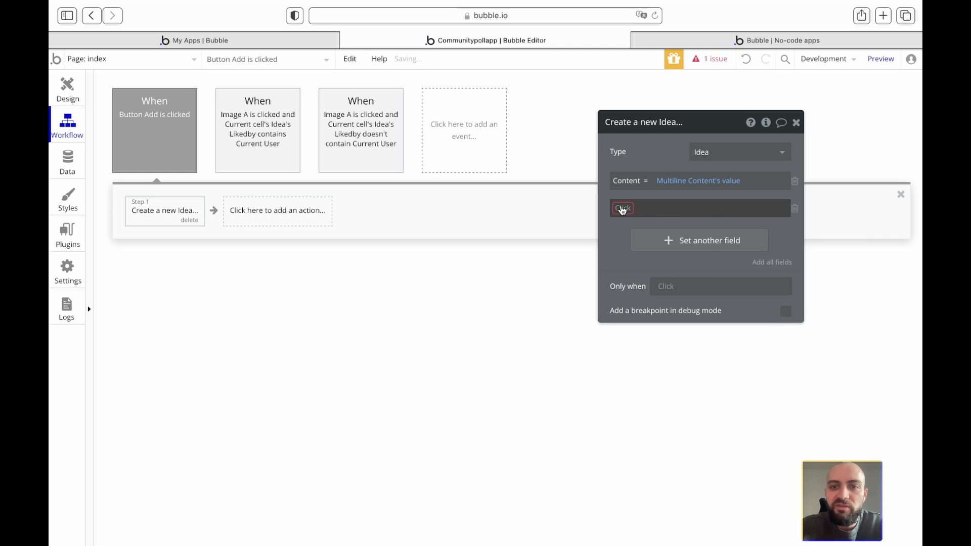
click(621, 209)
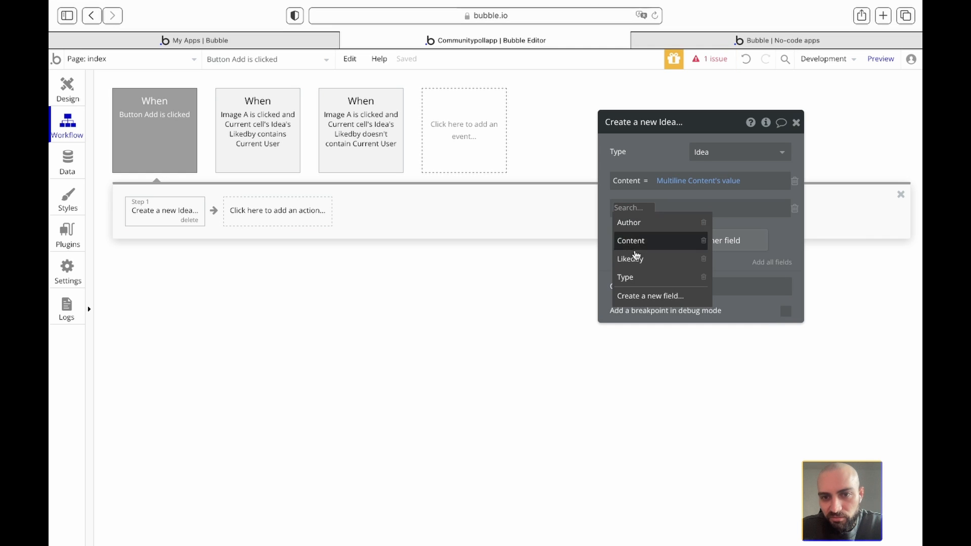
click(633, 279)
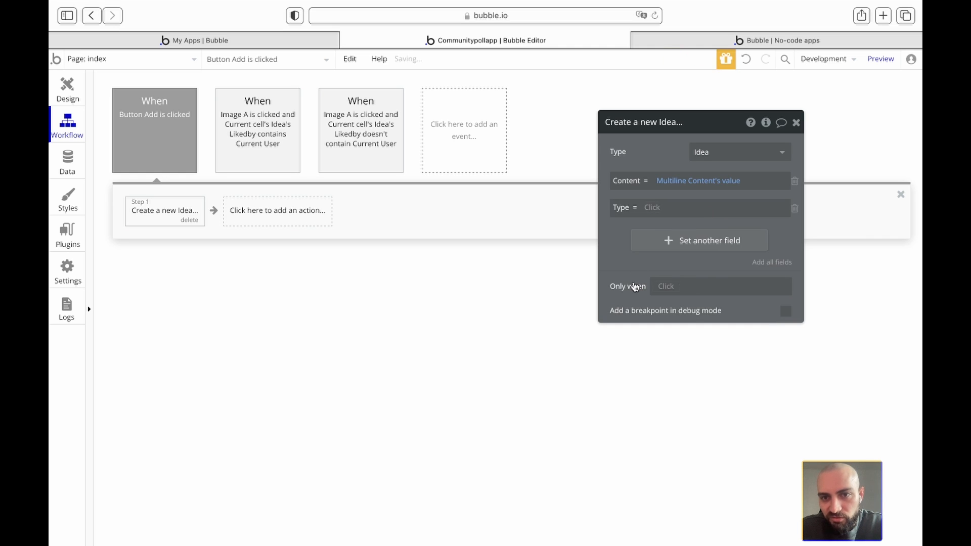
click(656, 217)
text(drop)
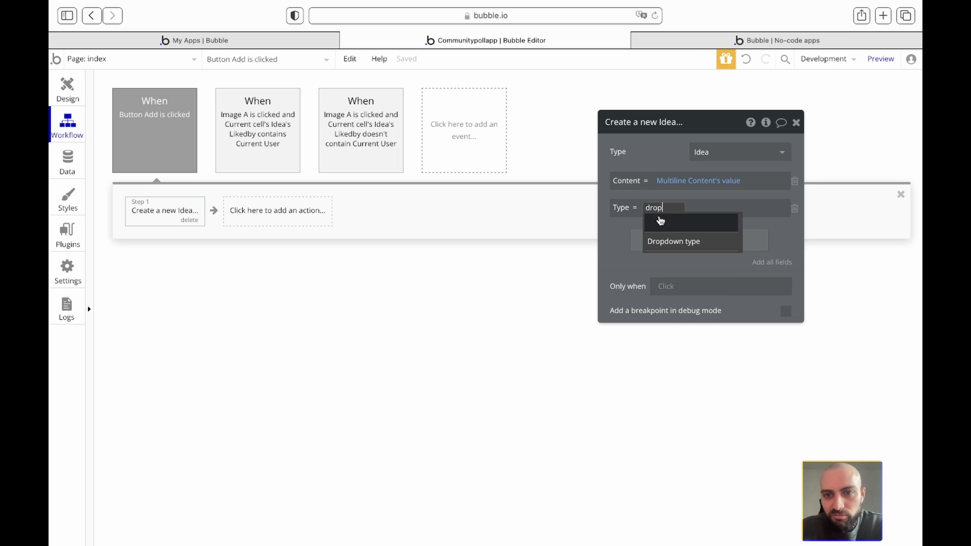
click(657, 243)
click(713, 222)
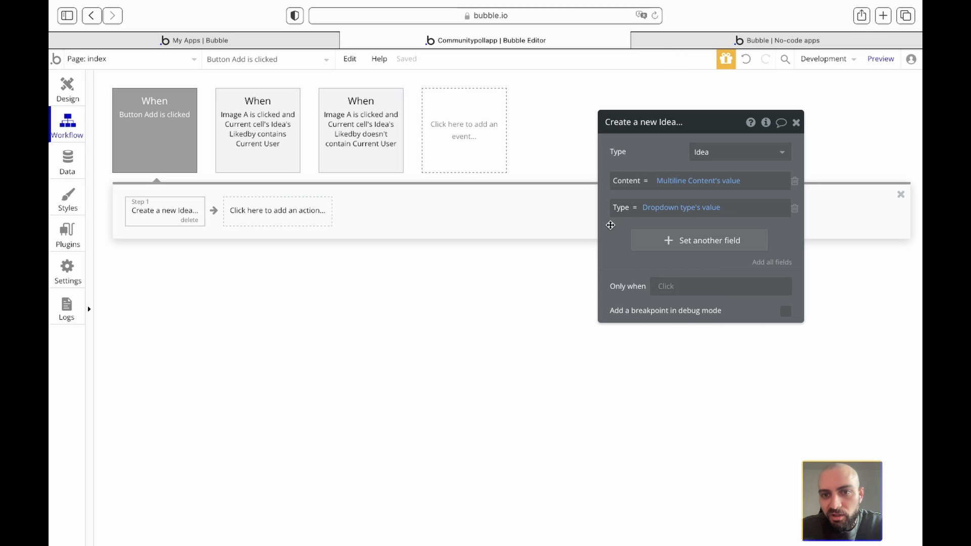
Add an Author field to the create action and set it to Current User
click(658, 248)
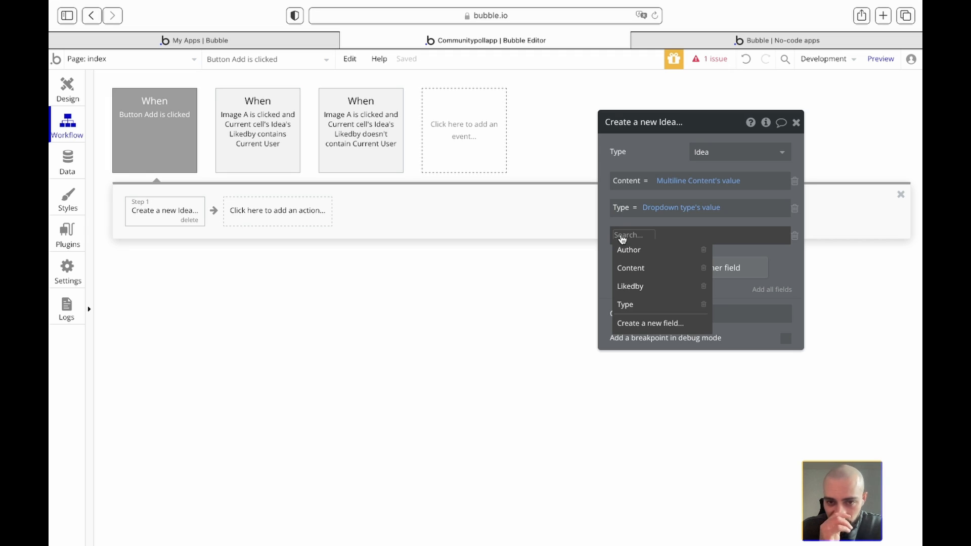
click(629, 250)
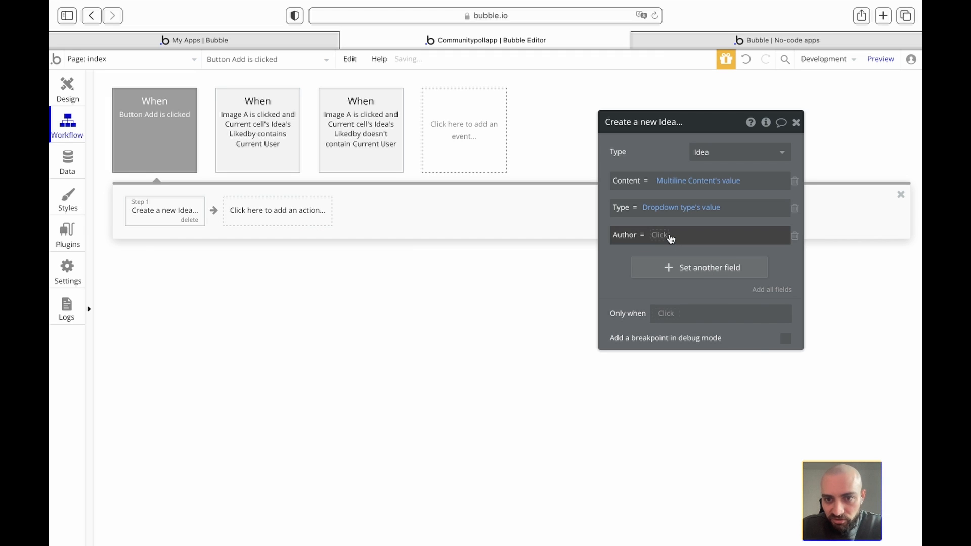
click(671, 238)
click(674, 286)
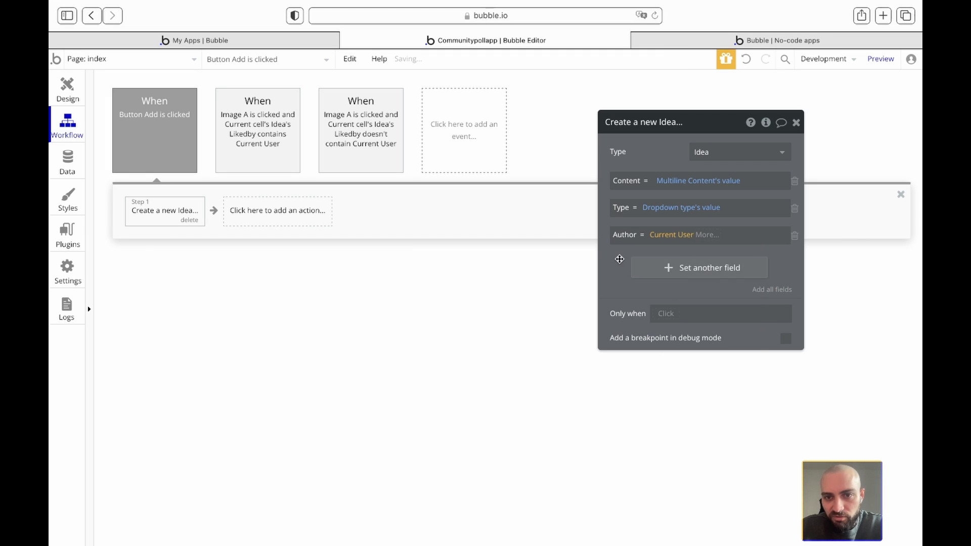
click(654, 269)
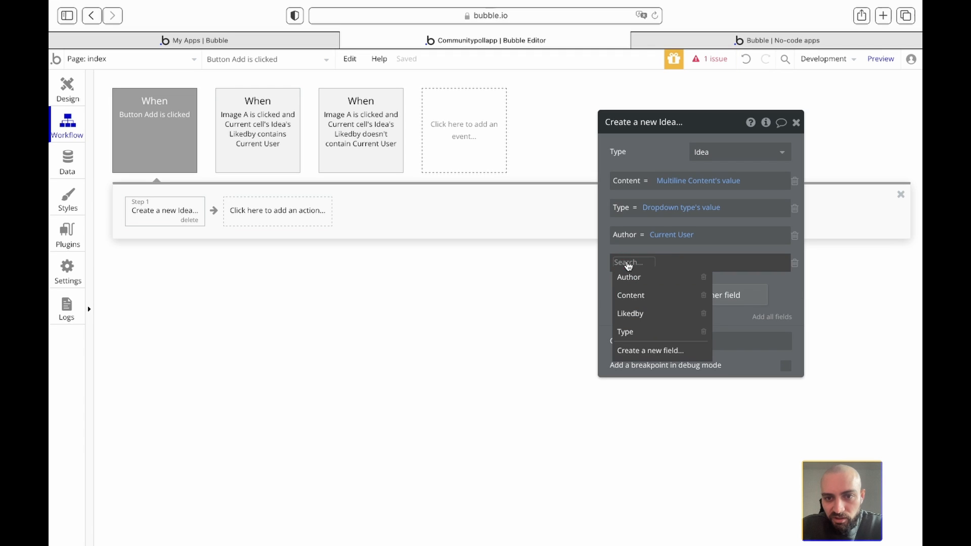
click(630, 313)
click(652, 263)
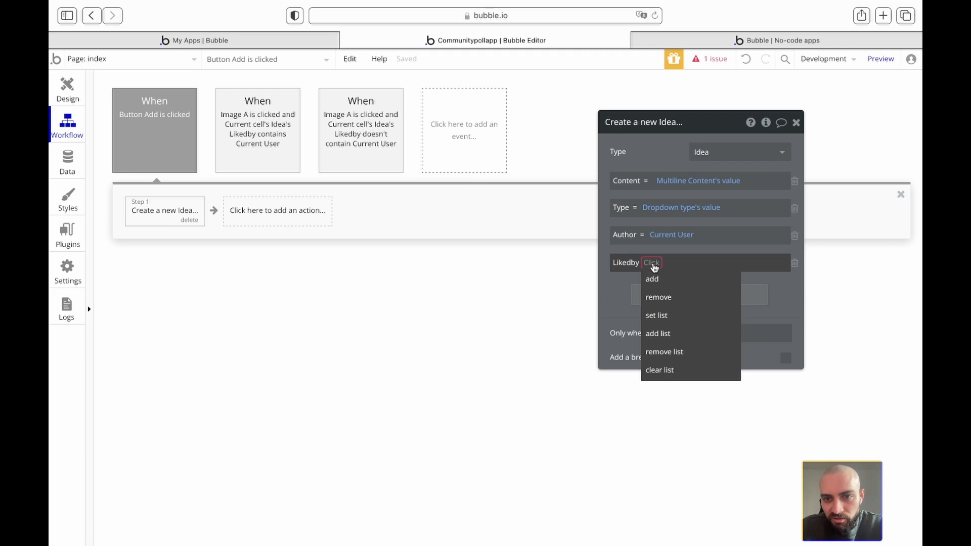
click(667, 317)
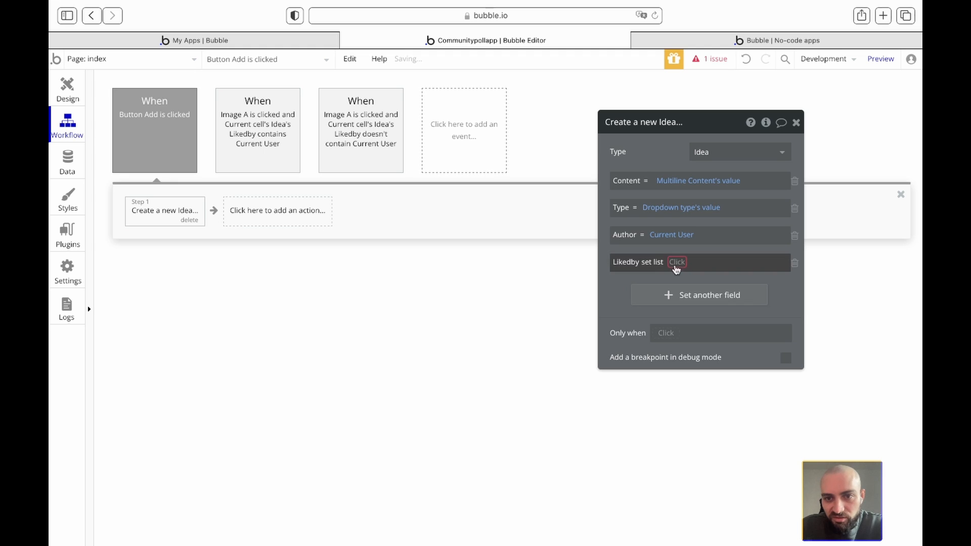
click(795, 263)
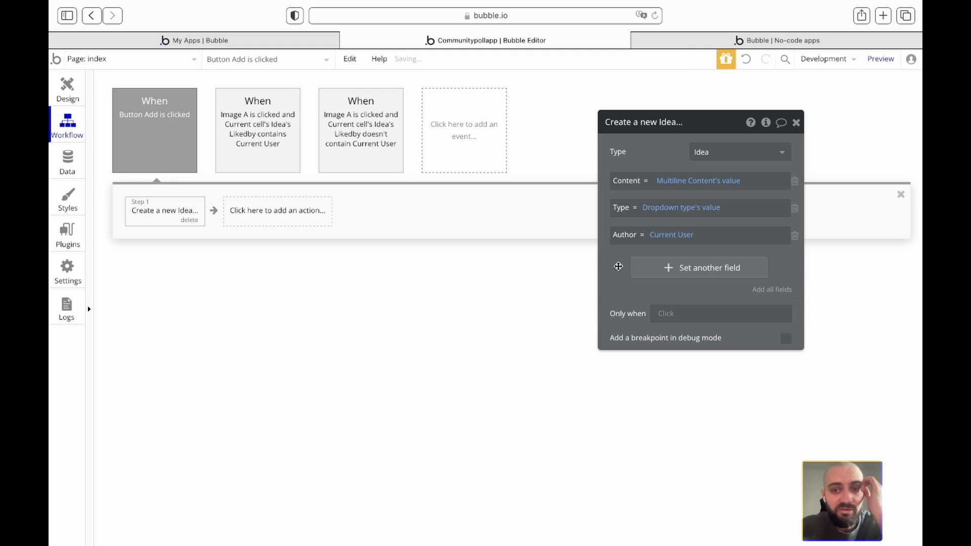
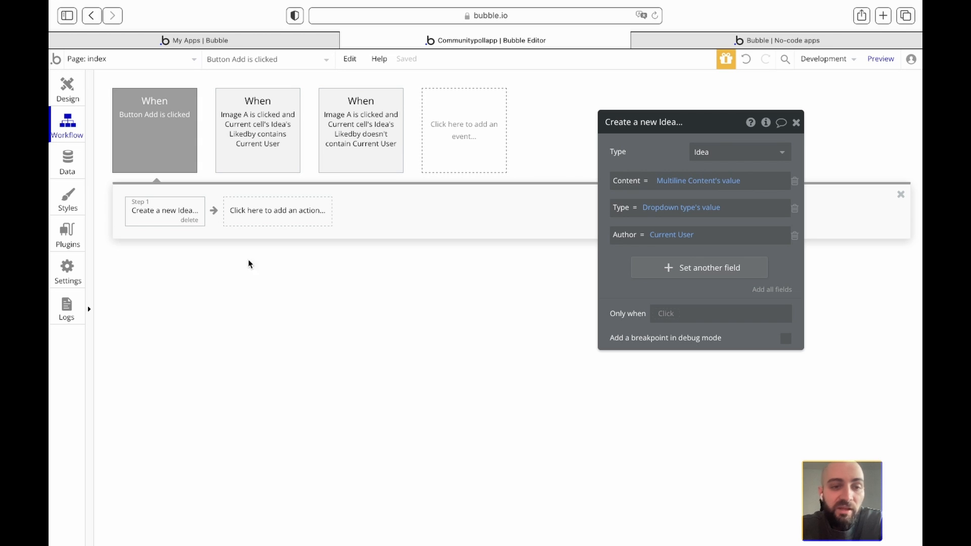
Add a Hide element action after the Create a new Idea step in the "Add" button's workflow
click(272, 210)
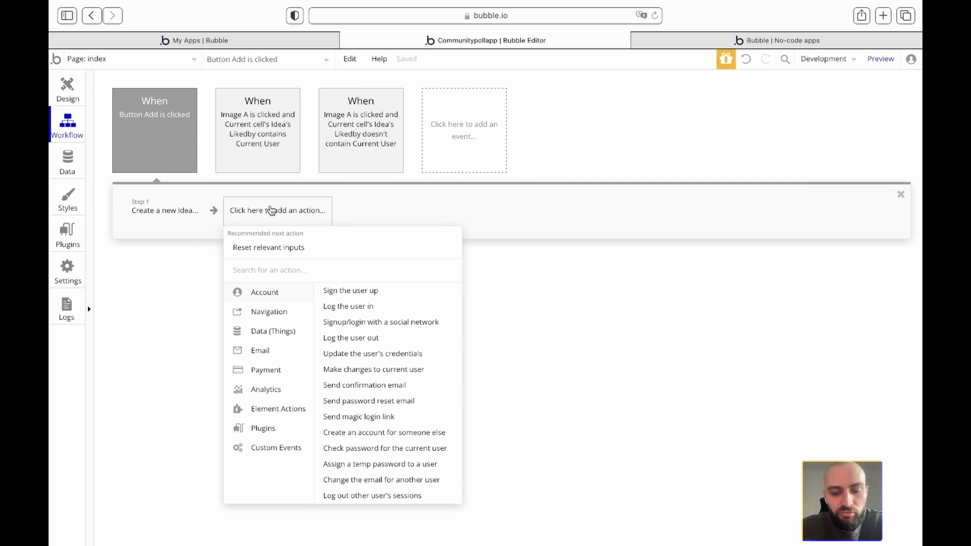
text(hide)
click(256, 289)
click(728, 151)
text(pop)
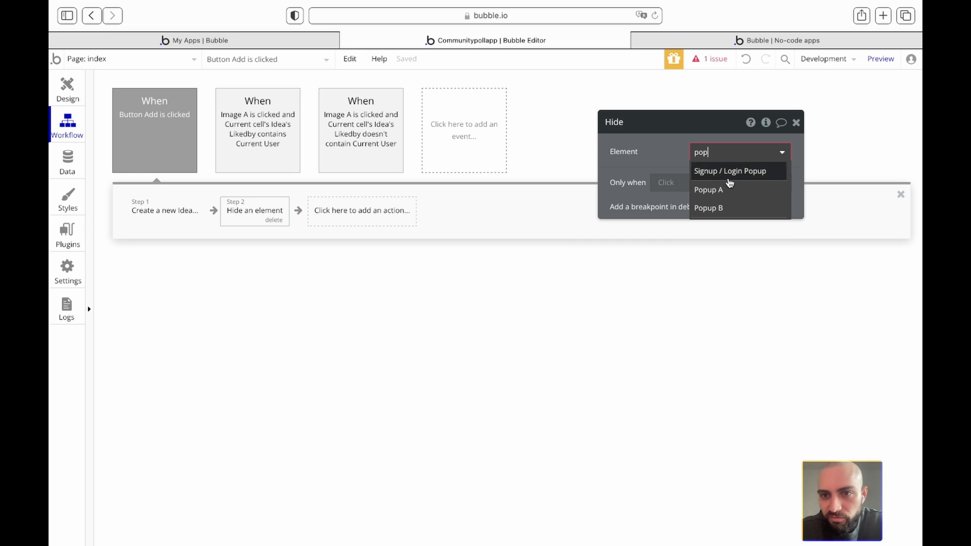
click(796, 122)
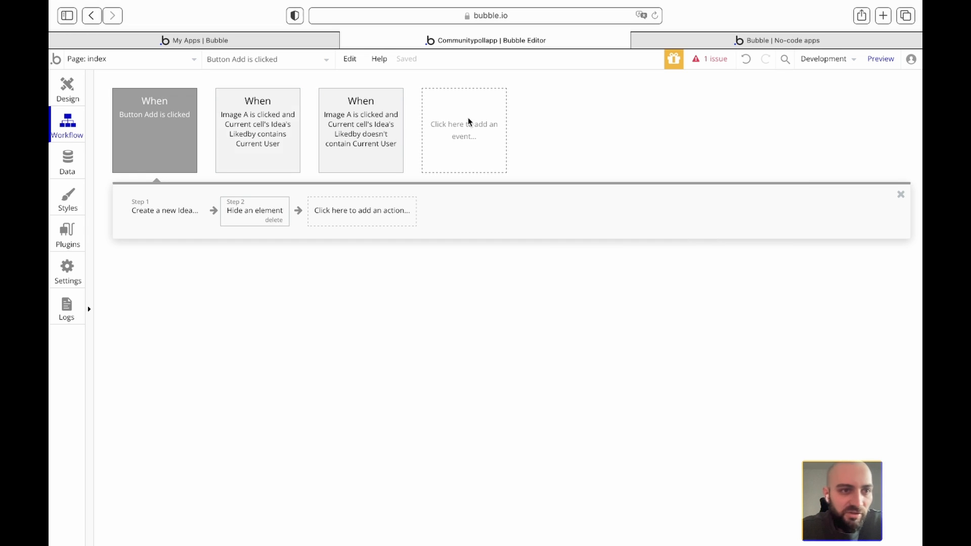
Return to the page design and rename Popup B to "Popup new idea"
click(70, 90)
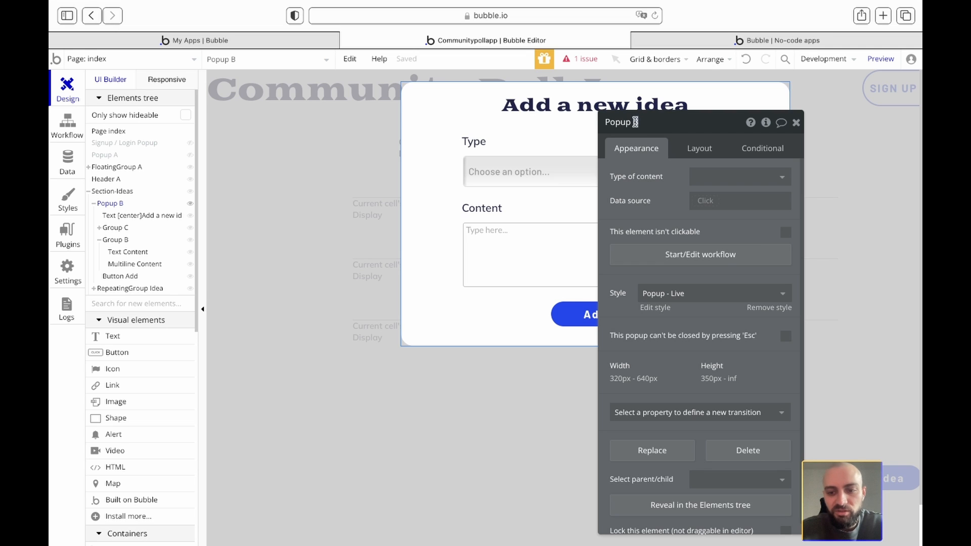
text(ea)
key(Return)
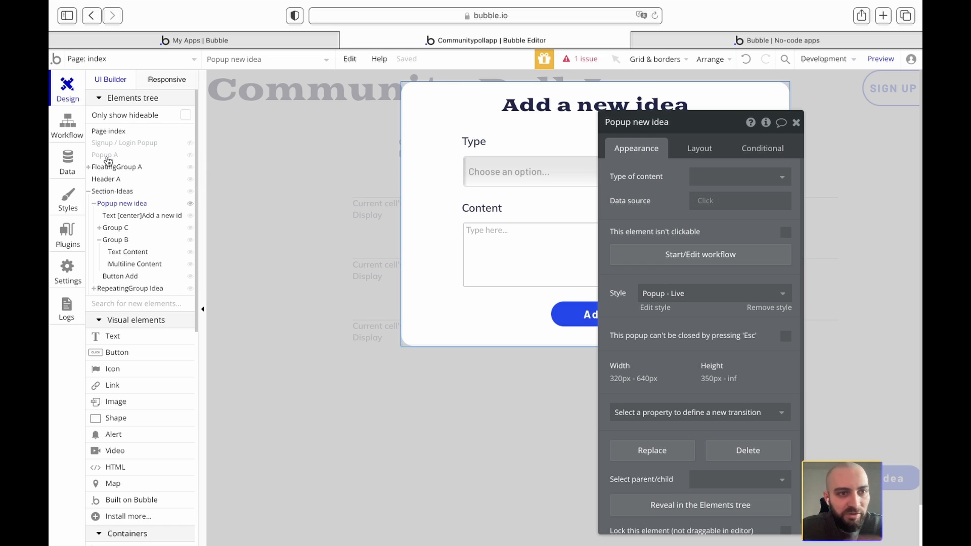
Delete the empty Popup A element from the index page
click(108, 156)
right_click(107, 158)
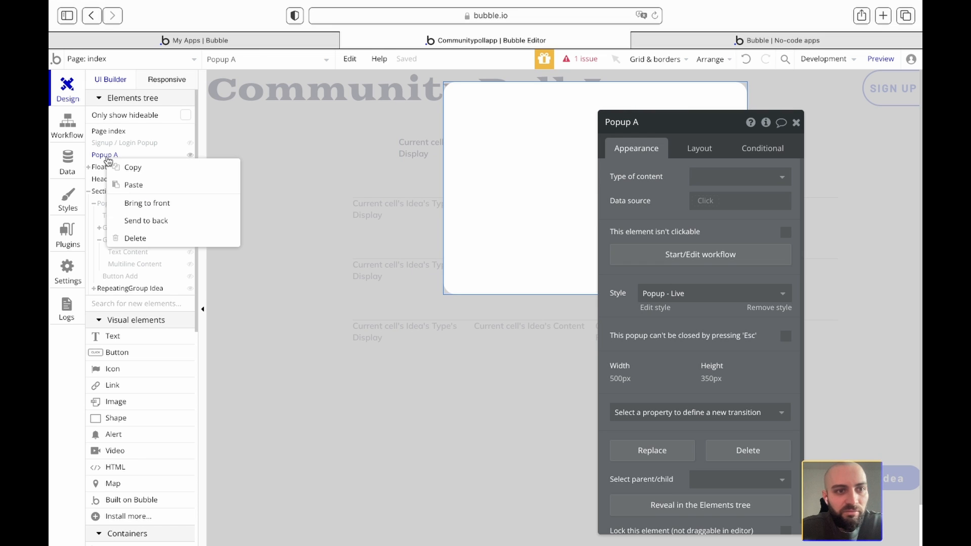
click(135, 238)
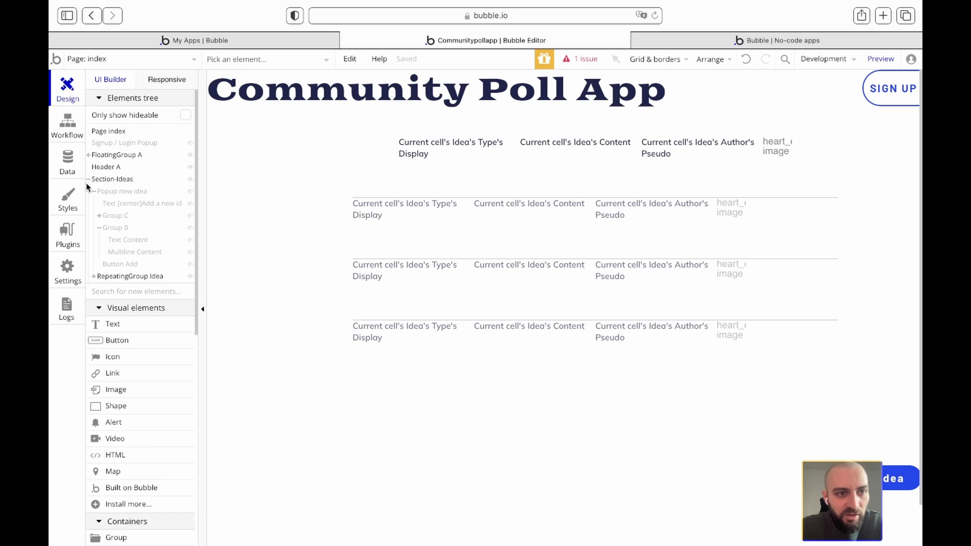
Reopen the "Add" button's workflow and set the Hide action's element to Popup new idea
click(66, 129)
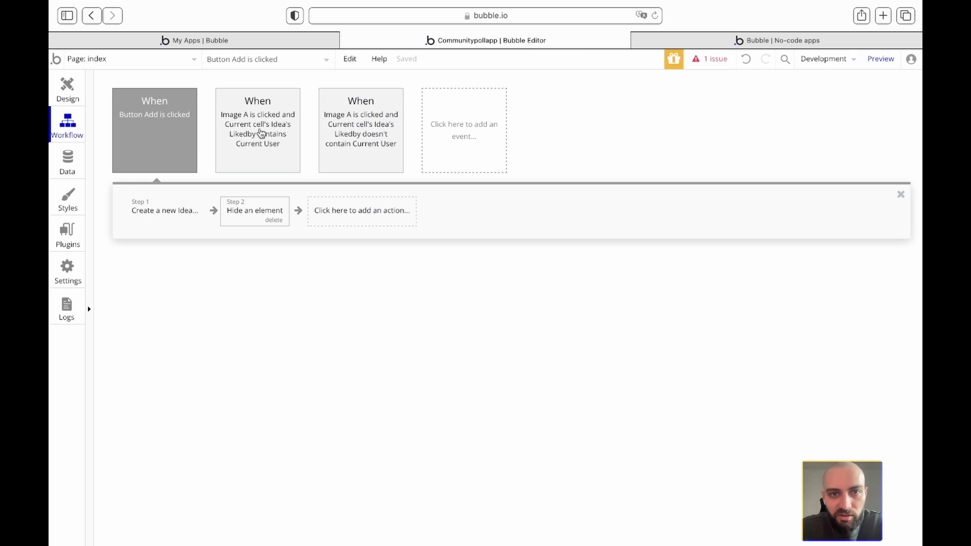
click(170, 141)
click(165, 208)
click(261, 214)
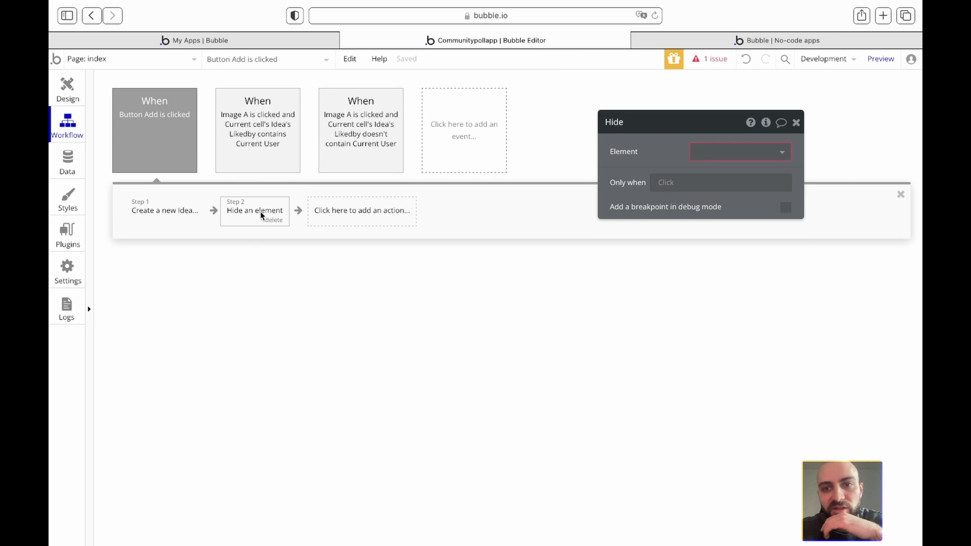
click(733, 153)
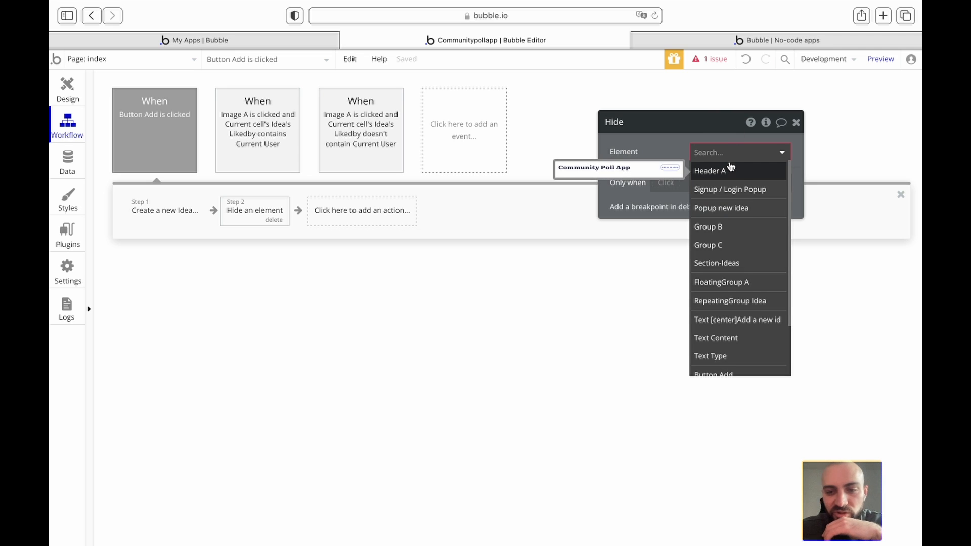
click(729, 208)
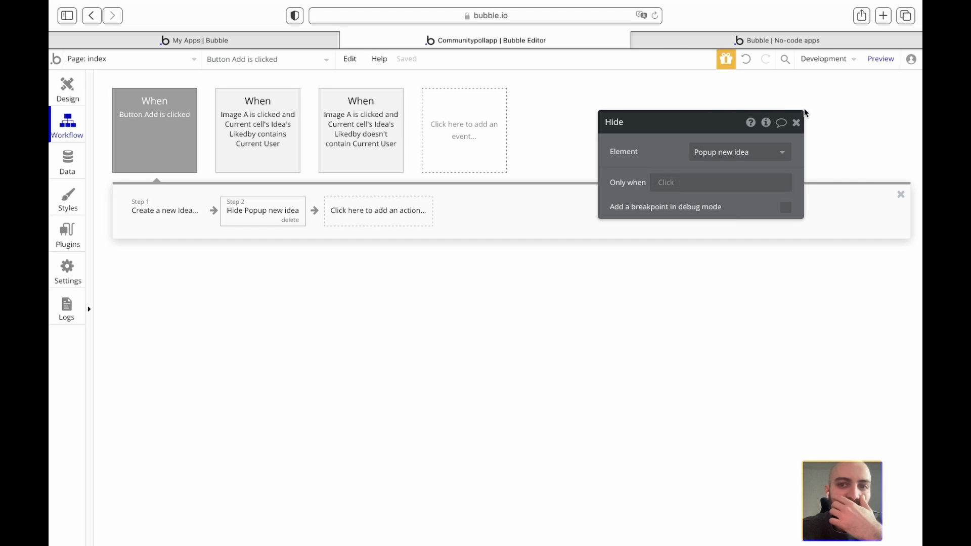
click(797, 123)
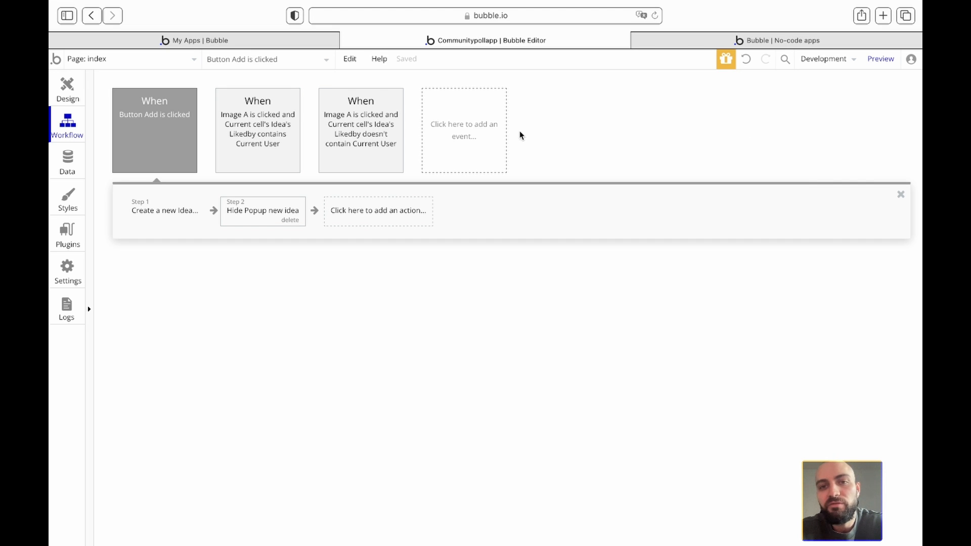
Create a workflow event for when a popup is closed, with Popup new idea as its element
click(472, 138)
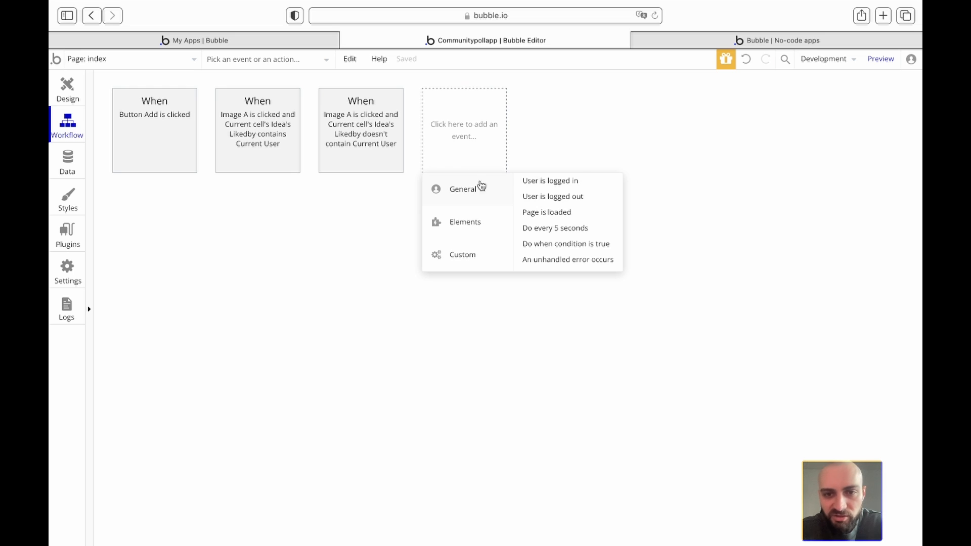
mouse_move(486, 228)
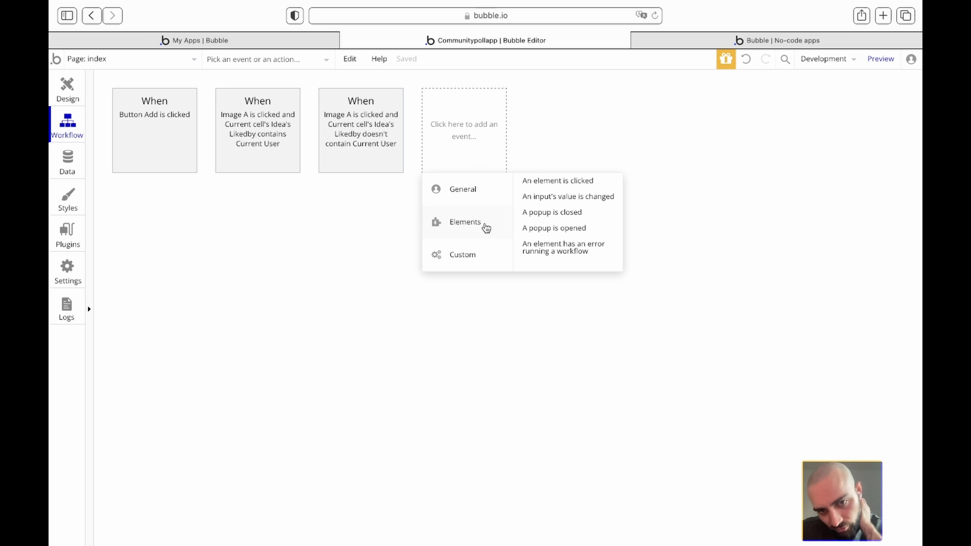
click(548, 213)
click(719, 153)
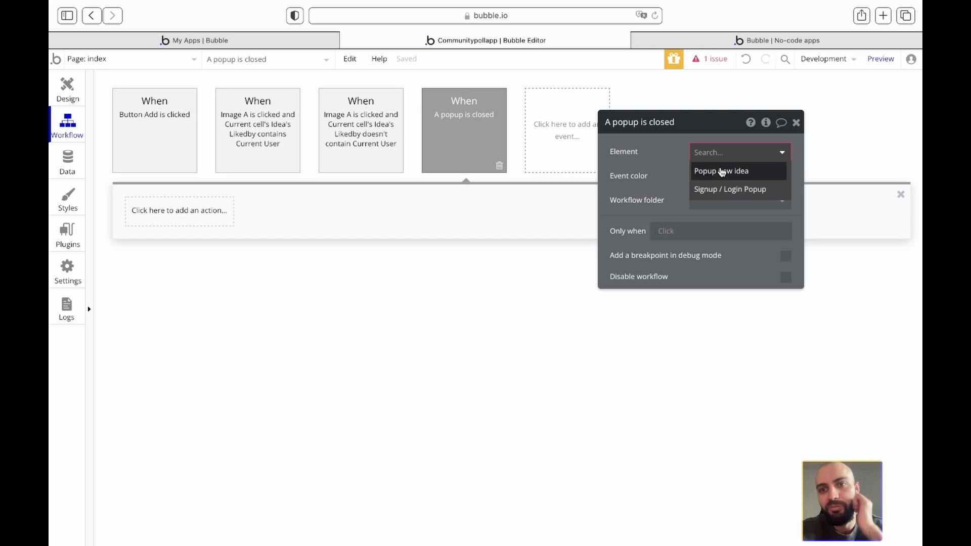
click(722, 172)
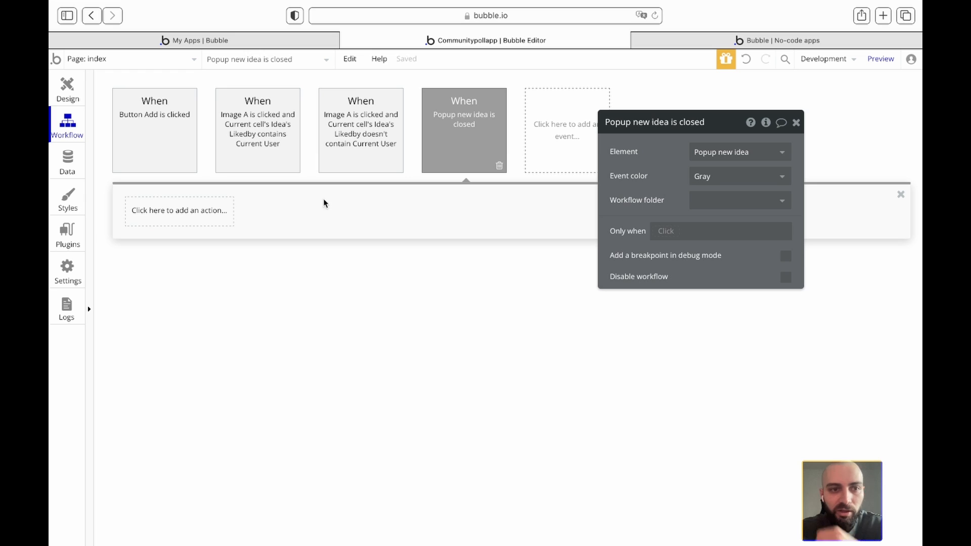
Add a Reset data action for Popup new idea to the popup-closed workflow
click(183, 221)
mouse_move(187, 381)
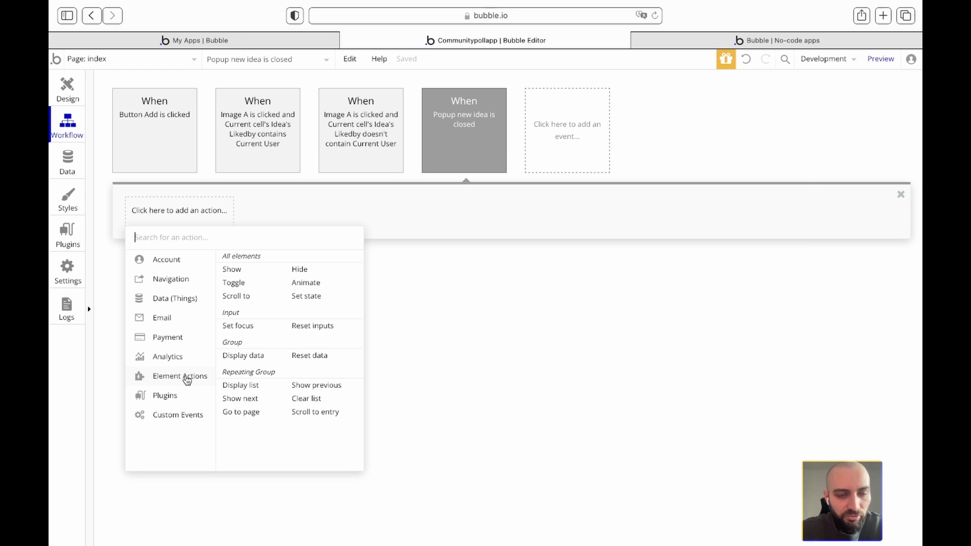
click(304, 356)
click(728, 151)
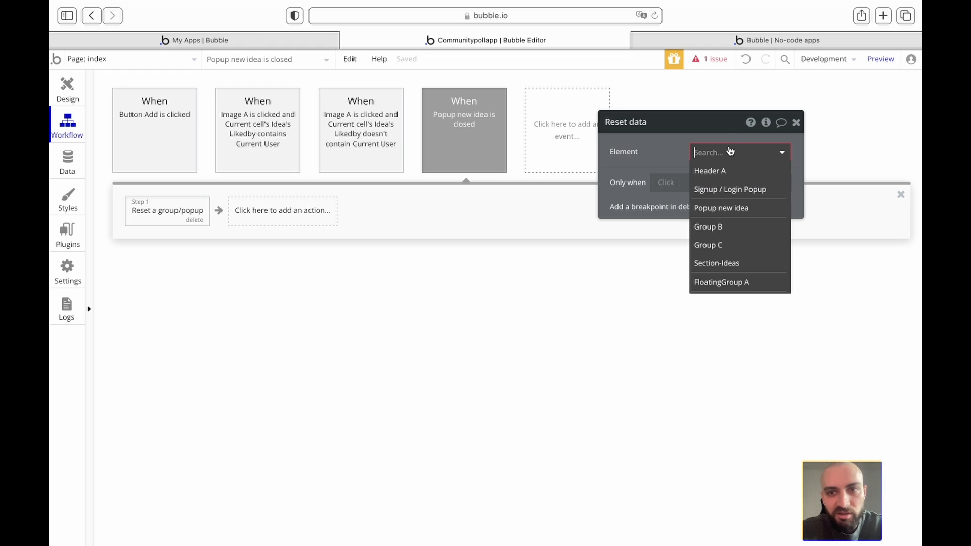
click(735, 208)
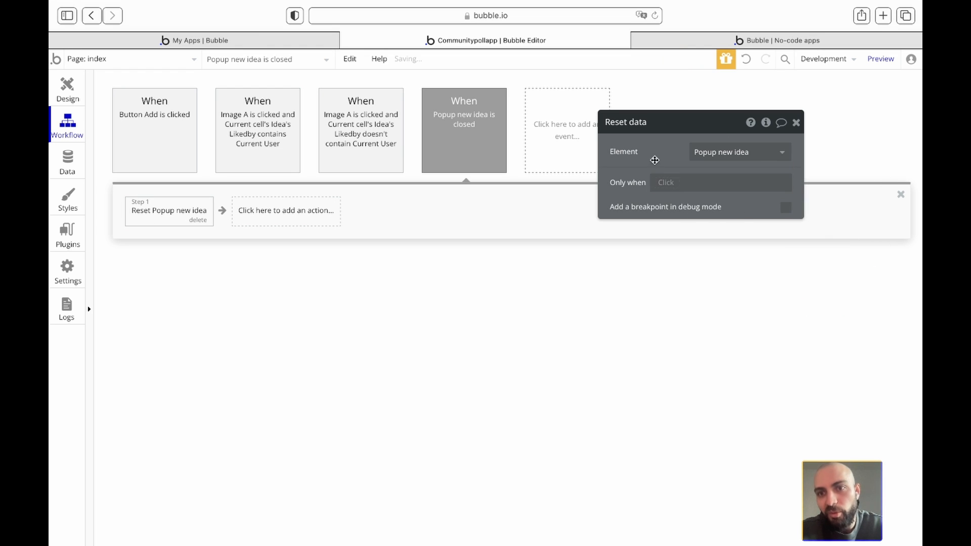
Switch to the running Community Poll App preview and refresh the page to load its latest version
click(796, 123)
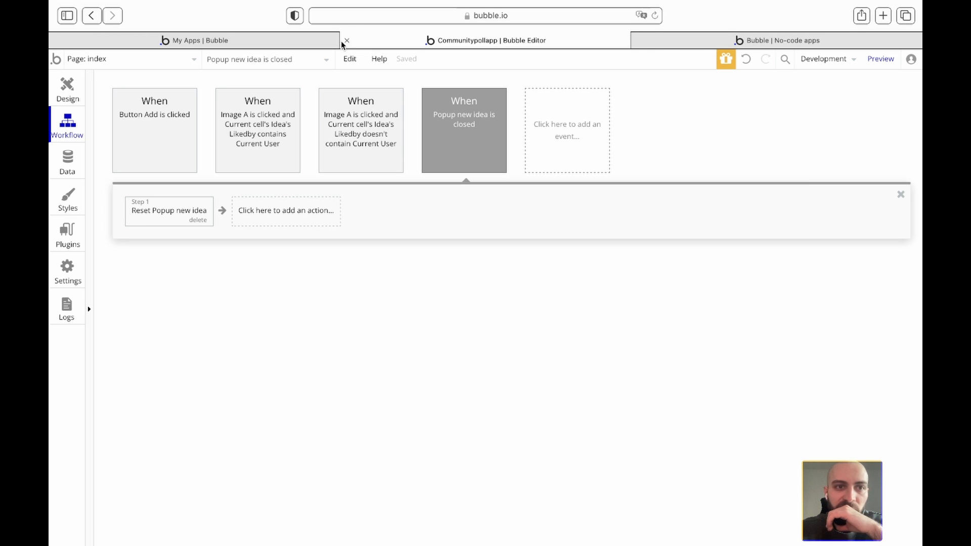
click(62, 87)
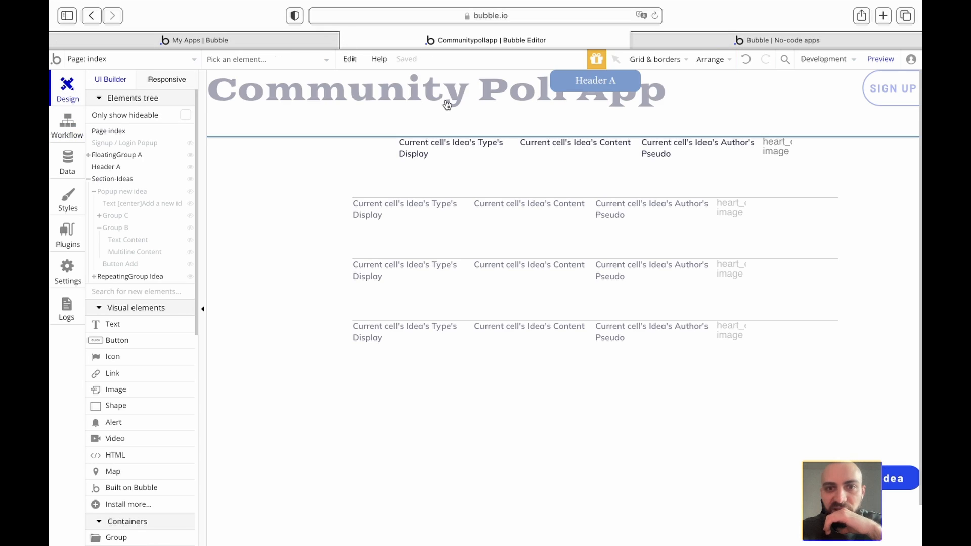
click(751, 40)
click(661, 67)
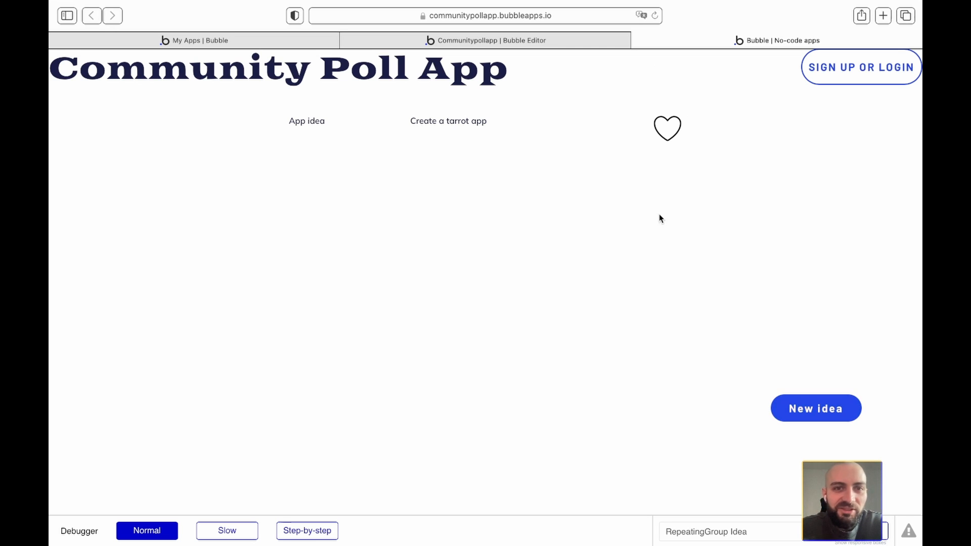
Return to the Bubble editor and create a workflow event for when the element Button New idea is clicked
click(472, 40)
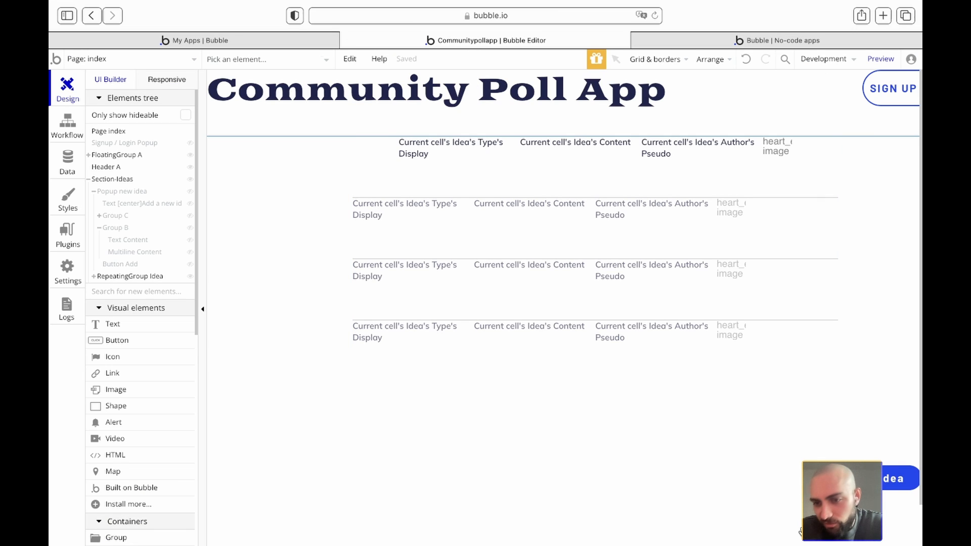
double_click(786, 408)
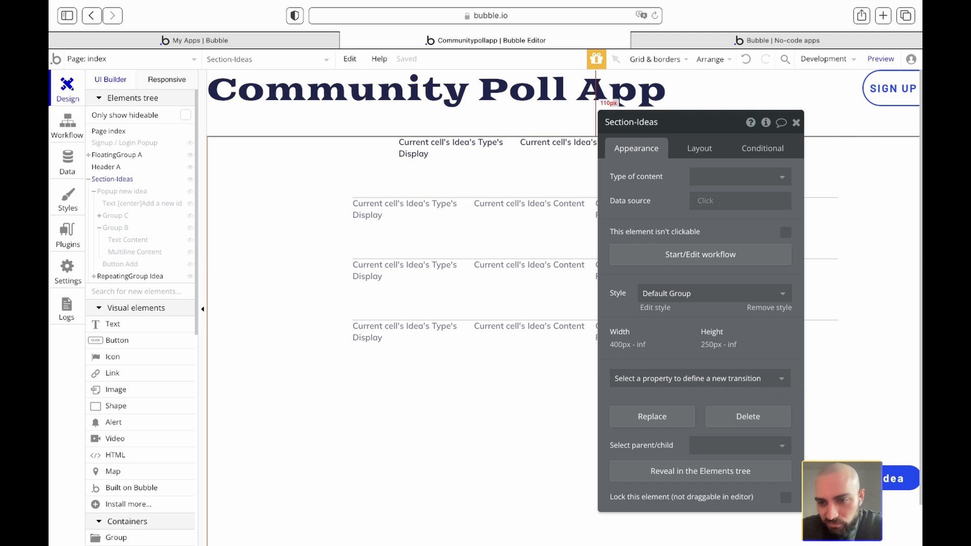
click(63, 126)
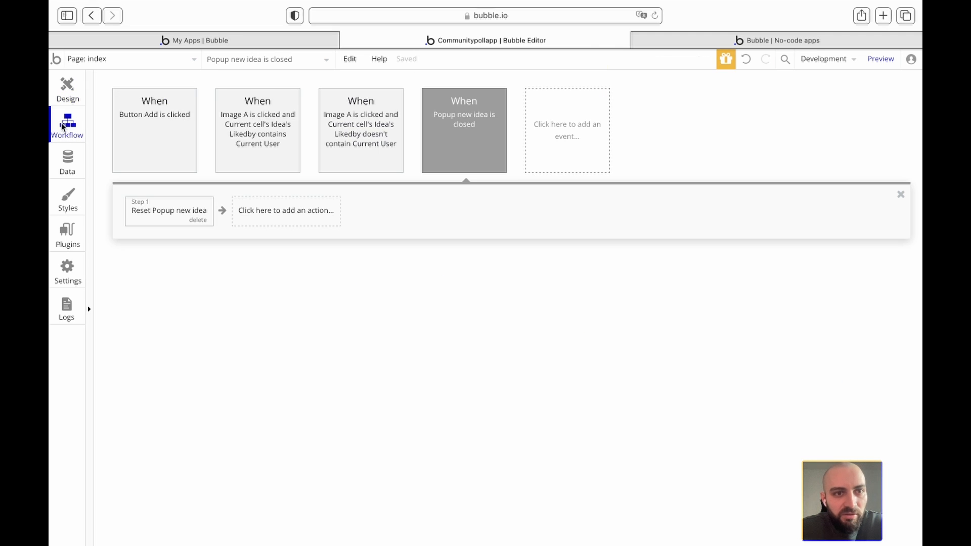
click(562, 127)
click(561, 127)
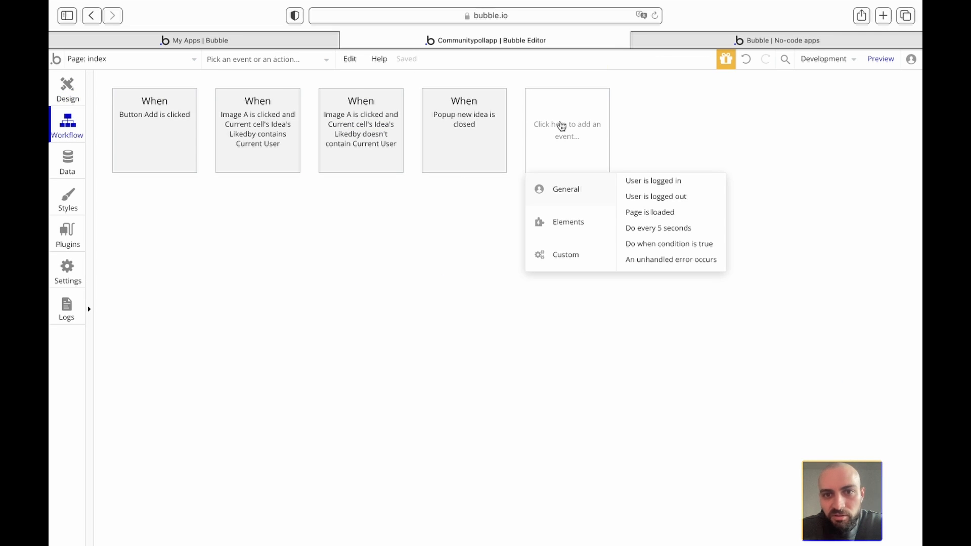
mouse_move(572, 226)
click(662, 183)
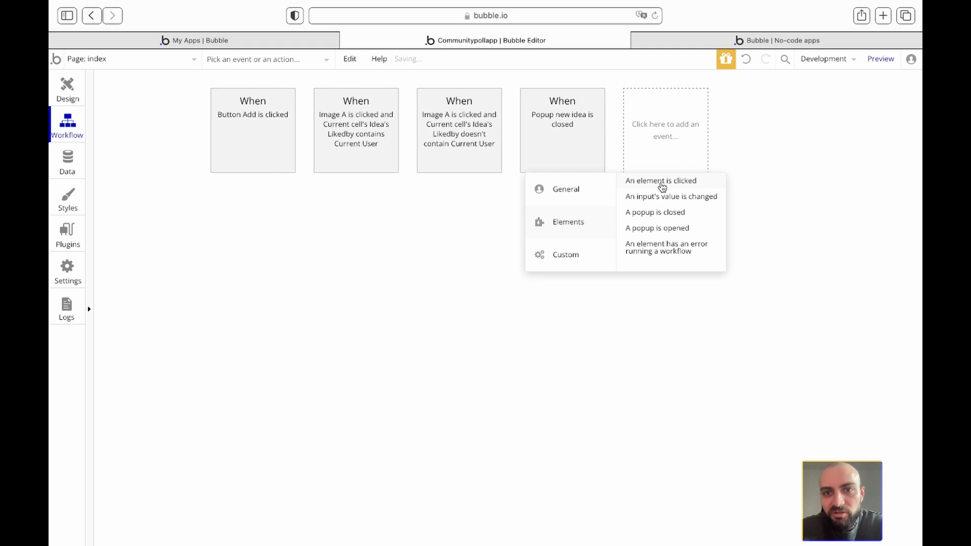
click(709, 156)
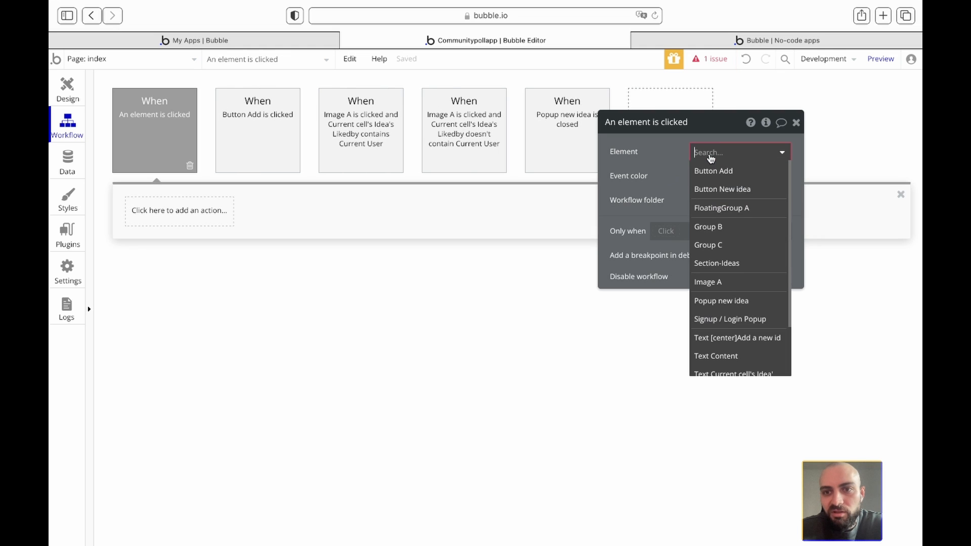
click(716, 190)
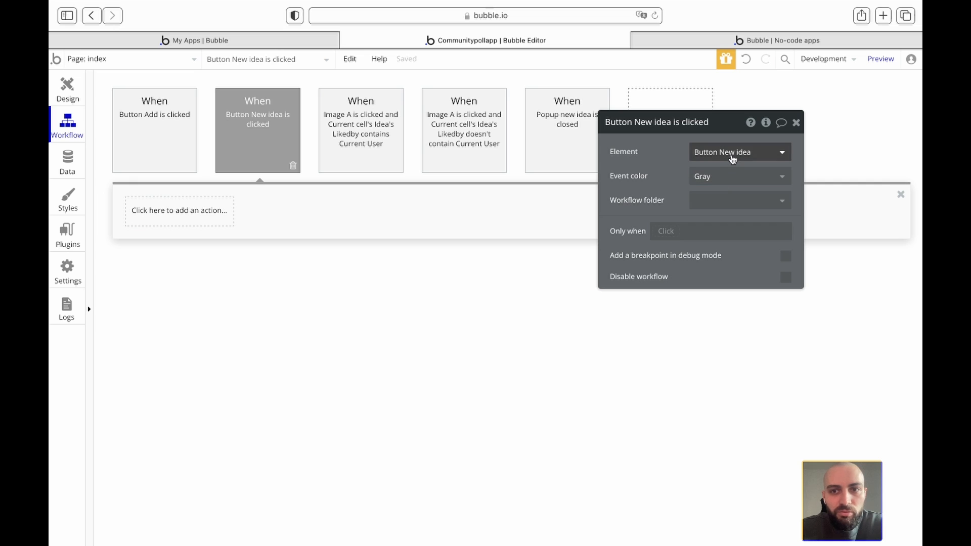
Add a Show action to the Button New idea workflow with Popup new idea as its element
click(189, 210)
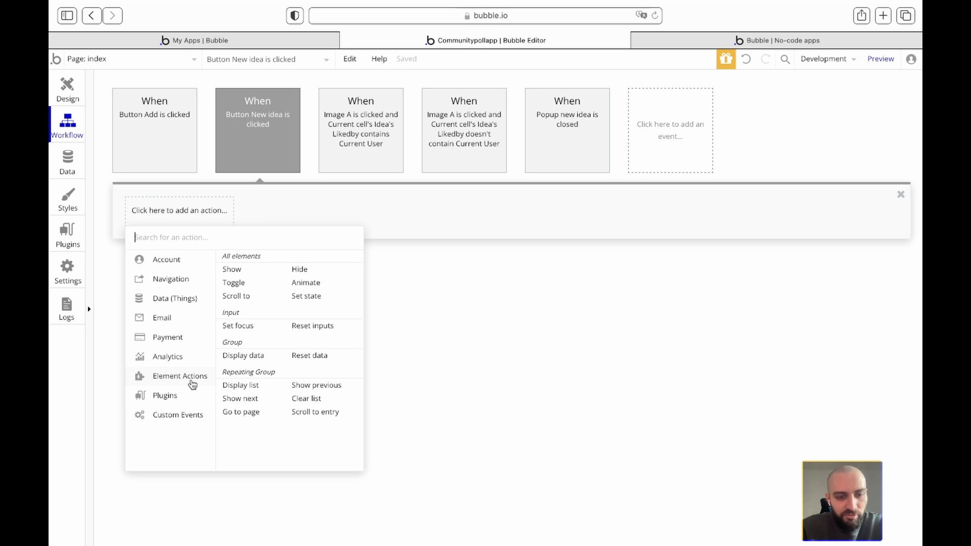
click(232, 269)
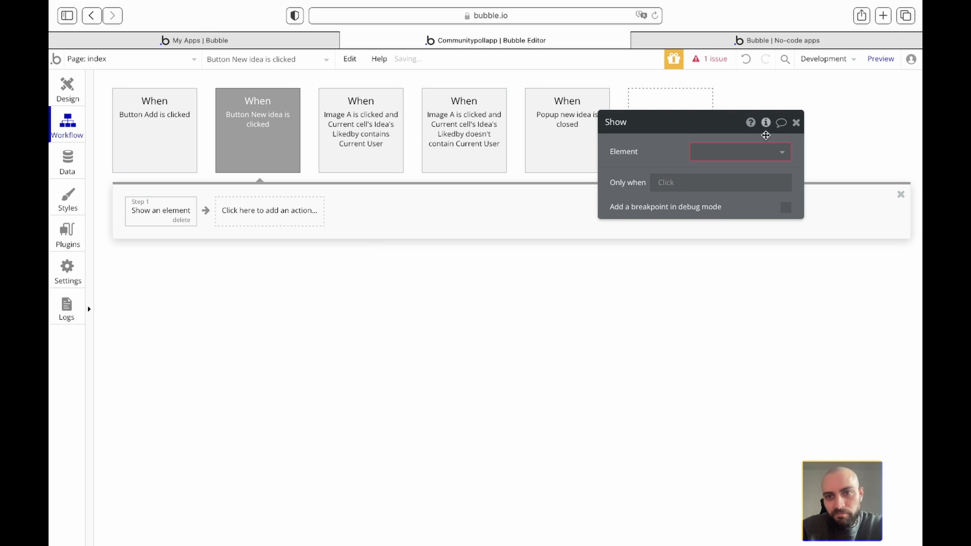
click(744, 153)
text(pop)
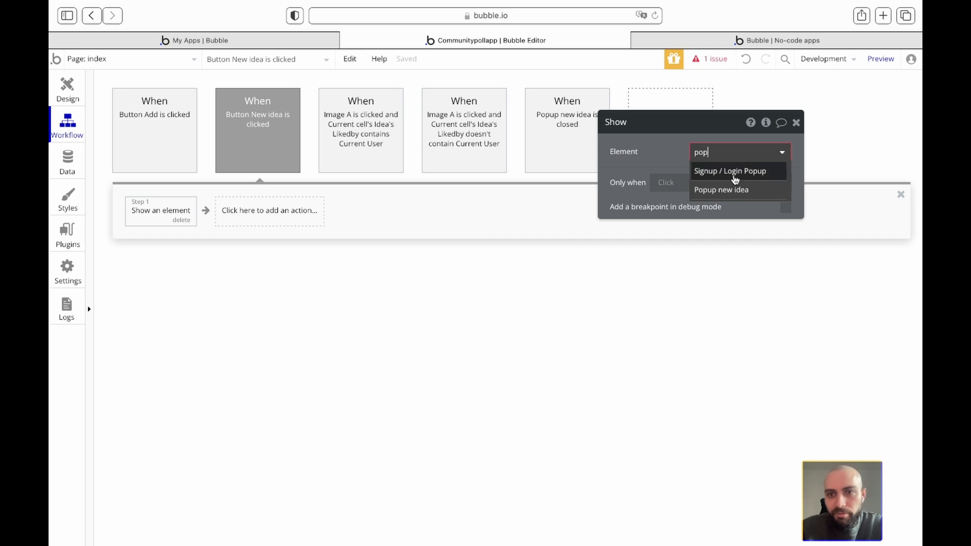
click(745, 195)
click(796, 123)
Switch to the app preview, refresh it to the latest version and open the "Add a new idea" popup
click(715, 40)
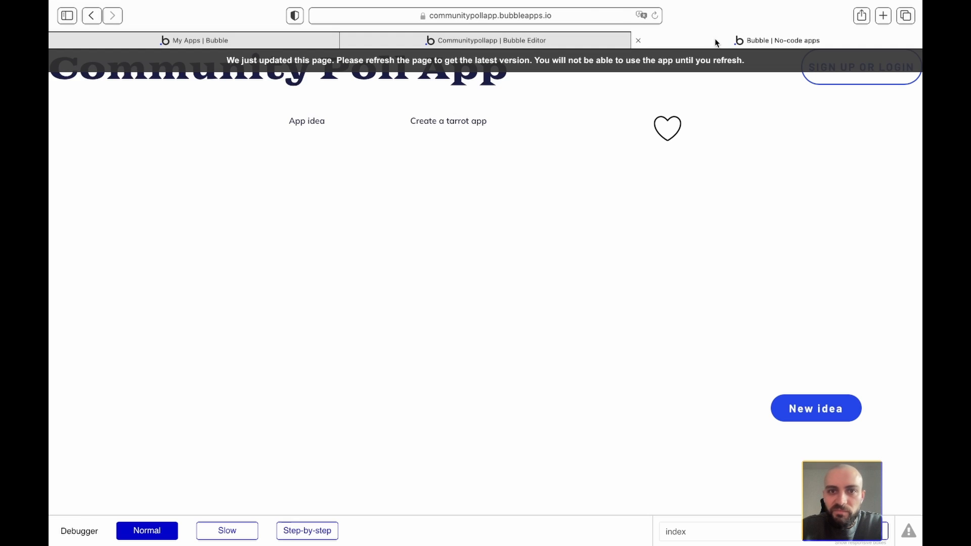
click(640, 67)
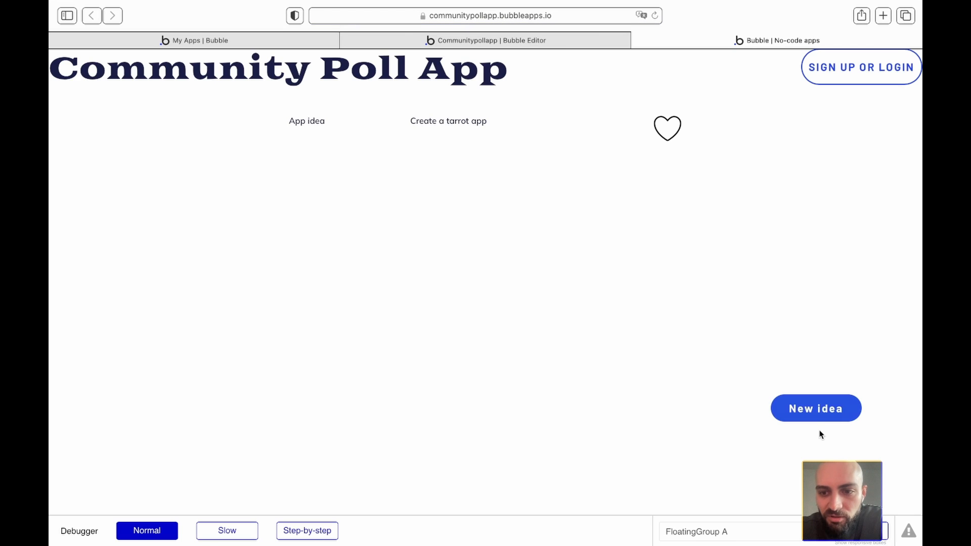
click(811, 415)
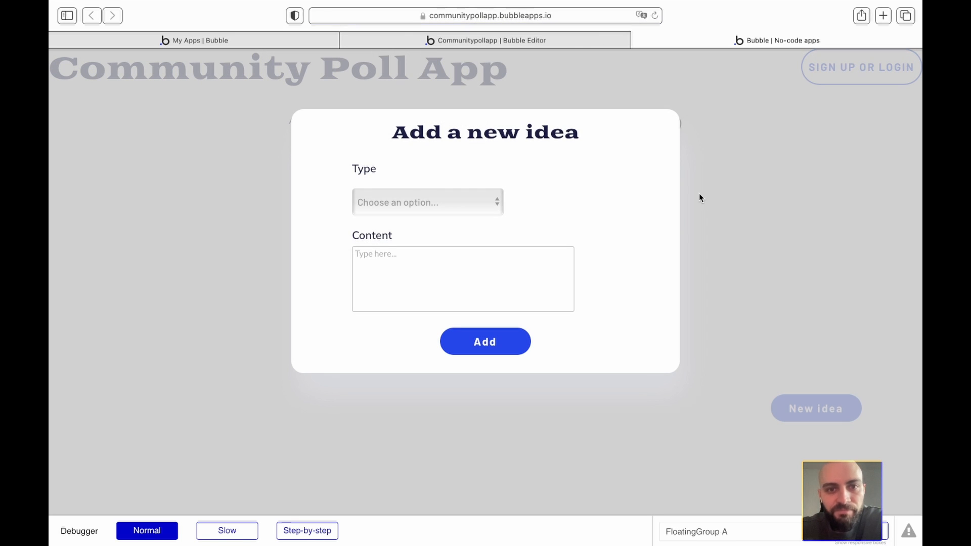
Add an idea of type App idea reading "An app that will list me all the places in Montreal where I can buy zero waste stuff."
click(484, 202)
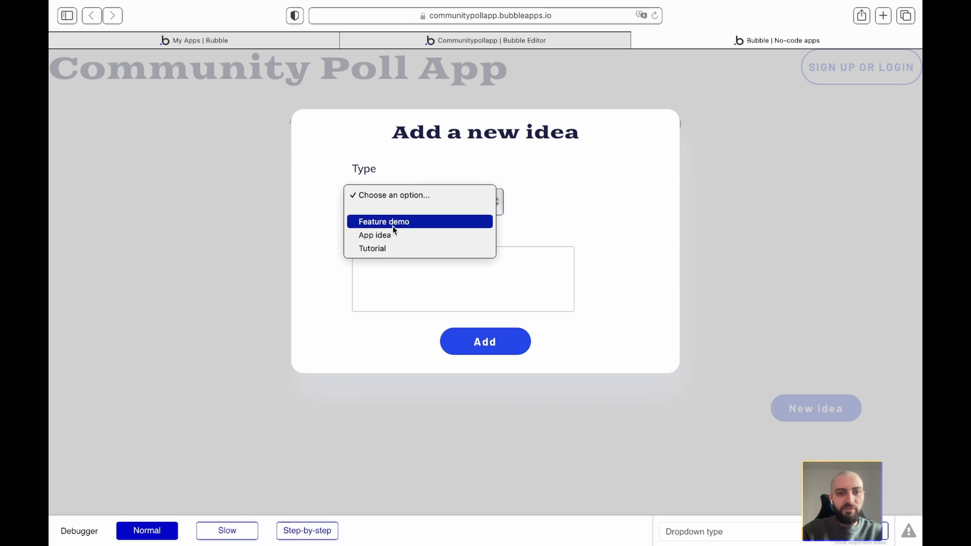
click(387, 239)
click(402, 264)
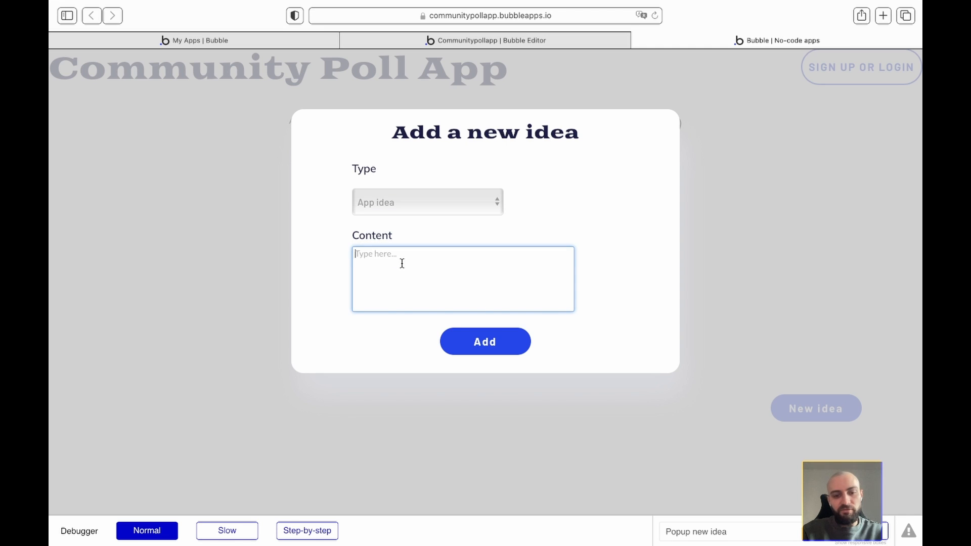
text(AN a)
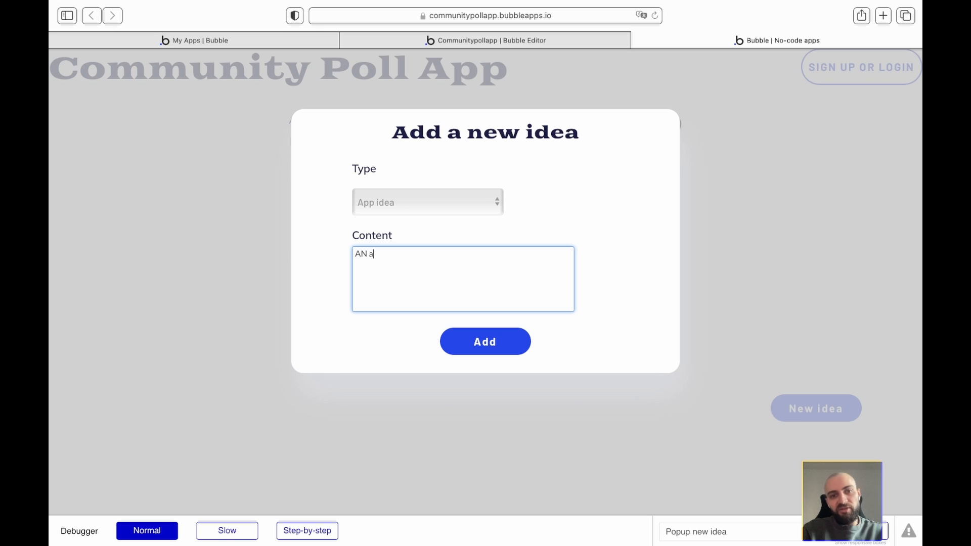
text(n app that)
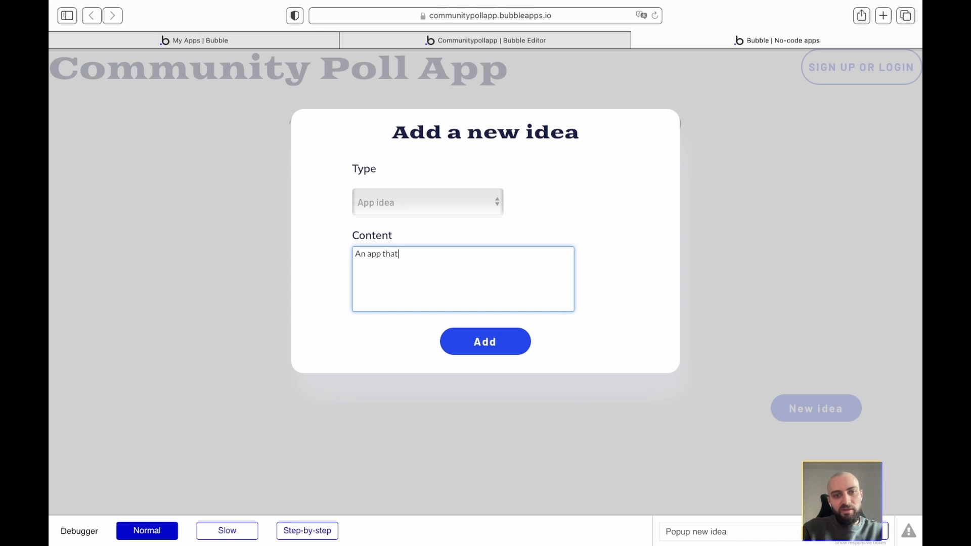
text( will list me )
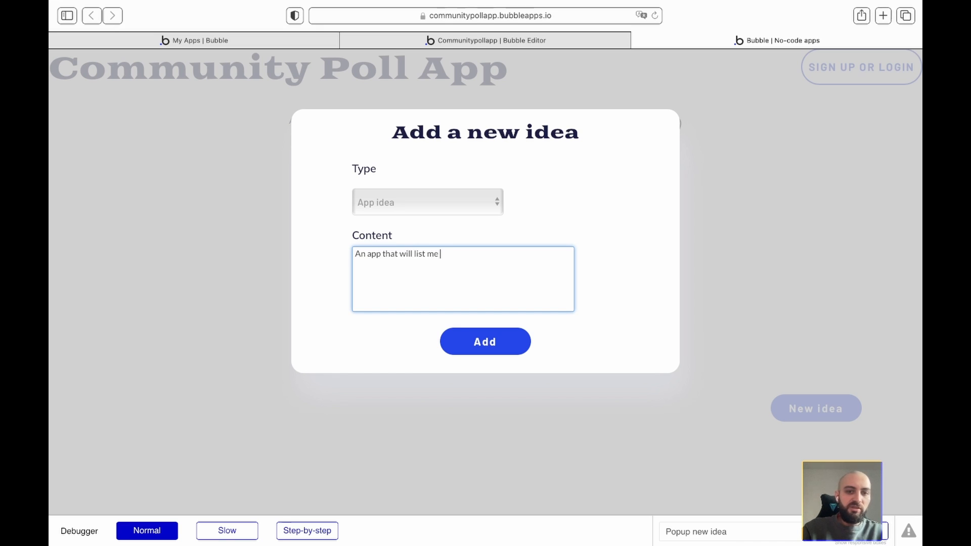
text(all the places)
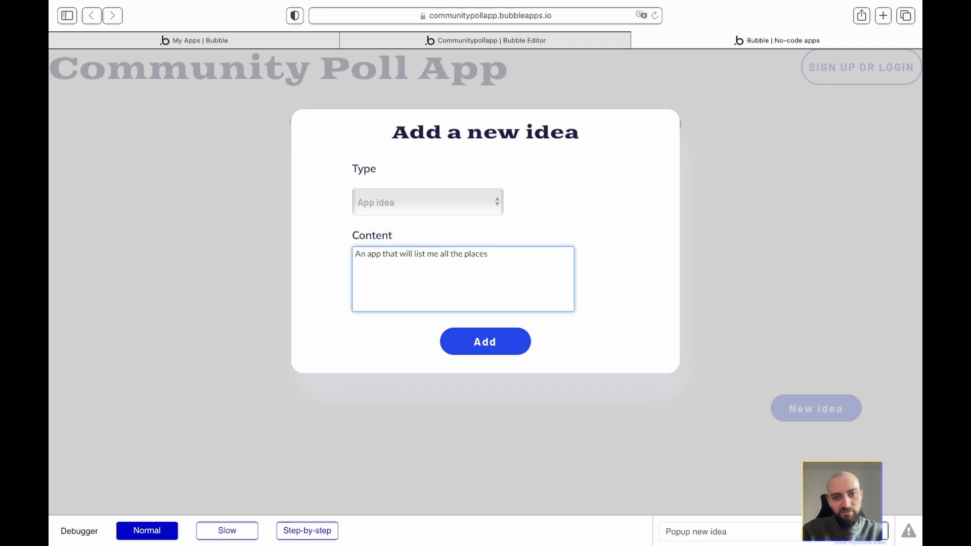
text( in Montra)
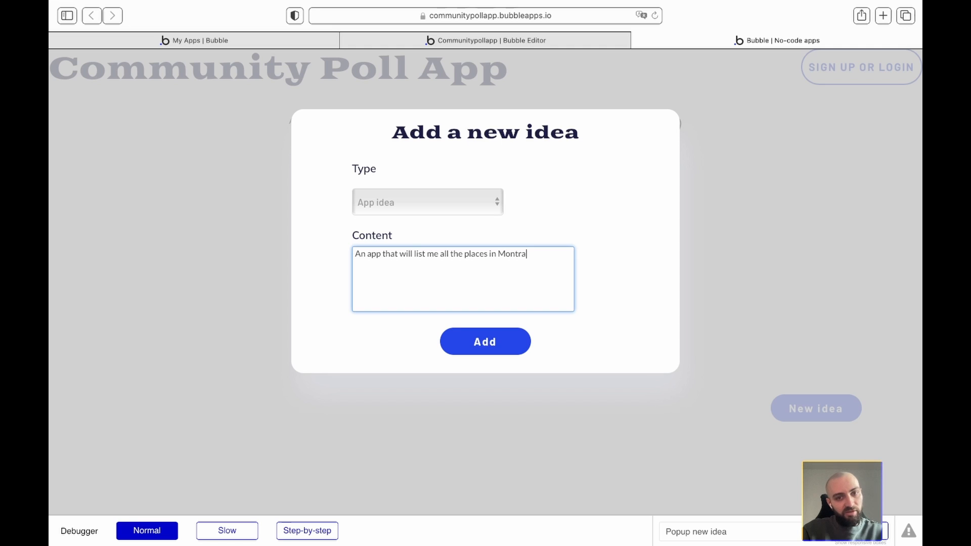
key(BackSpace)
text(eal where e)
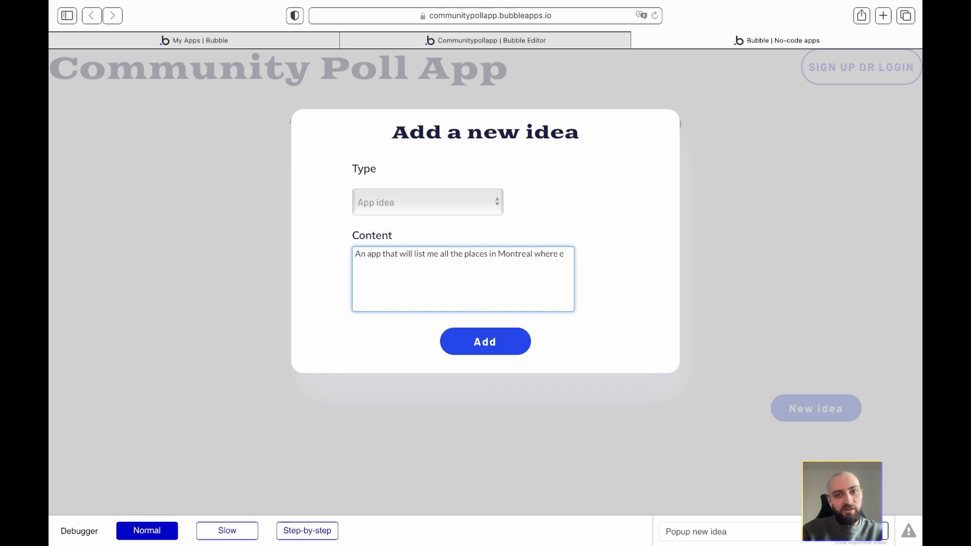
key(BackSpace)
text(I can buy zero waste stuff.)
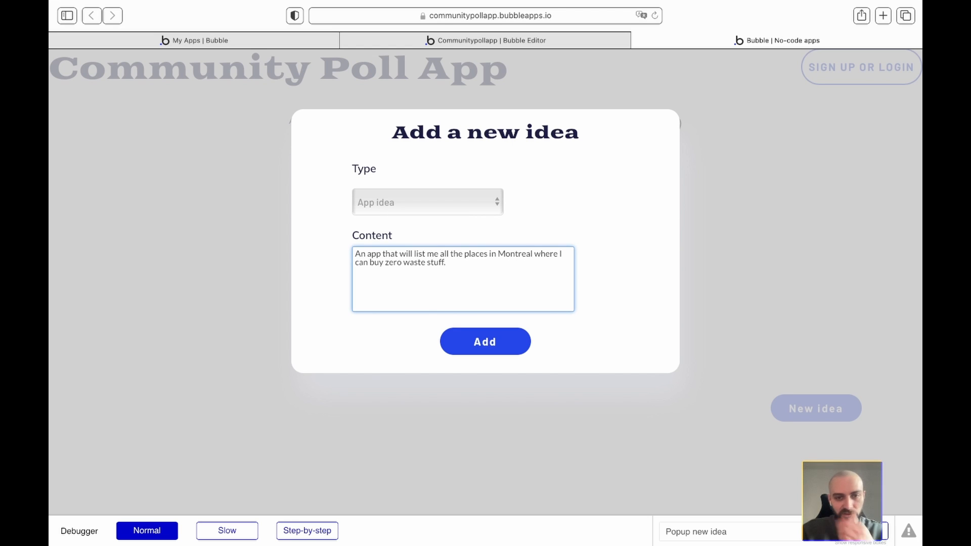
click(496, 350)
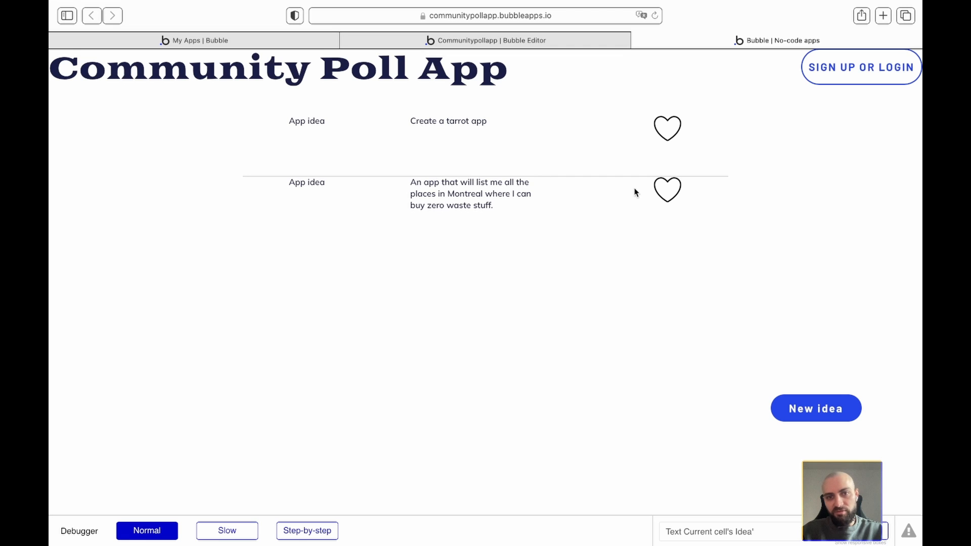